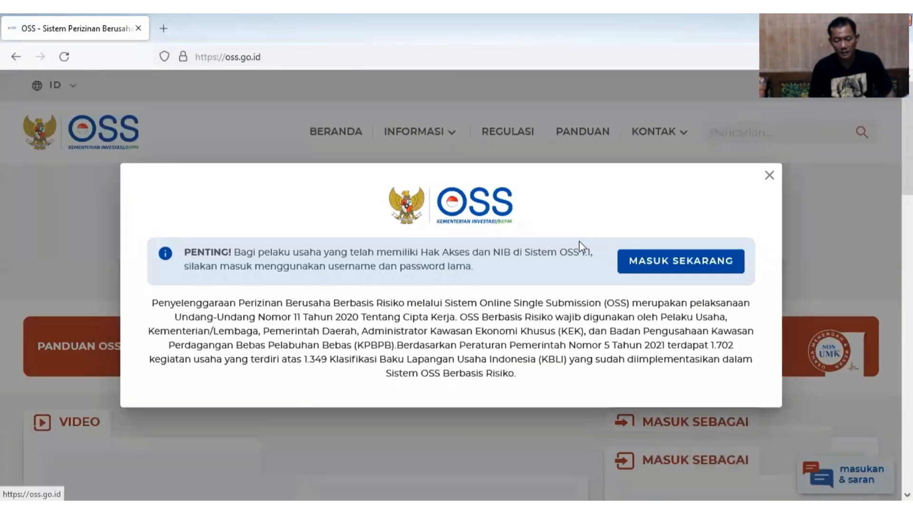
Enter the OSS system and start a new PB-UMKU application to bring up the list of business activities
{"action": "left_click", "coordinate": [660, 266]}
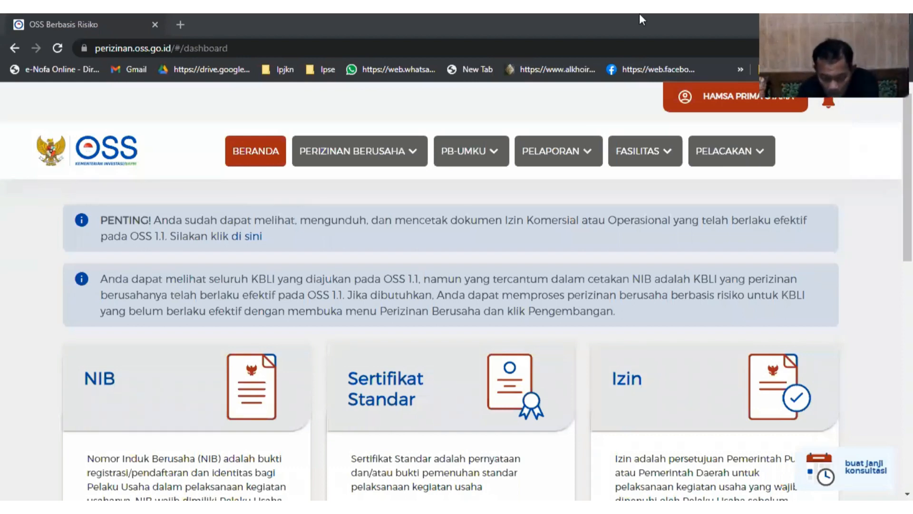
{"action": "left_click", "coordinate": [480, 161]}
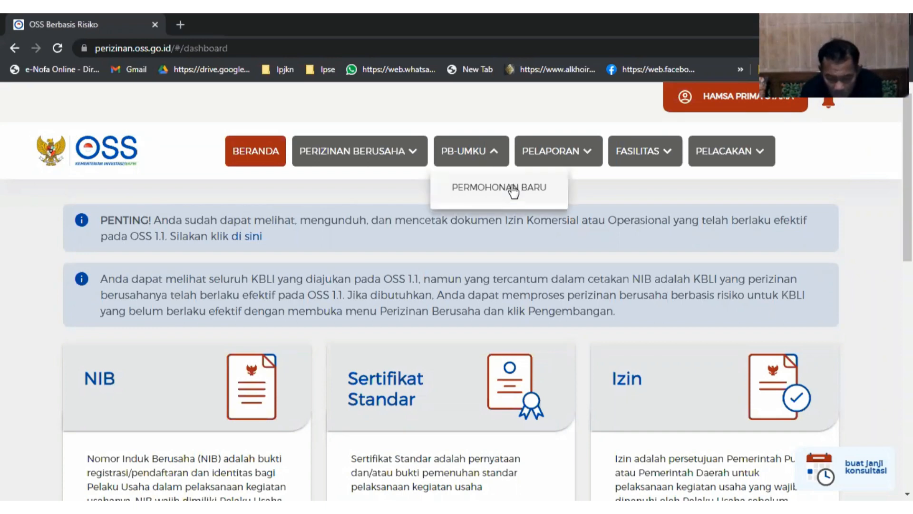
{"action": "left_click", "coordinate": [513, 191]}
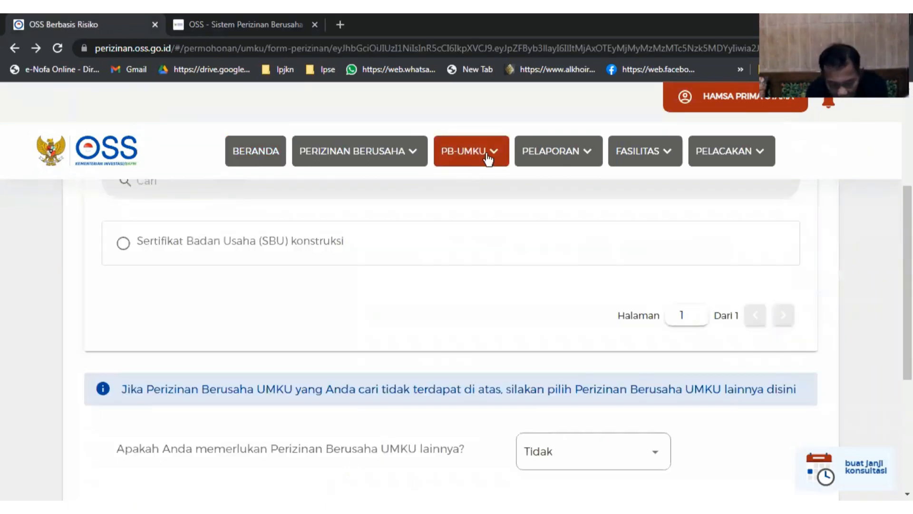
{"action": "left_click", "coordinate": [490, 159]}
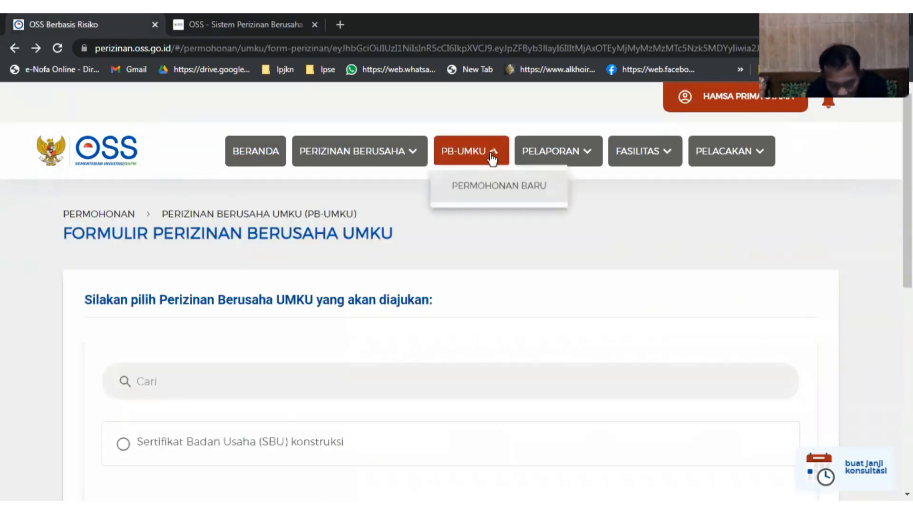
{"action": "left_click", "coordinate": [496, 192]}
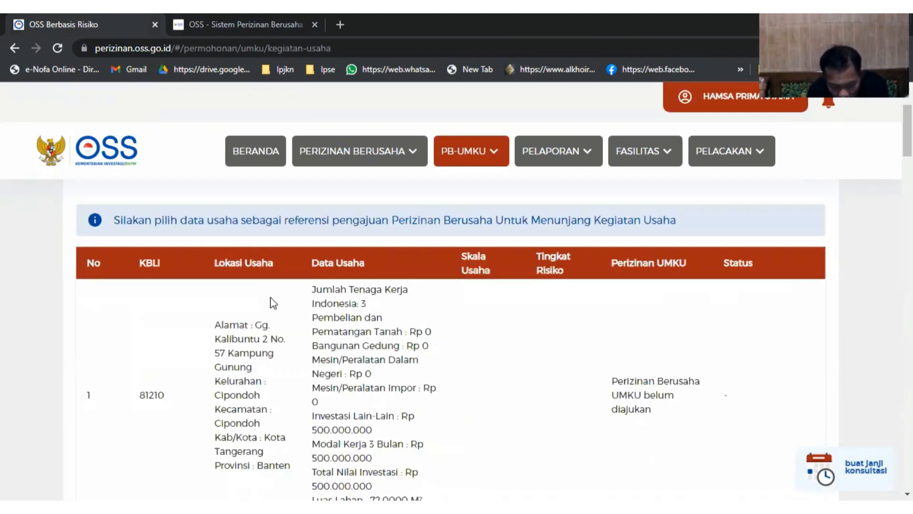
Open the UMKU business licence processing for the business activity with KBLI 41011
{"action": "scroll", "coordinate": [272, 298], "scroll_direction": "down", "scroll_amount": 5}
{"action": "scroll", "coordinate": [271, 299], "scroll_direction": "down", "scroll_amount": 5}
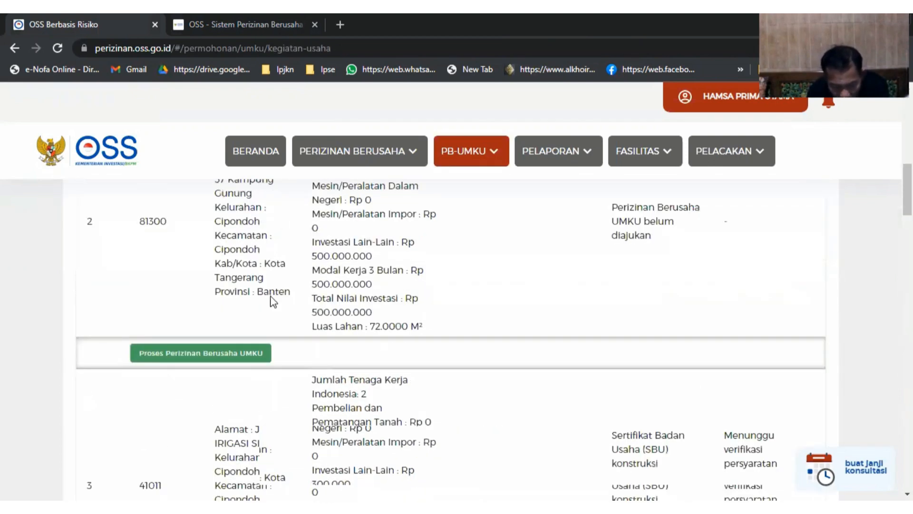
{"action": "scroll", "coordinate": [272, 299], "scroll_direction": "down", "scroll_amount": 3}
{"action": "scroll", "coordinate": [272, 298], "scroll_direction": "down", "scroll_amount": 3}
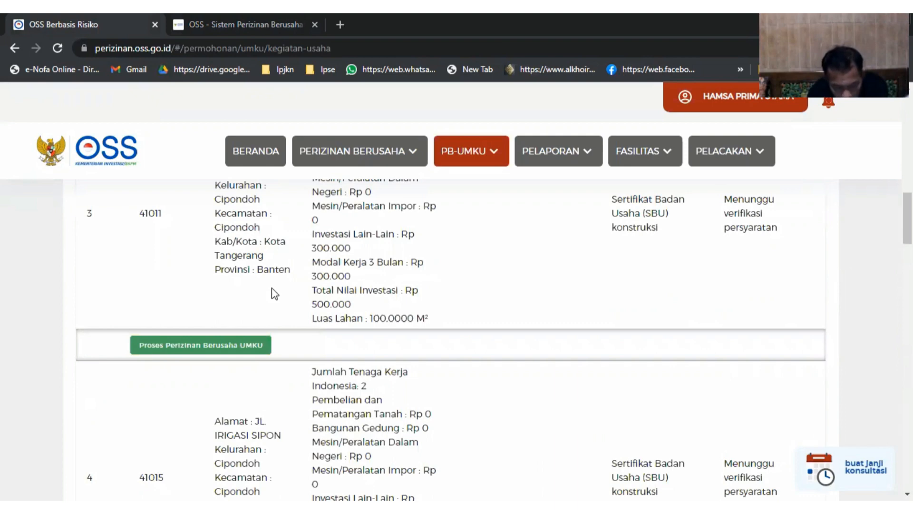
{"action": "left_click", "coordinate": [240, 349]}
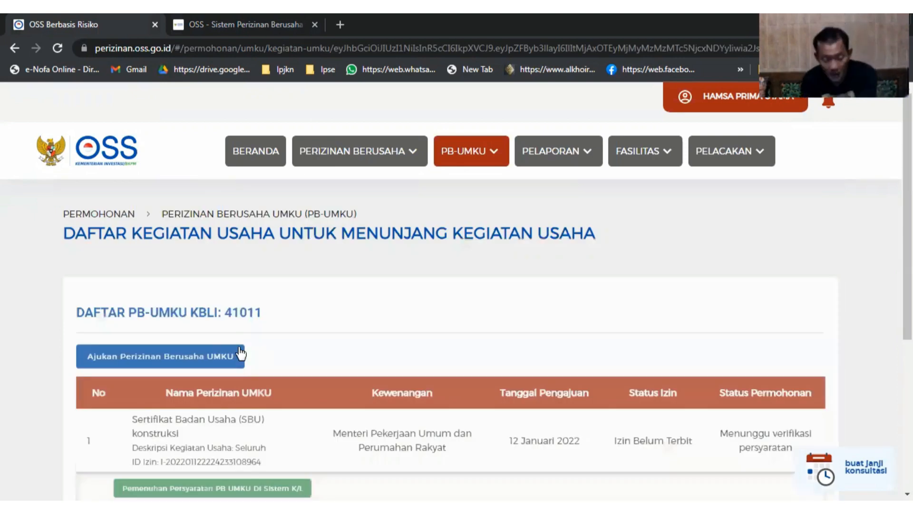
Open the K/L system requirements form for the Sertifikat Badan Usaha (SBU) konstruksi permit and close the leftover OSS page
{"action": "scroll", "coordinate": [251, 353], "scroll_direction": "down", "scroll_amount": 1}
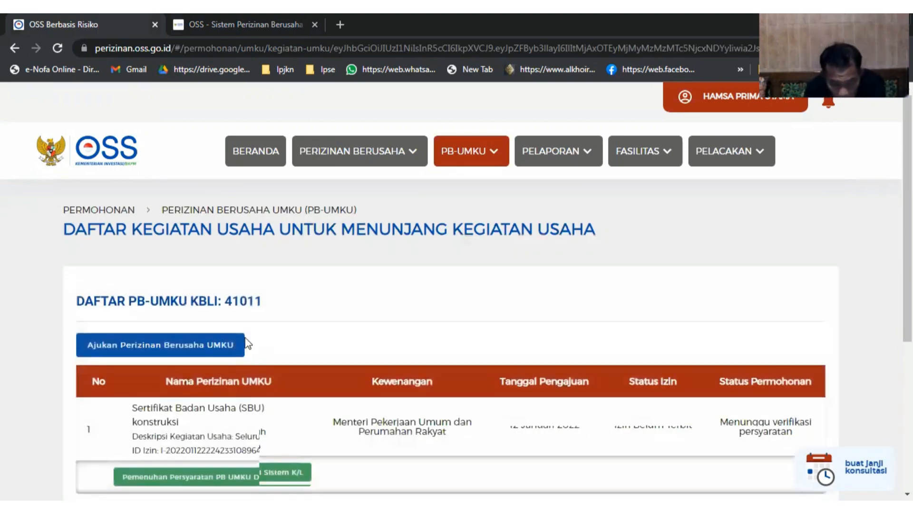
{"action": "scroll", "coordinate": [246, 342], "scroll_direction": "down", "scroll_amount": 4}
{"action": "scroll", "coordinate": [246, 340], "scroll_direction": "up", "scroll_amount": 1}
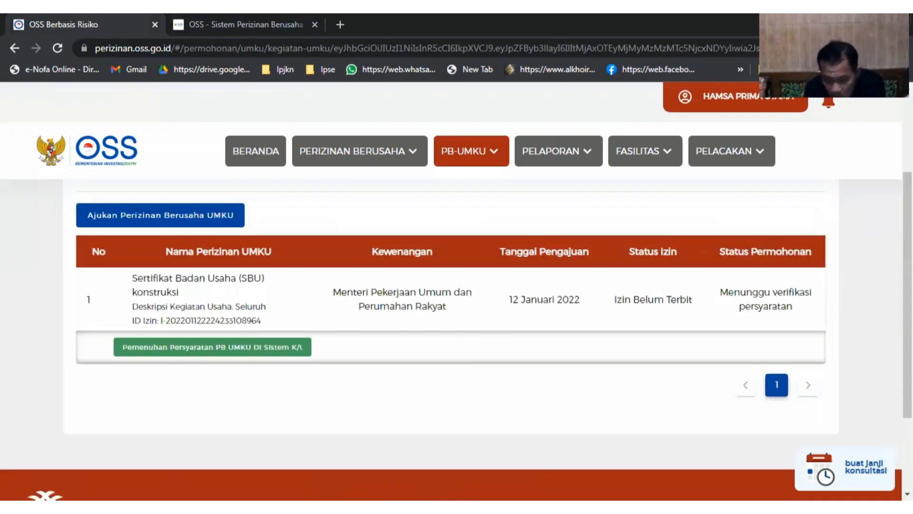
{"action": "left_click", "coordinate": [186, 341]}
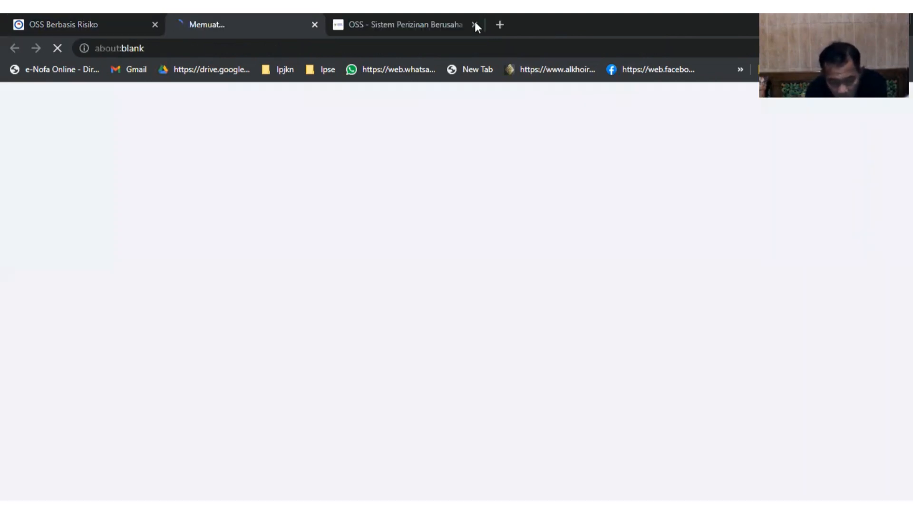
{"action": "left_click", "coordinate": [474, 24]}
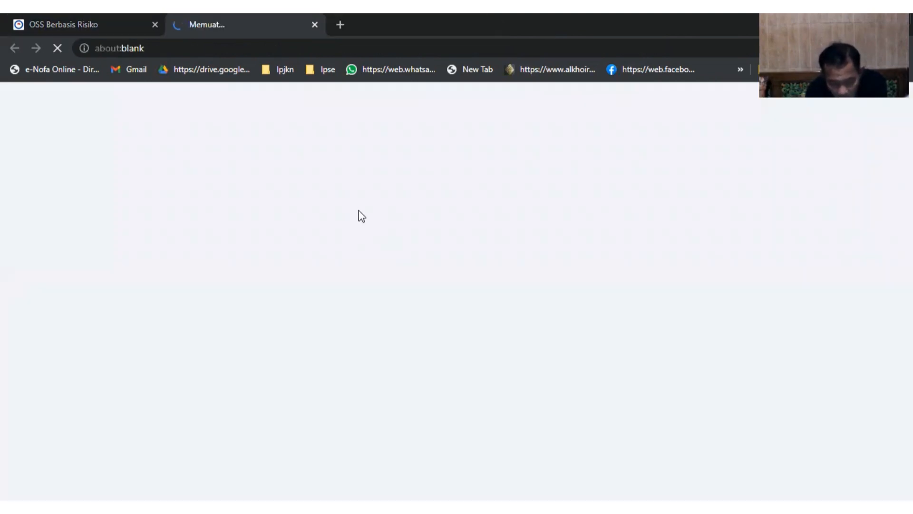
{"action": "left_click", "coordinate": [75, 17]}
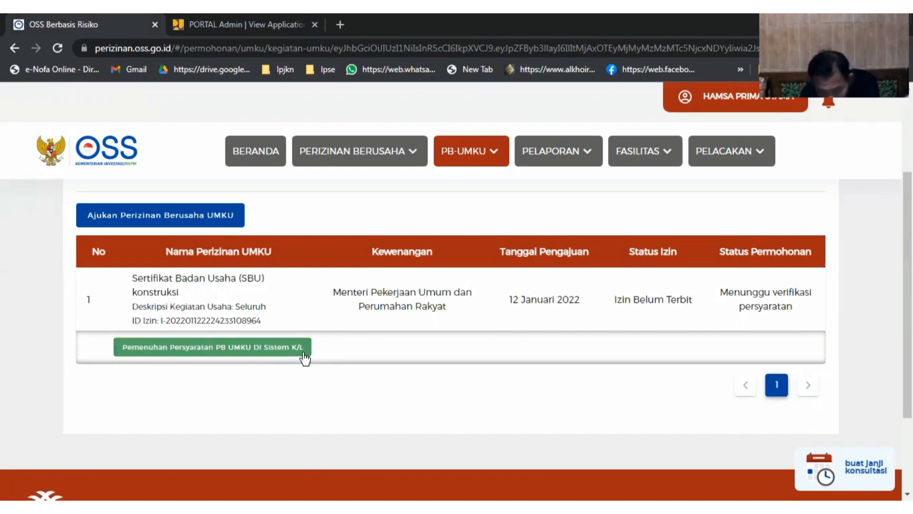
{"action": "left_click", "coordinate": [239, 15]}
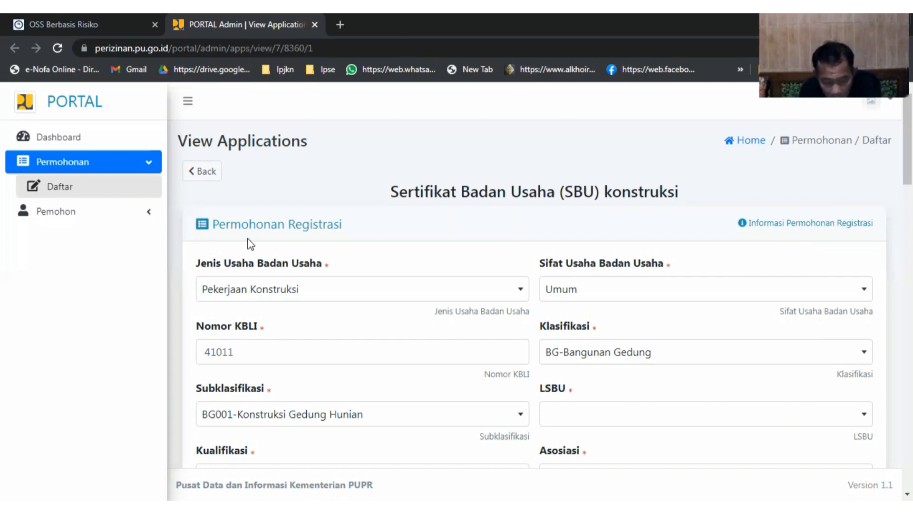
Set the LSBU of the registration application to ANDALAN SERTIFIKASI KONTRAKTOR NASIONAL (ASKONAS)
{"action": "scroll", "coordinate": [251, 245], "scroll_direction": "down", "scroll_amount": 1}
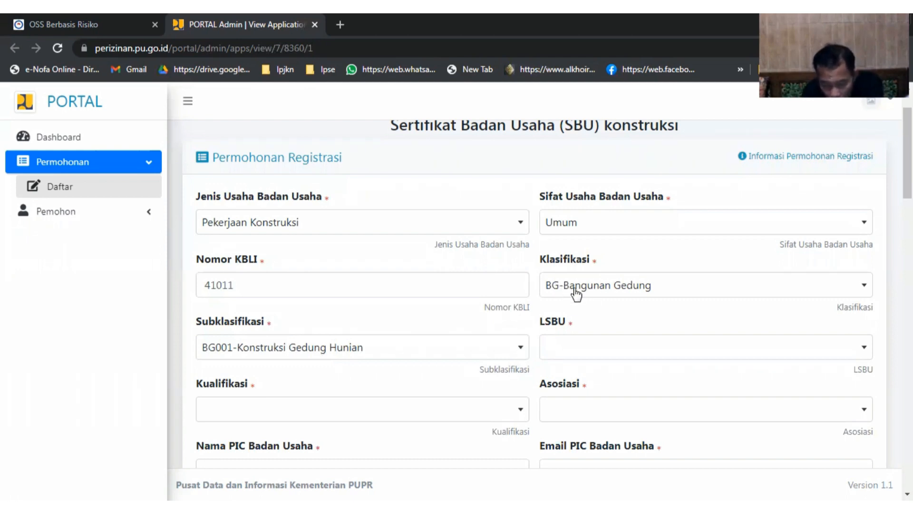
{"action": "scroll", "coordinate": [585, 291], "scroll_direction": "down", "scroll_amount": 1}
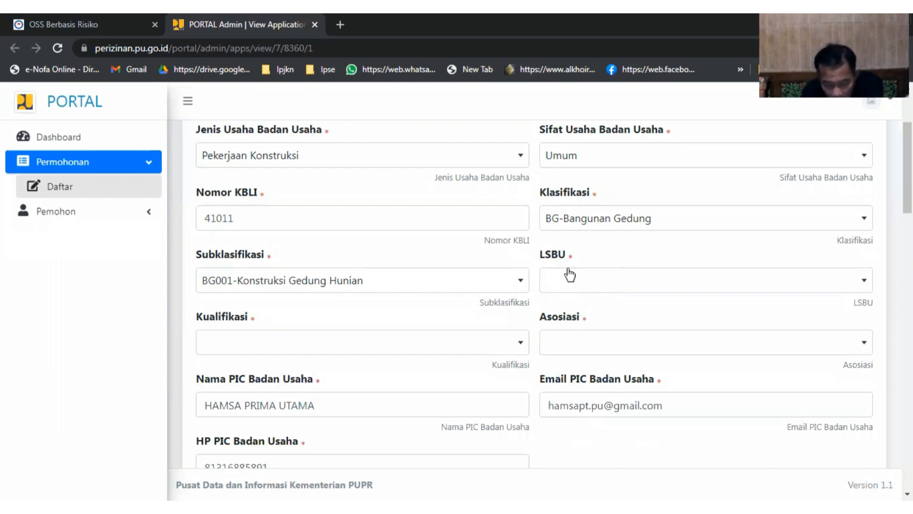
{"action": "left_click", "coordinate": [605, 279]}
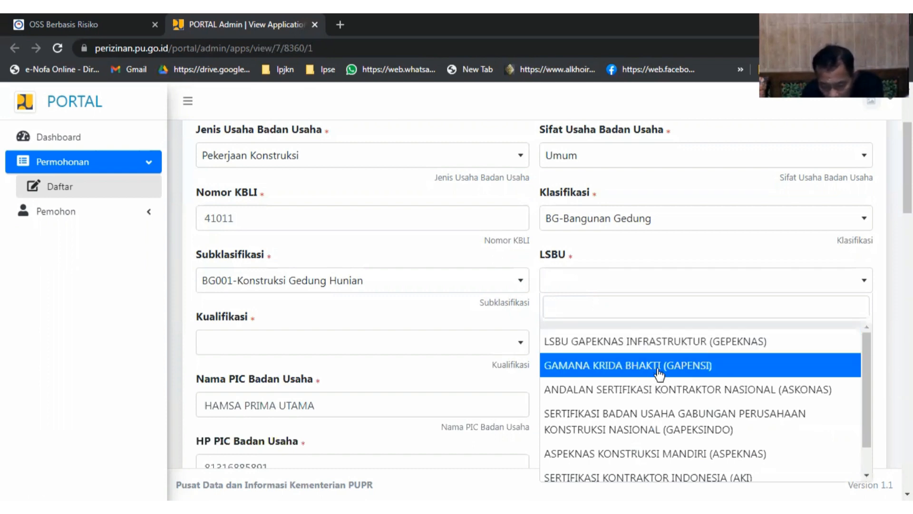
{"action": "scroll", "coordinate": [661, 373], "scroll_direction": "down", "scroll_amount": 1}
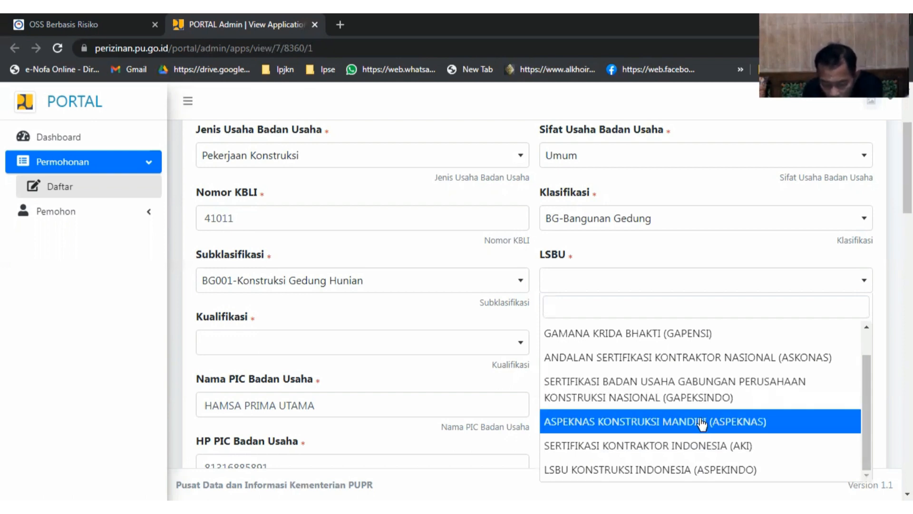
{"action": "key", "text": "Down"}
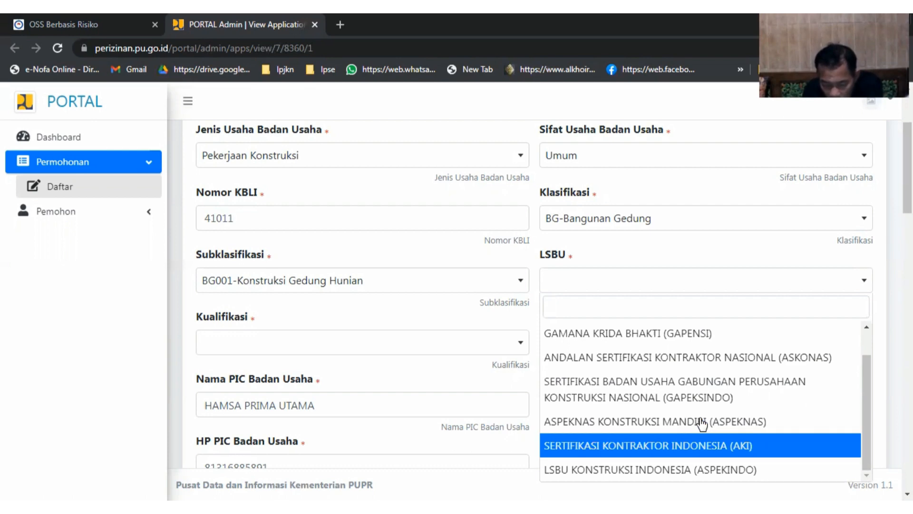
{"action": "key", "text": "Up"}
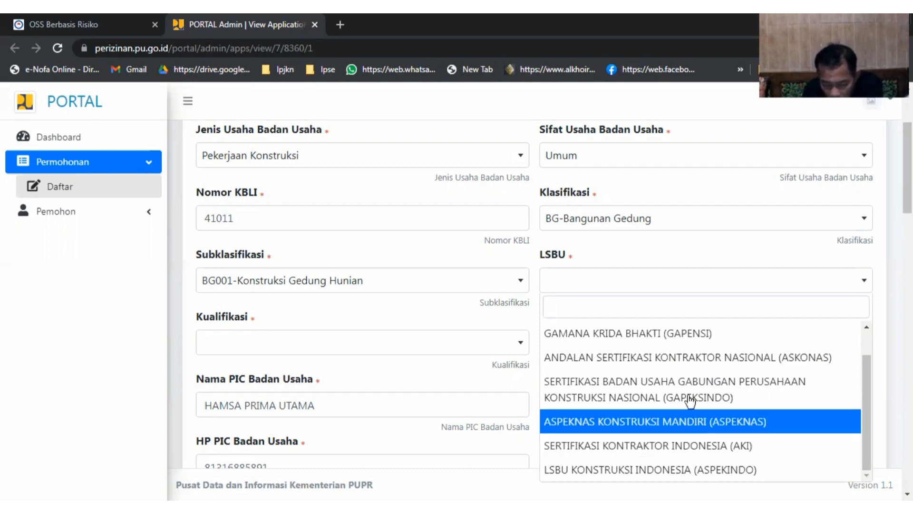
{"action": "key", "text": "Down"}
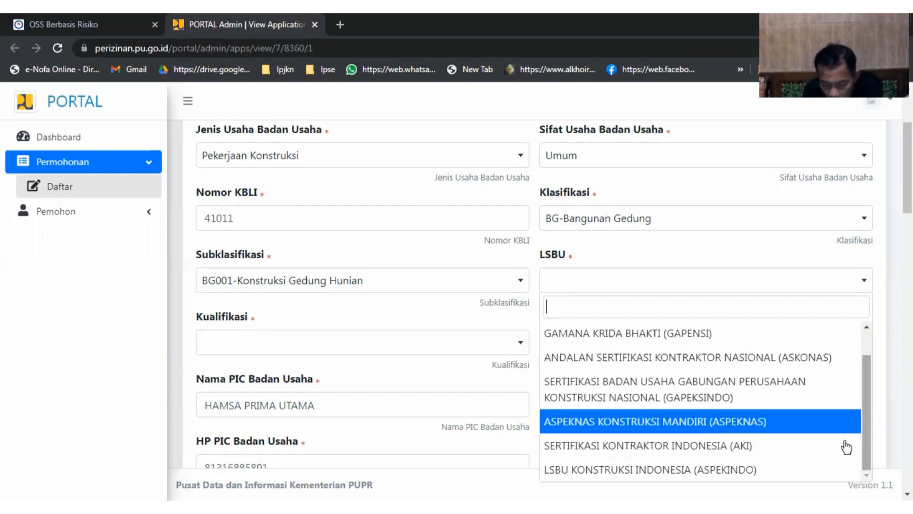
{"action": "key", "text": "Down"}
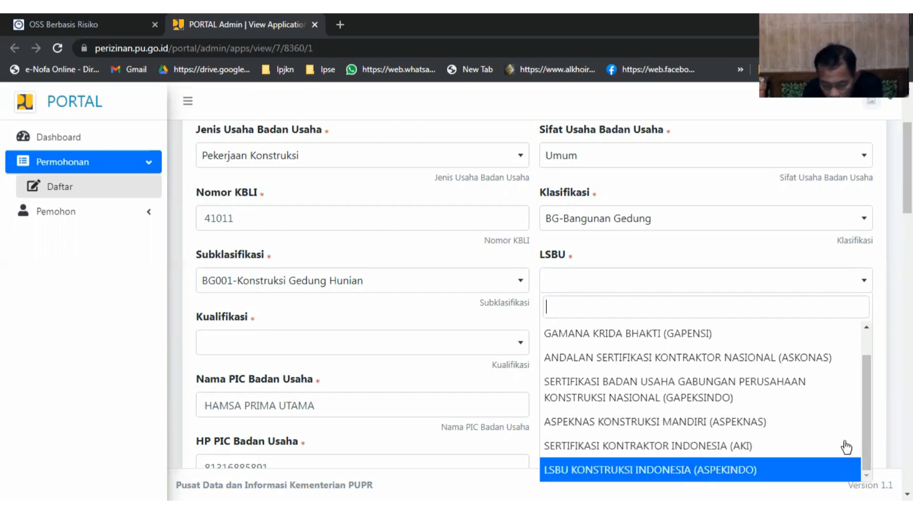
{"action": "key", "text": "Up"}
{"action": "key", "text": "Up"}
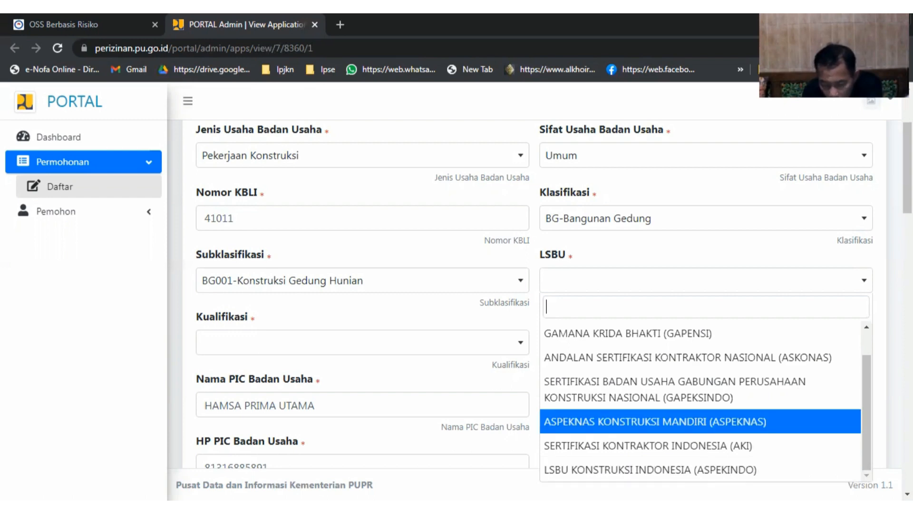
{"action": "key", "text": "Up"}
{"action": "key", "text": "Up"}
{"action": "key", "text": "Up"}
{"action": "scroll", "coordinate": [626, 299], "scroll_direction": "down", "scroll_amount": 4}
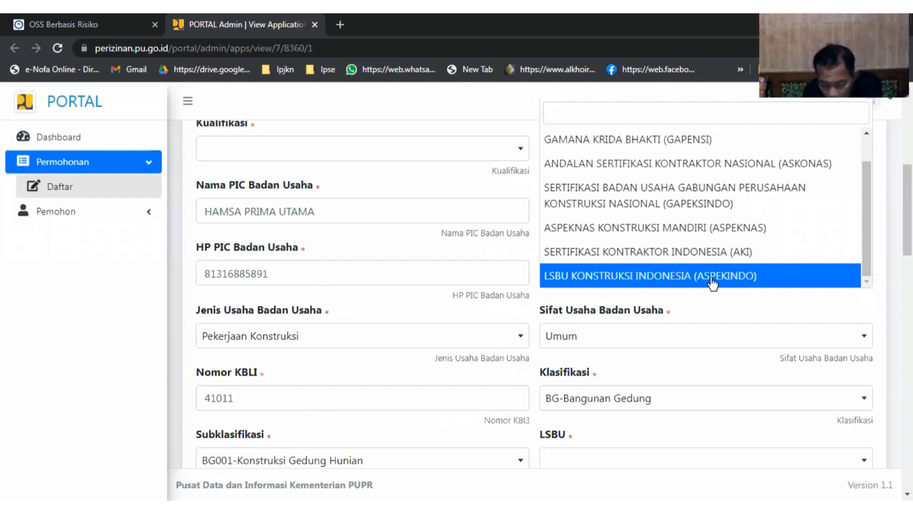
{"action": "scroll", "coordinate": [709, 285], "scroll_direction": "up", "scroll_amount": 1}
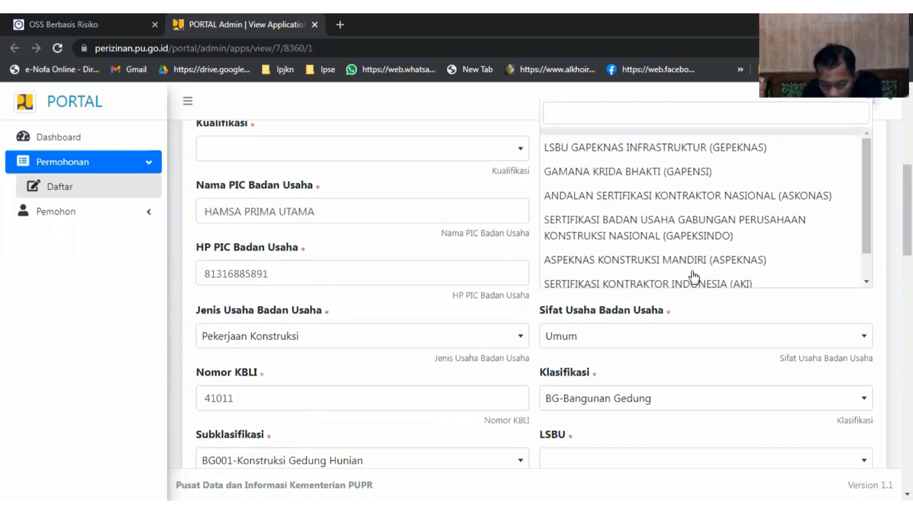
{"action": "left_click", "coordinate": [713, 197]}
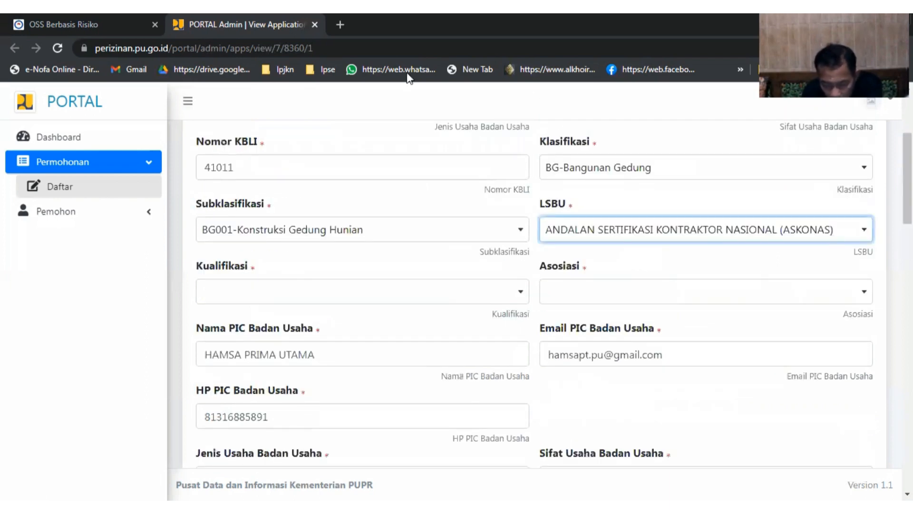
Set the Kualifikasi of the registration application to Kecil
{"action": "left_click", "coordinate": [278, 296]}
{"action": "left_click", "coordinate": [232, 376]}
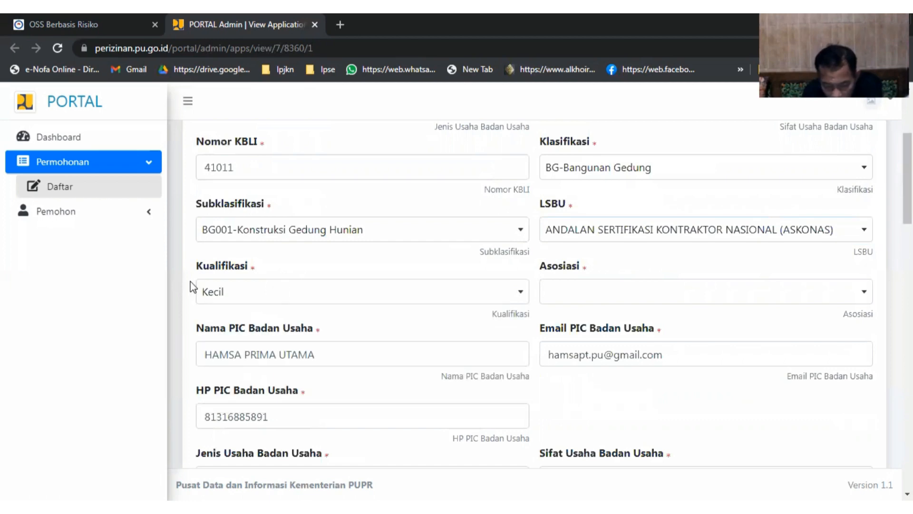
{"action": "left_click", "coordinate": [238, 288]}
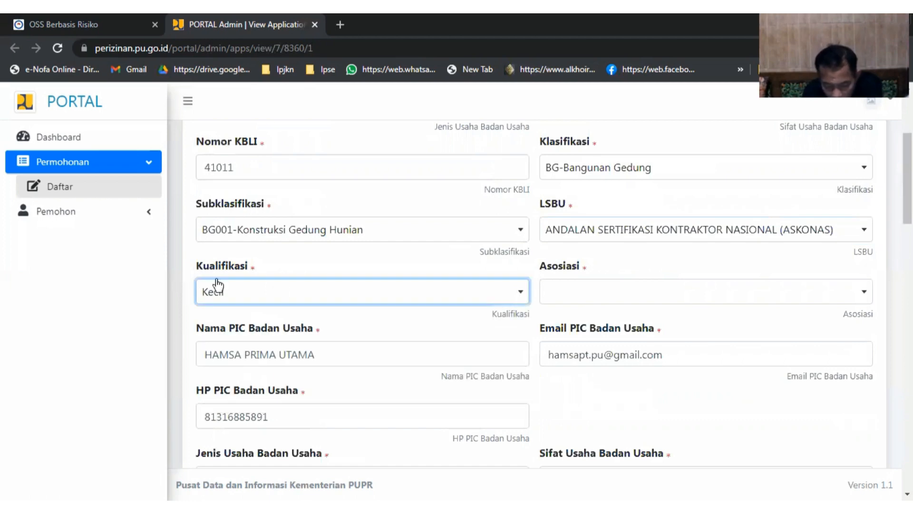
Find the association with the search text "gab" and set the Asosiasi to GABPKIN
{"action": "left_click", "coordinate": [694, 300]}
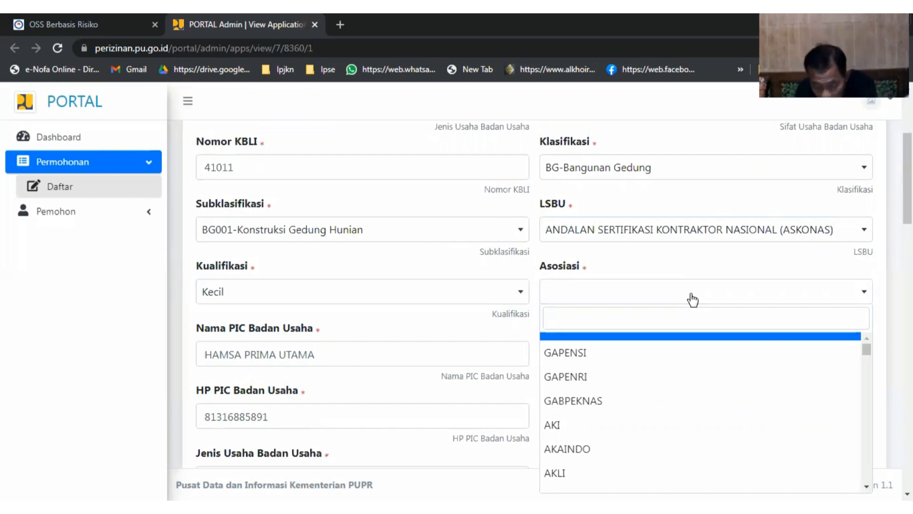
{"action": "scroll", "coordinate": [690, 308], "scroll_direction": "down", "scroll_amount": 1}
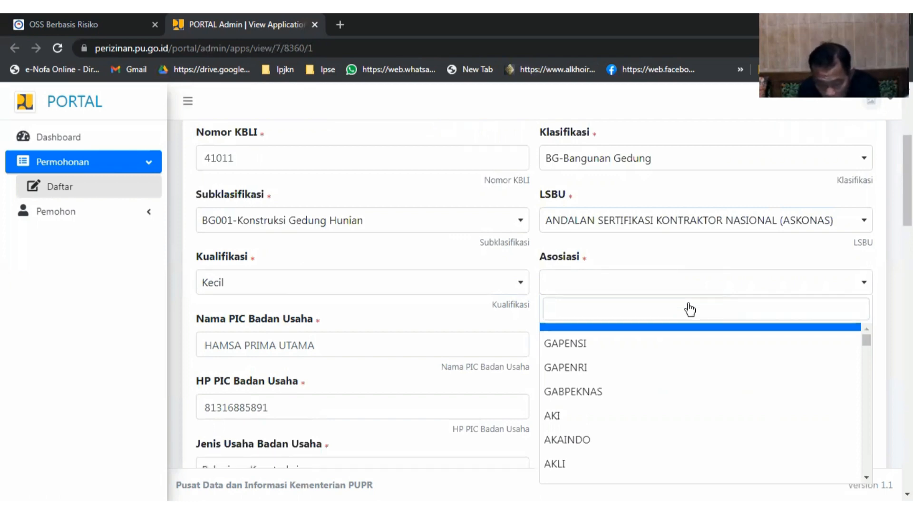
{"action": "scroll", "coordinate": [690, 309], "scroll_direction": "down", "scroll_amount": 2}
{"action": "scroll", "coordinate": [690, 304], "scroll_direction": "down", "scroll_amount": 2}
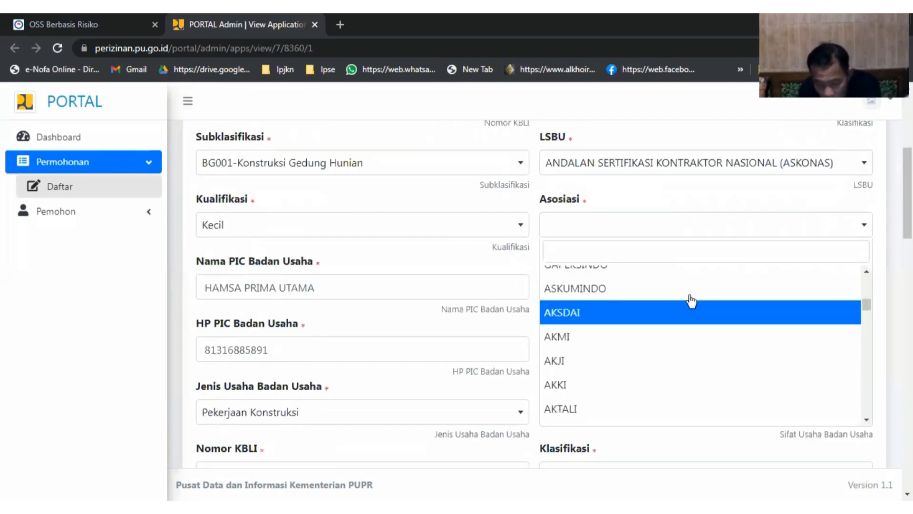
{"action": "scroll", "coordinate": [689, 302], "scroll_direction": "down", "scroll_amount": 2}
{"action": "scroll", "coordinate": [622, 271], "scroll_direction": "down", "scroll_amount": 2}
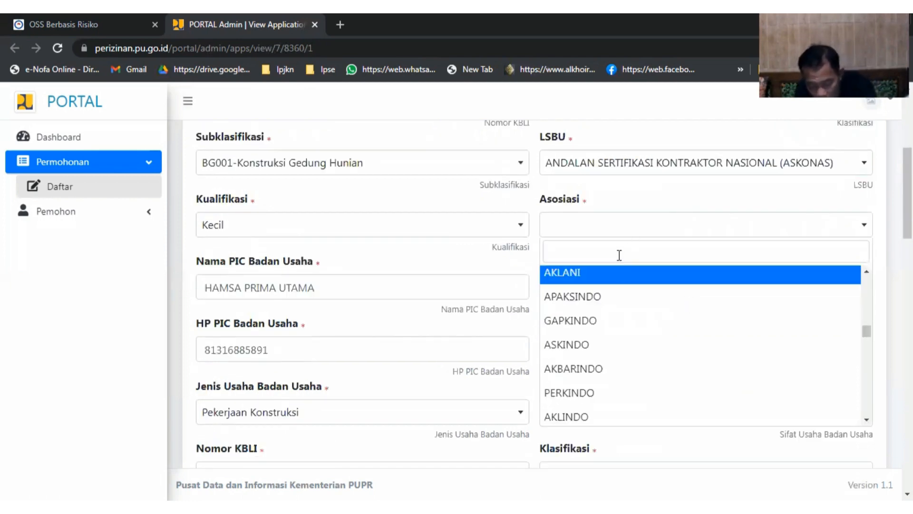
{"action": "type", "text": "ga"}
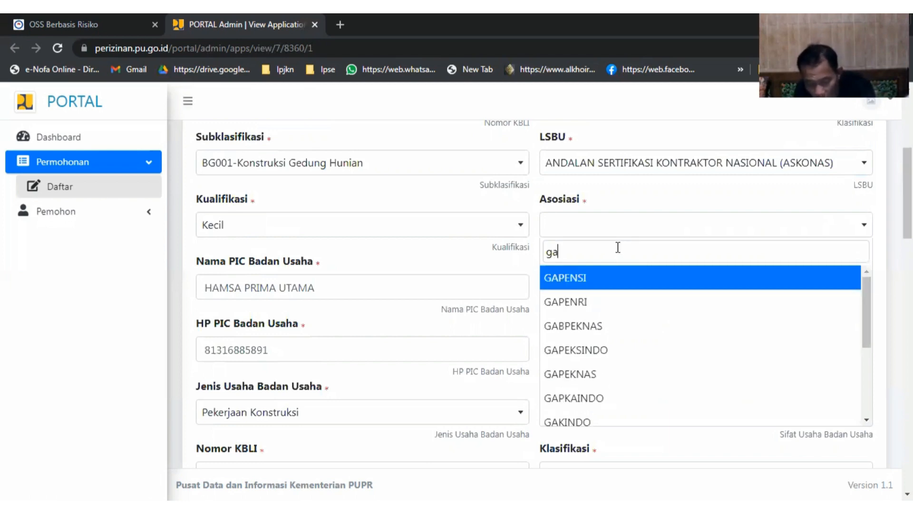
{"action": "type", "text": "b"}
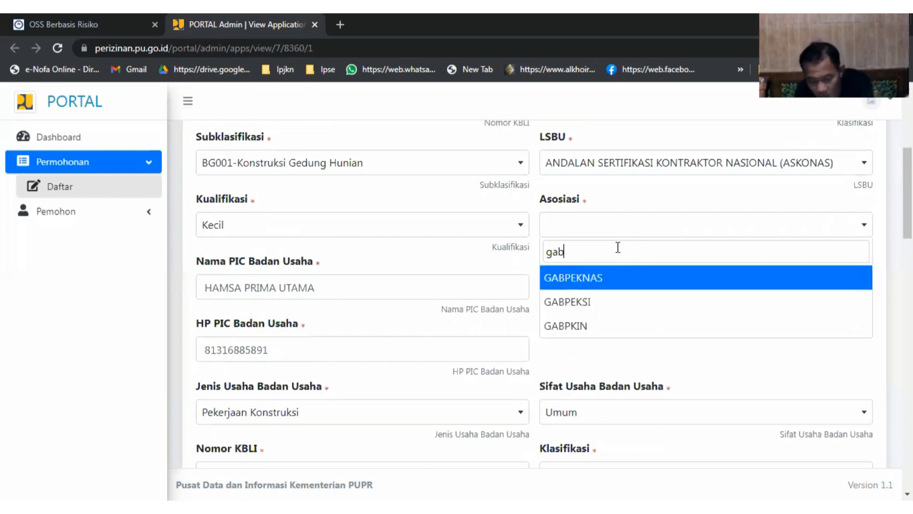
{"action": "left_click", "coordinate": [583, 327]}
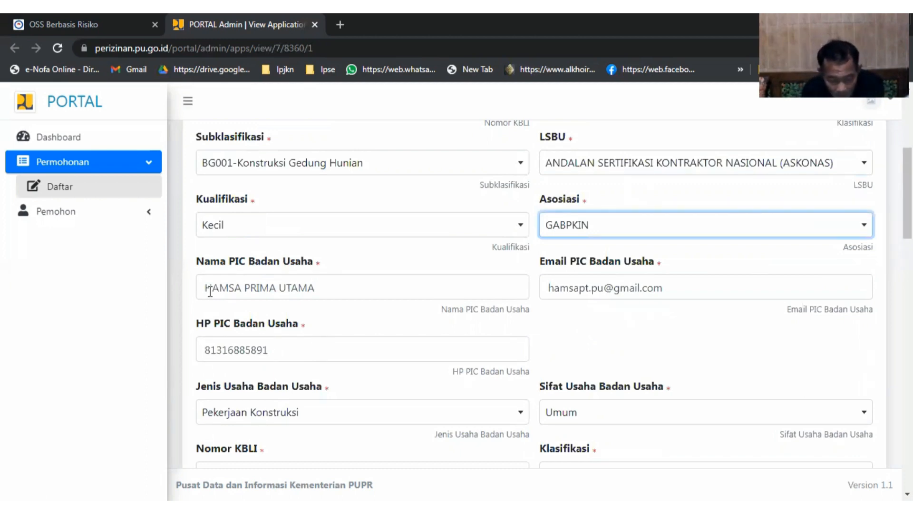
Review the PIC details and the repeated sections of the registration application, comparing the completed first section with the second one
{"action": "scroll", "coordinate": [207, 289], "scroll_direction": "down", "scroll_amount": 1}
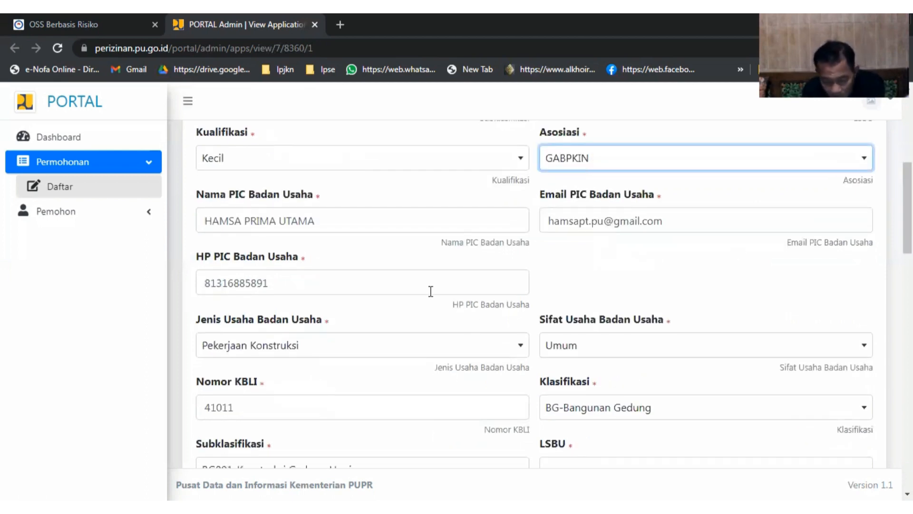
{"action": "scroll", "coordinate": [277, 284], "scroll_direction": "down", "scroll_amount": 1}
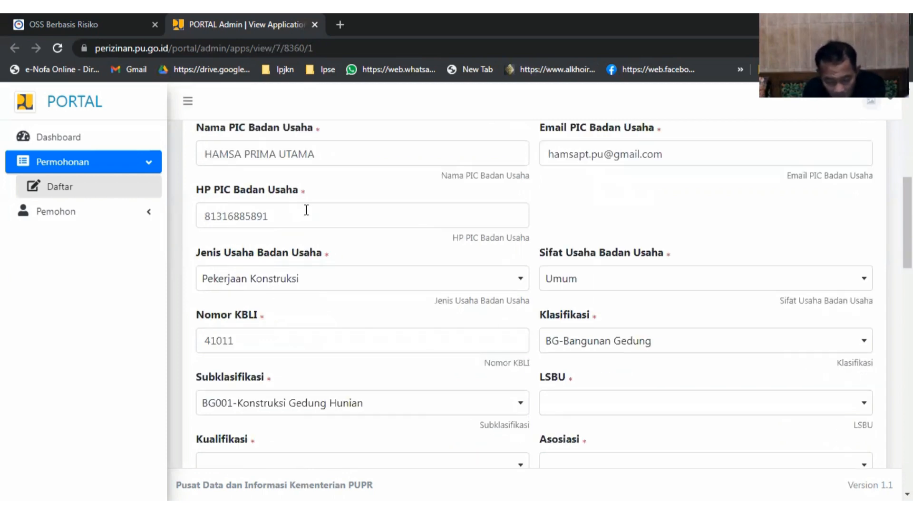
{"action": "left_click", "coordinate": [281, 219]}
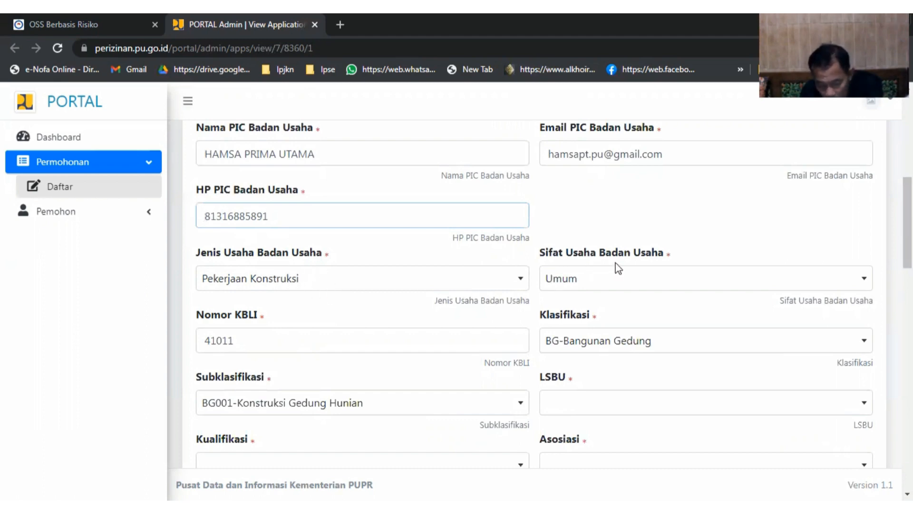
{"action": "scroll", "coordinate": [623, 263], "scroll_direction": "down", "scroll_amount": 1}
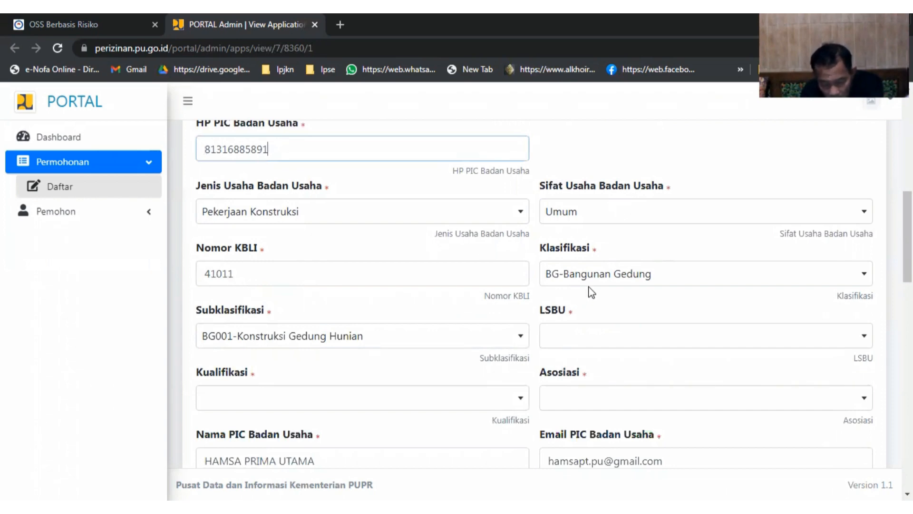
{"action": "scroll", "coordinate": [591, 292], "scroll_direction": "down", "scroll_amount": 1}
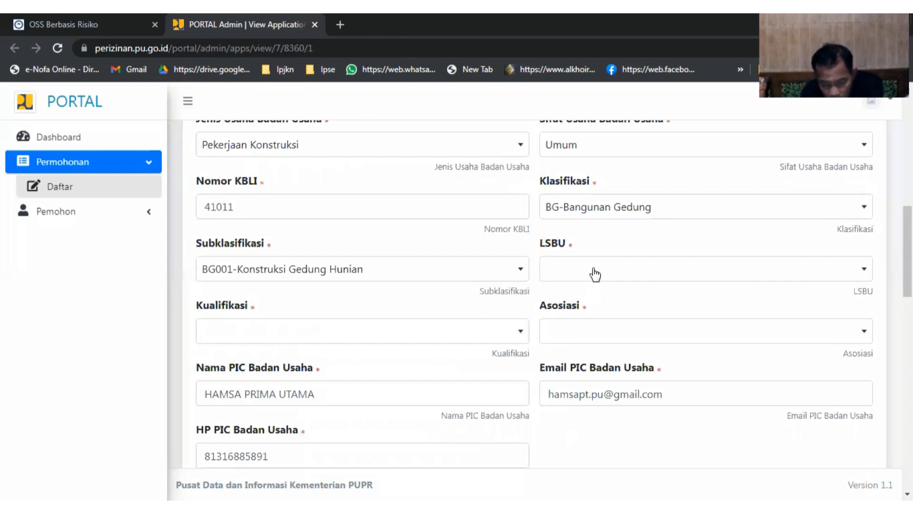
{"action": "scroll", "coordinate": [595, 274], "scroll_direction": "up", "scroll_amount": 8}
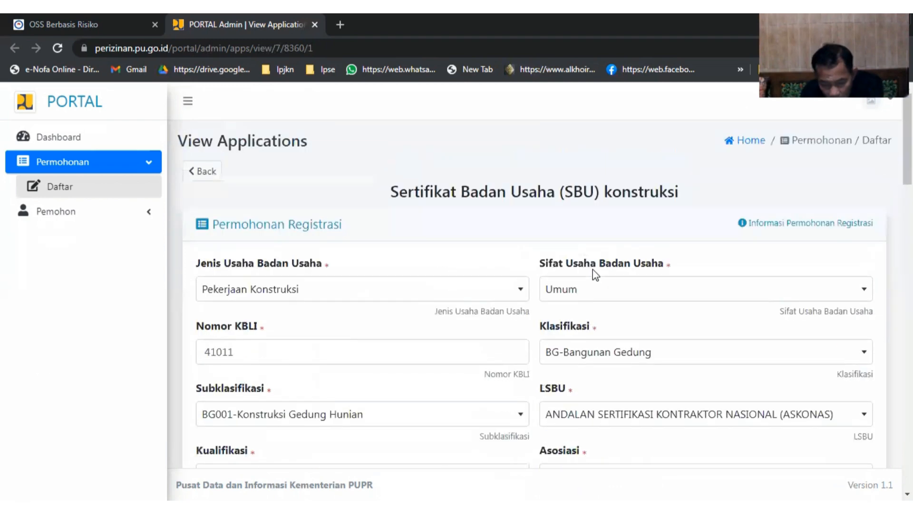
{"action": "scroll", "coordinate": [592, 269], "scroll_direction": "down", "scroll_amount": 5}
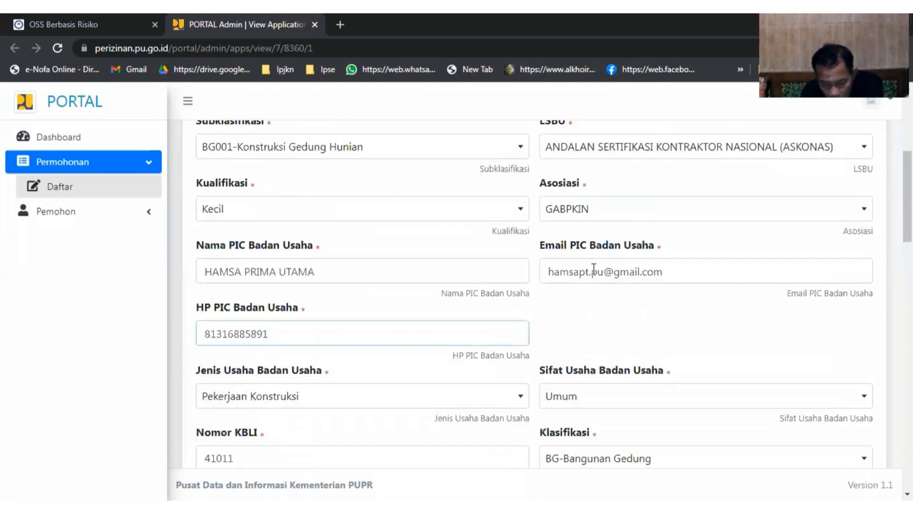
{"action": "scroll", "coordinate": [595, 265], "scroll_direction": "up", "scroll_amount": 5}
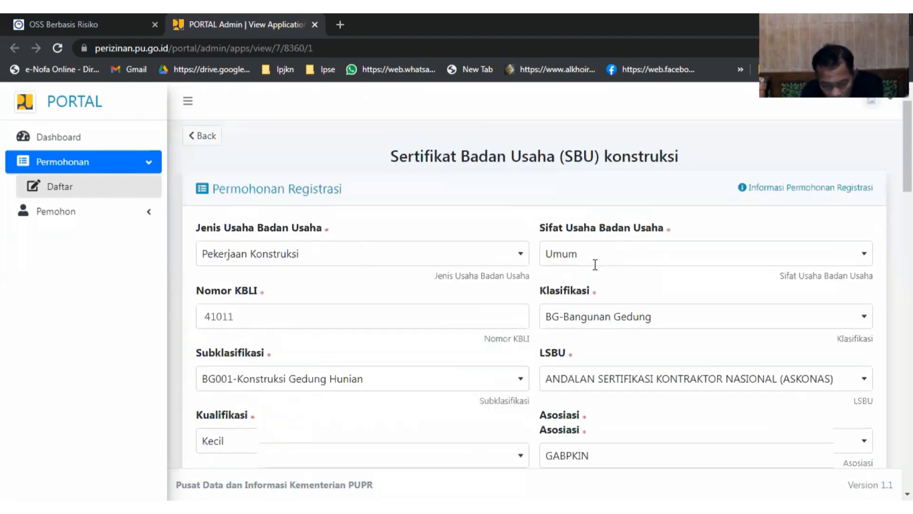
{"action": "scroll", "coordinate": [597, 269], "scroll_direction": "down", "scroll_amount": 5}
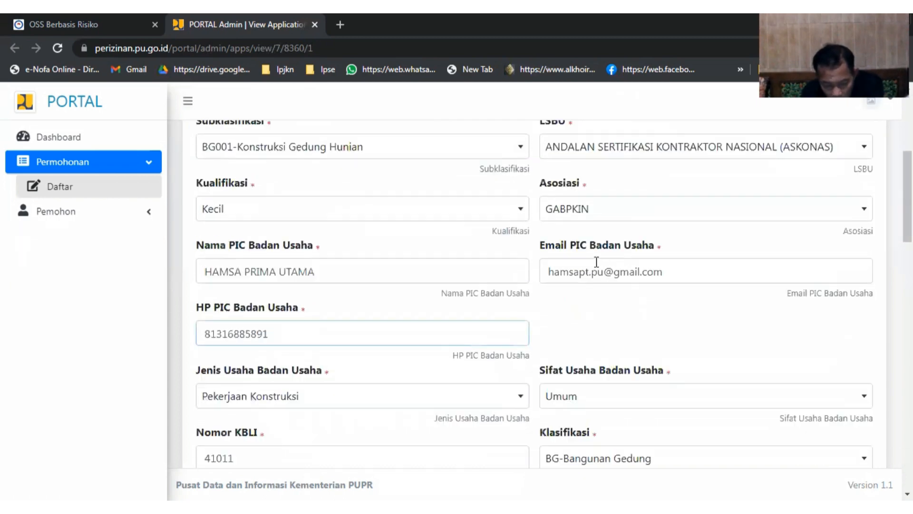
Set the LSBU in the second section of the registration application to ANDALAN SERTIFIKASI KONTRAKTOR NASIONAL (ASKONAS)
{"action": "scroll", "coordinate": [596, 262], "scroll_direction": "down", "scroll_amount": 3}
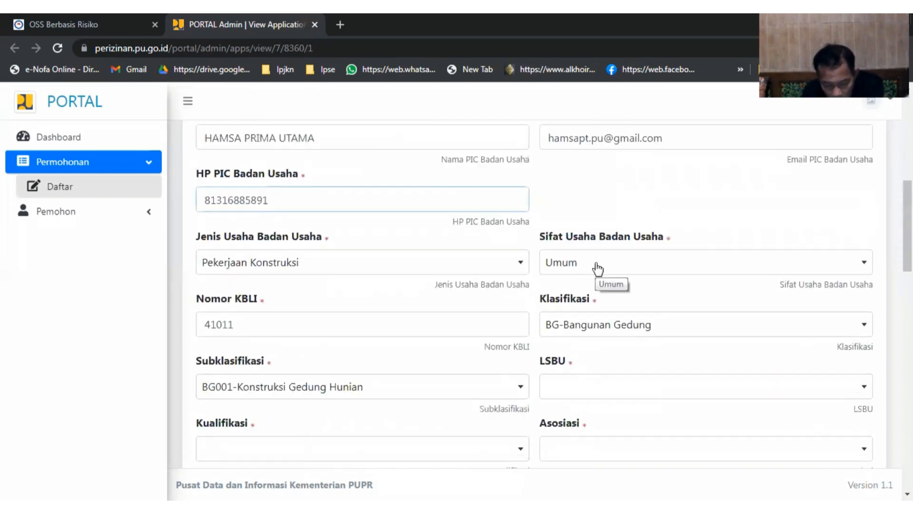
{"action": "scroll", "coordinate": [597, 266], "scroll_direction": "down", "scroll_amount": 1}
{"action": "scroll", "coordinate": [598, 269], "scroll_direction": "down", "scroll_amount": 1}
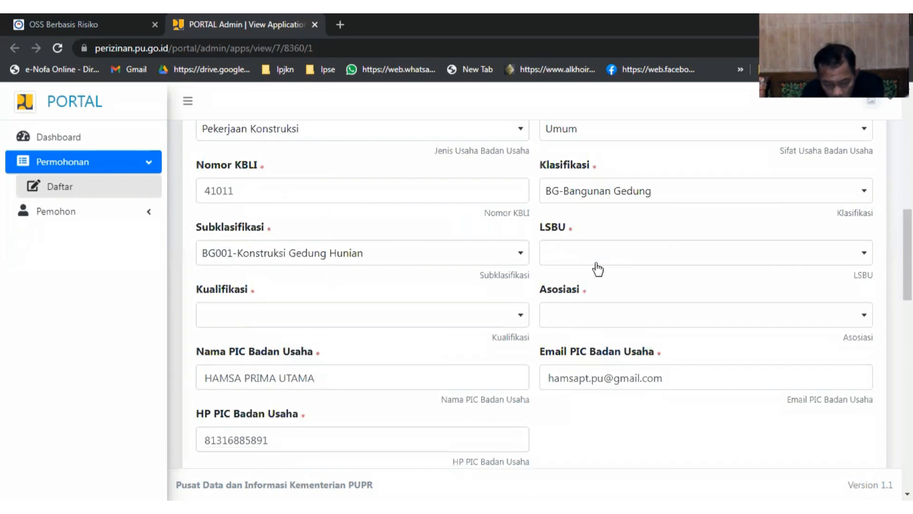
{"action": "left_click", "coordinate": [599, 257]}
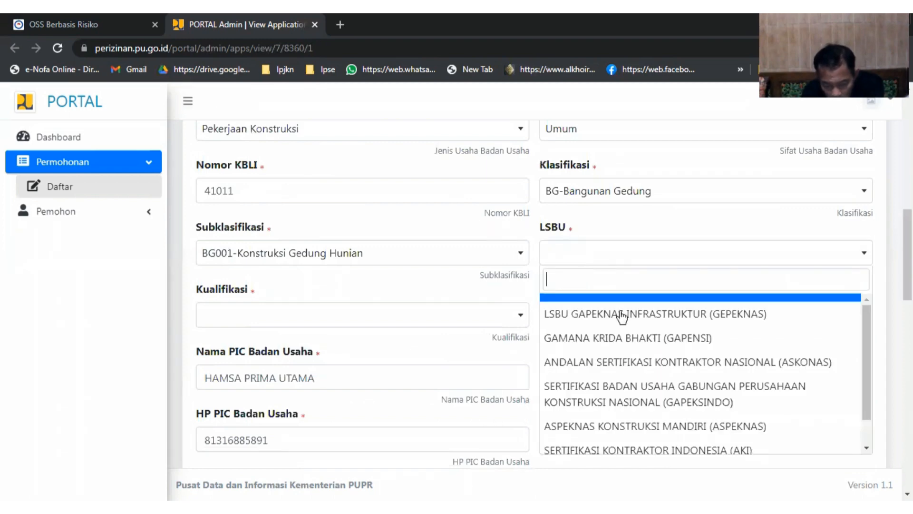
{"action": "left_click", "coordinate": [713, 362]}
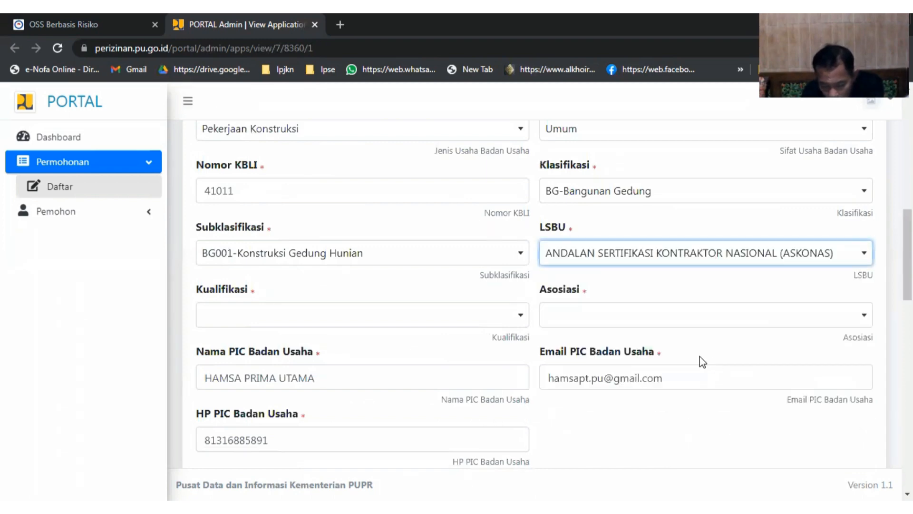
Find the association with the search text "gab" and set the second section's Asosiasi to GABPKIN
{"action": "left_click", "coordinate": [600, 315]}
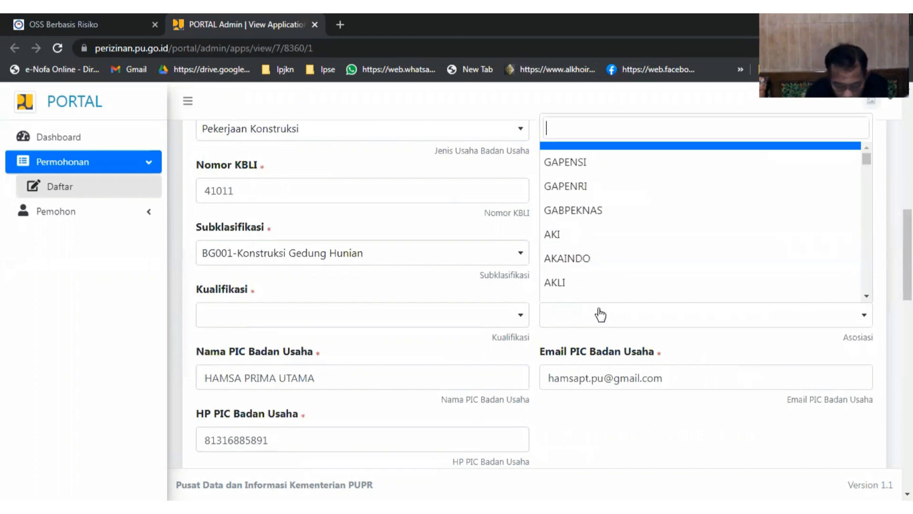
{"action": "type", "text": "ga"}
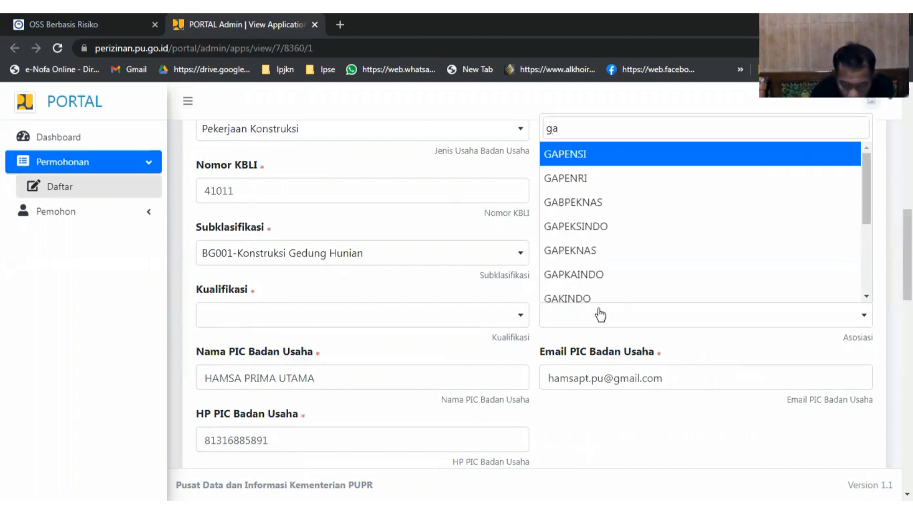
{"action": "type", "text": "b"}
{"action": "left_click", "coordinate": [591, 297]}
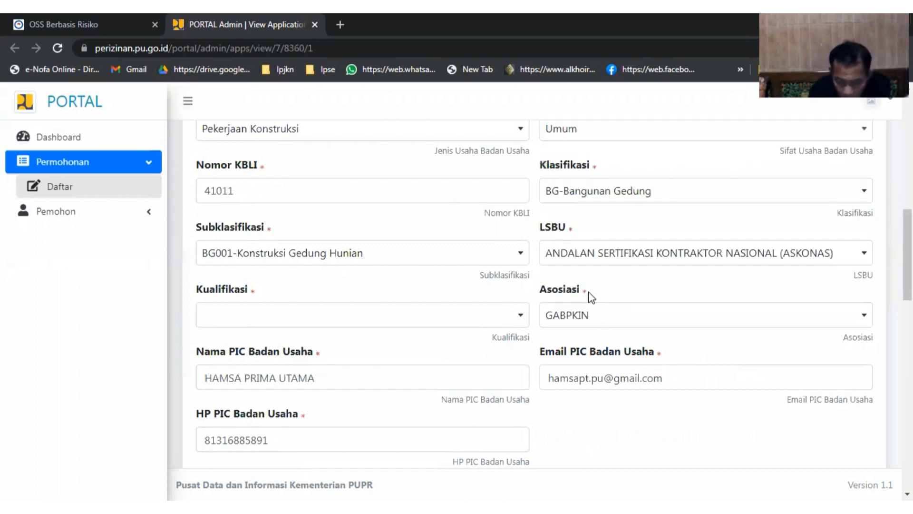
Set the LSBU in the third section of the registration application to ANDALAN SERTIFIKASI KONTRAKTOR NASIONAL (ASKONAS)
{"action": "scroll", "coordinate": [532, 359], "scroll_direction": "down", "scroll_amount": 3}
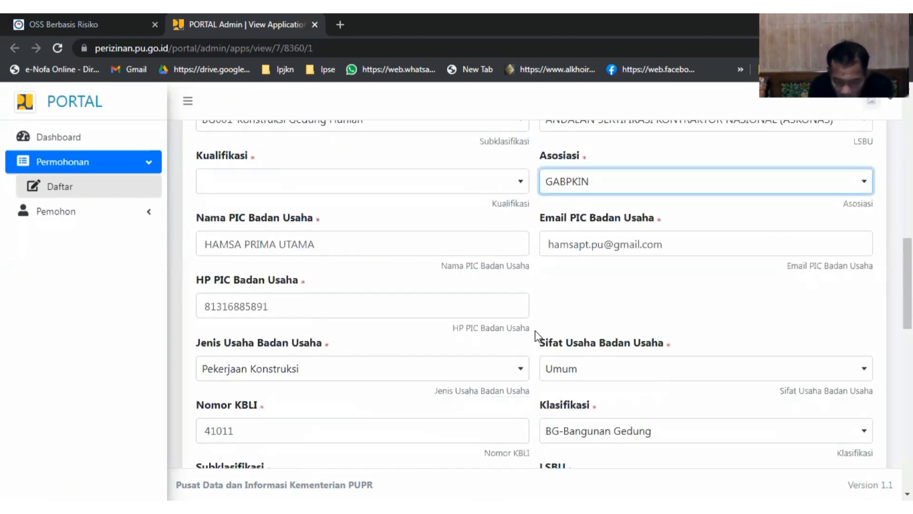
{"action": "scroll", "coordinate": [536, 330], "scroll_direction": "down", "scroll_amount": 6}
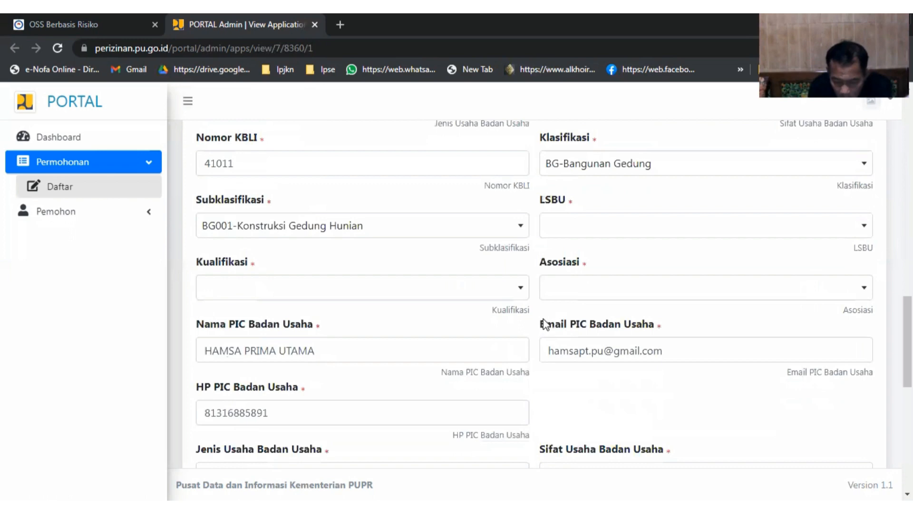
{"action": "scroll", "coordinate": [547, 316], "scroll_direction": "down", "scroll_amount": 3}
{"action": "scroll", "coordinate": [549, 312], "scroll_direction": "up", "scroll_amount": 3}
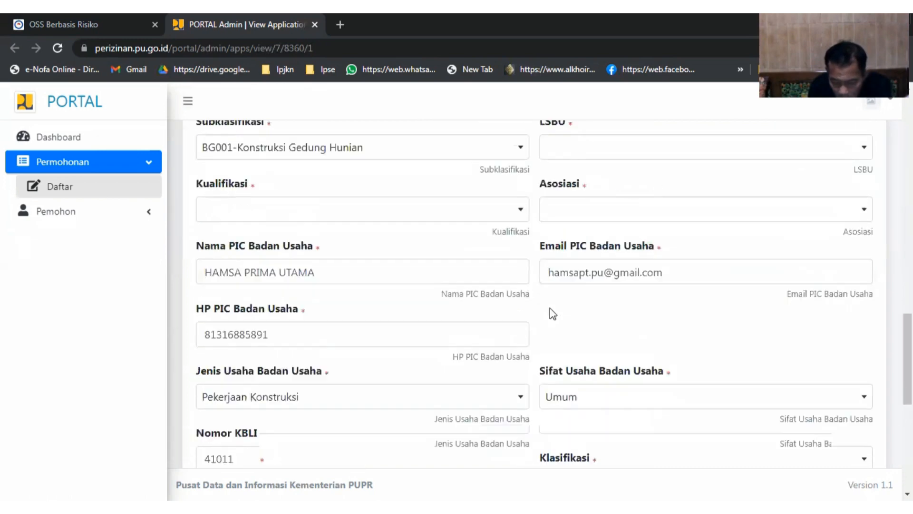
{"action": "left_click", "coordinate": [567, 232]}
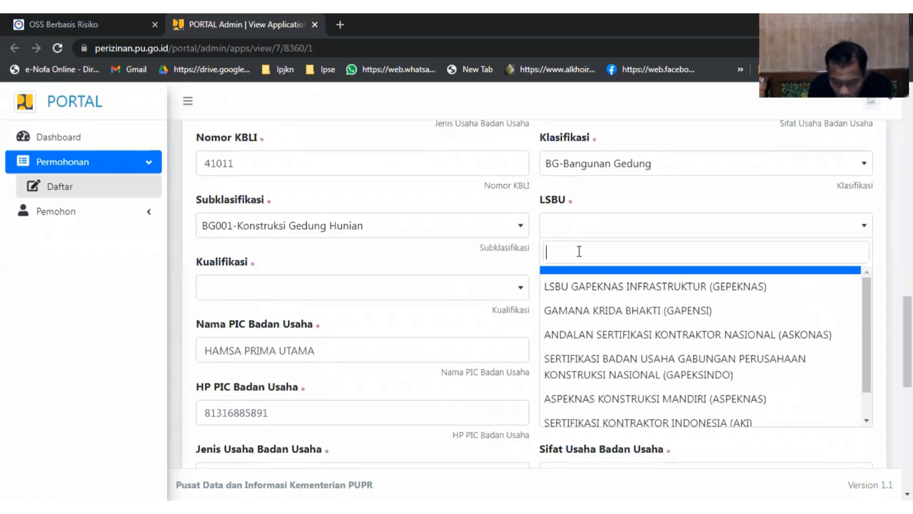
{"action": "left_click", "coordinate": [710, 339]}
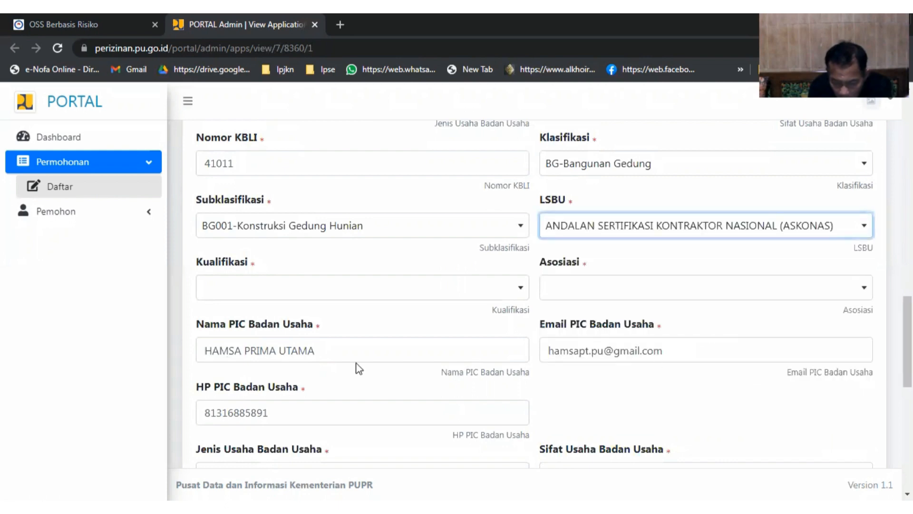
Set the third section's Kualifikasi to Kecil and its Asosiasi to GABPKIN, found with the search text "gab"
{"action": "left_click", "coordinate": [270, 291]}
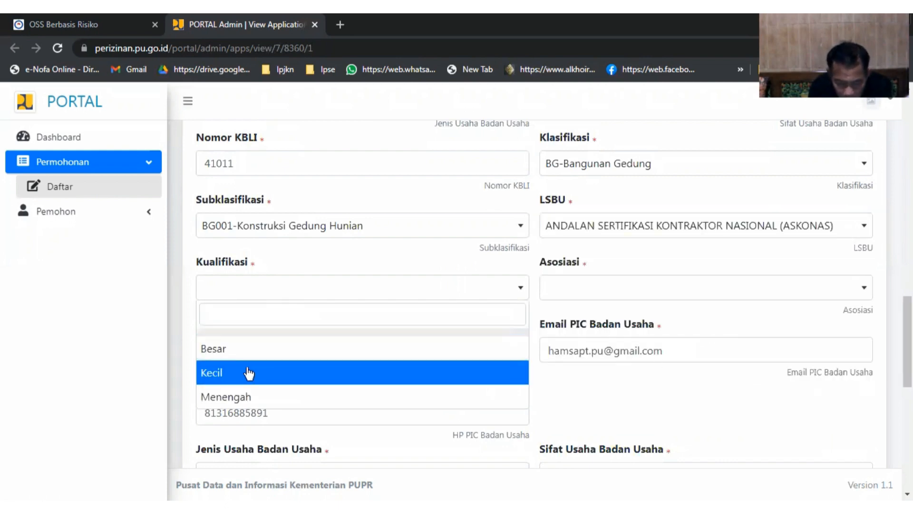
{"action": "left_click", "coordinate": [249, 371]}
{"action": "left_click", "coordinate": [649, 291]}
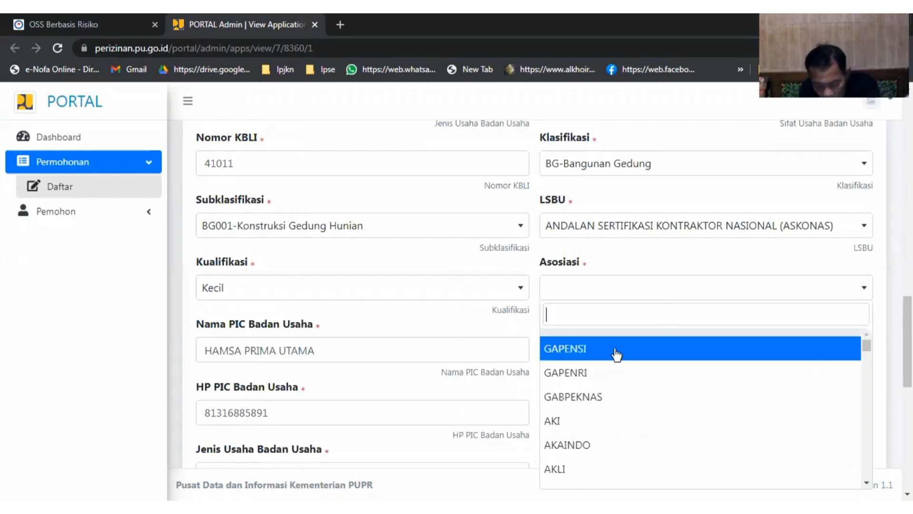
{"action": "type", "text": "g"}
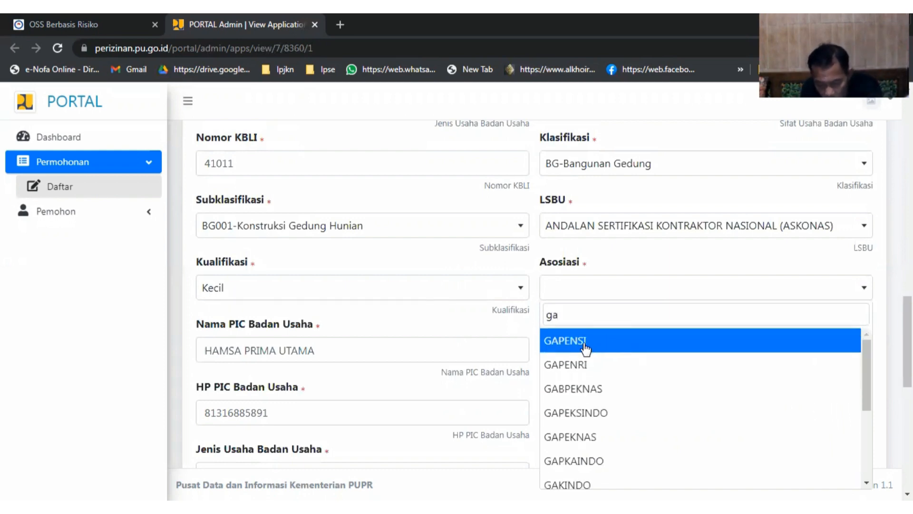
{"action": "type", "text": "a"}
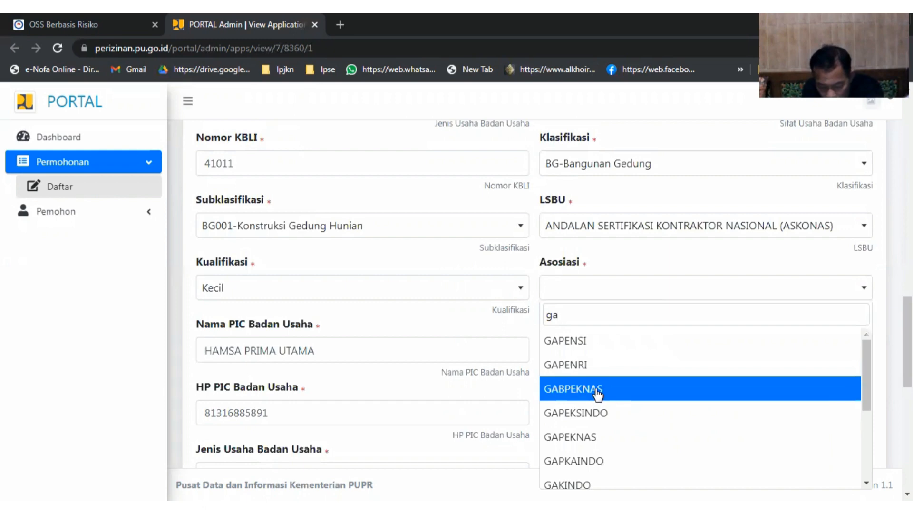
{"action": "type", "text": "b"}
{"action": "left_click", "coordinate": [594, 389]}
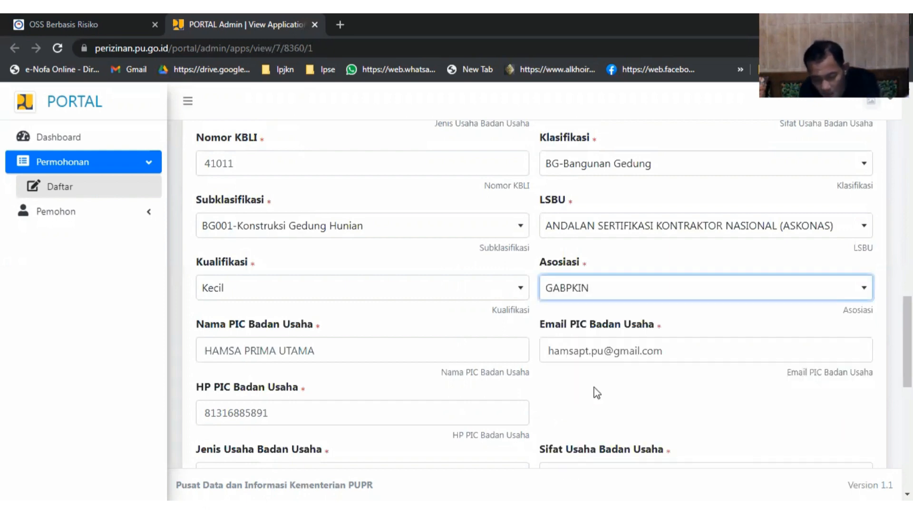
Set the LSBU in the fourth, last section of the registration application to ANDALAN SERTIFIKASI KONTRAKTOR NASIONAL (ASKONAS)
{"action": "scroll", "coordinate": [596, 362], "scroll_direction": "down", "scroll_amount": 3}
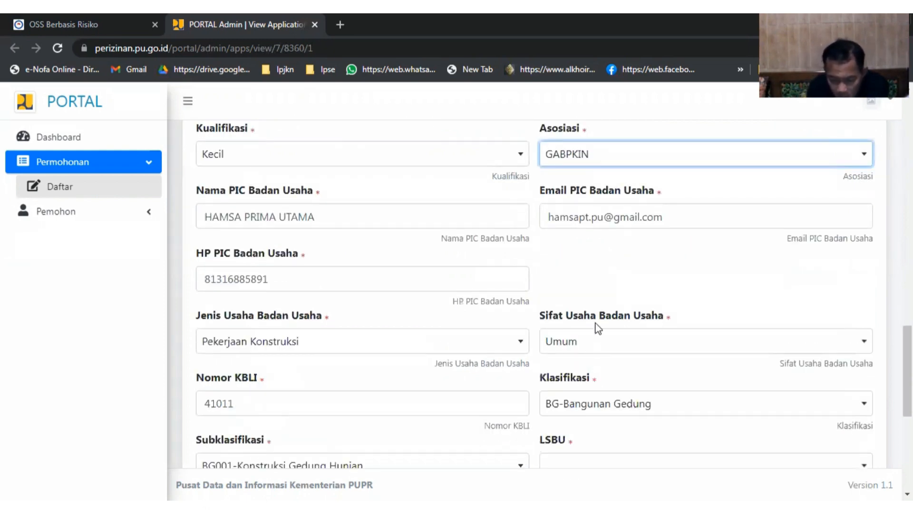
{"action": "scroll", "coordinate": [473, 311], "scroll_direction": "down", "scroll_amount": 3}
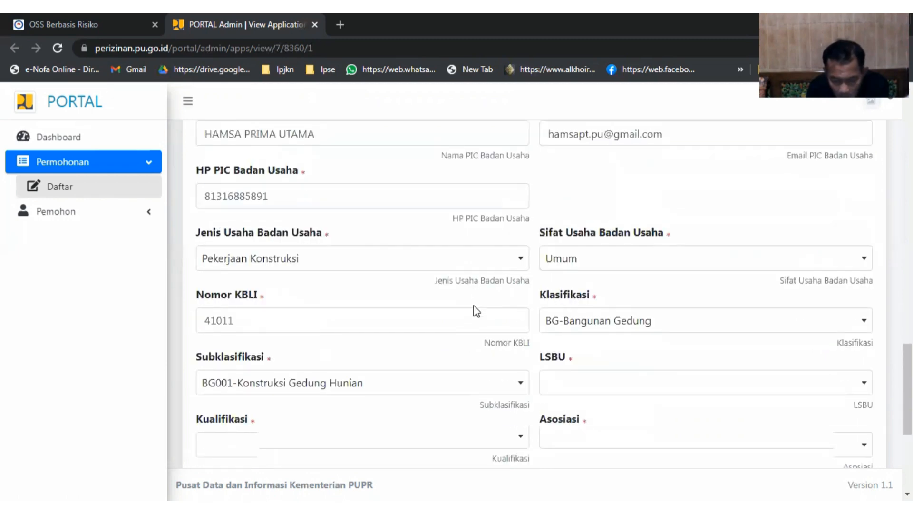
{"action": "left_click", "coordinate": [567, 334]}
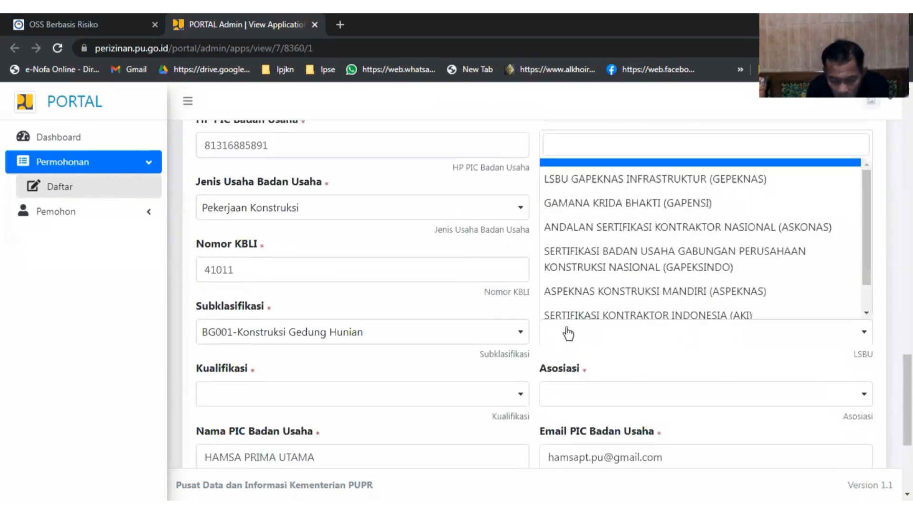
{"action": "left_click", "coordinate": [740, 227]}
{"action": "scroll", "coordinate": [734, 257], "scroll_direction": "down", "scroll_amount": 2}
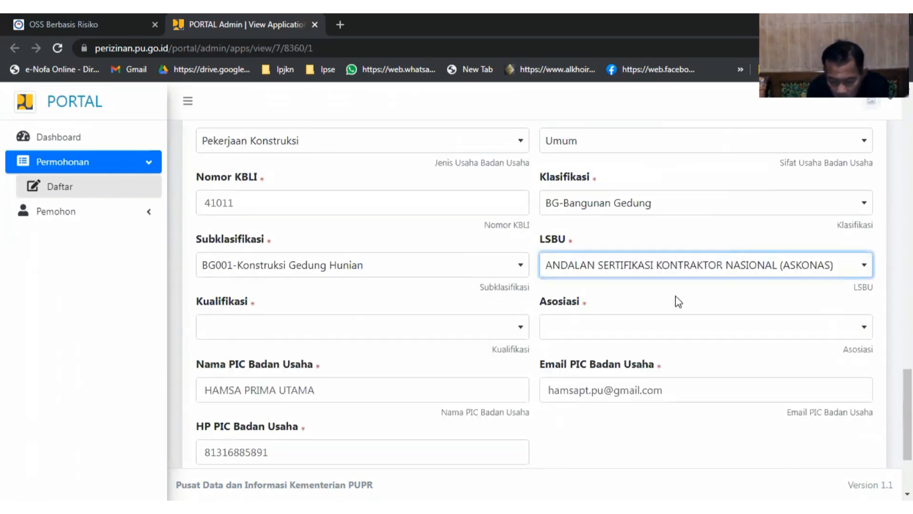
Find the association with the search text "gab" and set the last section's Asosiasi to GABPKIN
{"action": "left_click", "coordinate": [680, 326]}
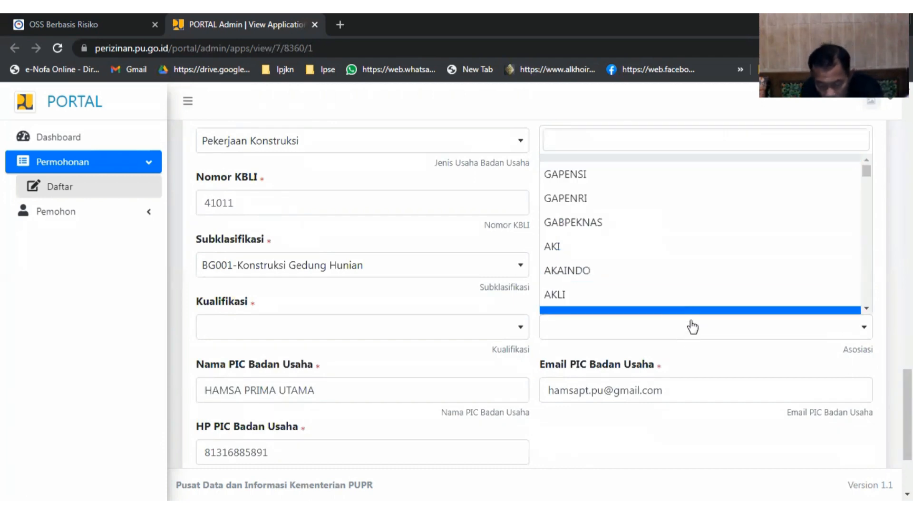
{"action": "left_click", "coordinate": [688, 322]}
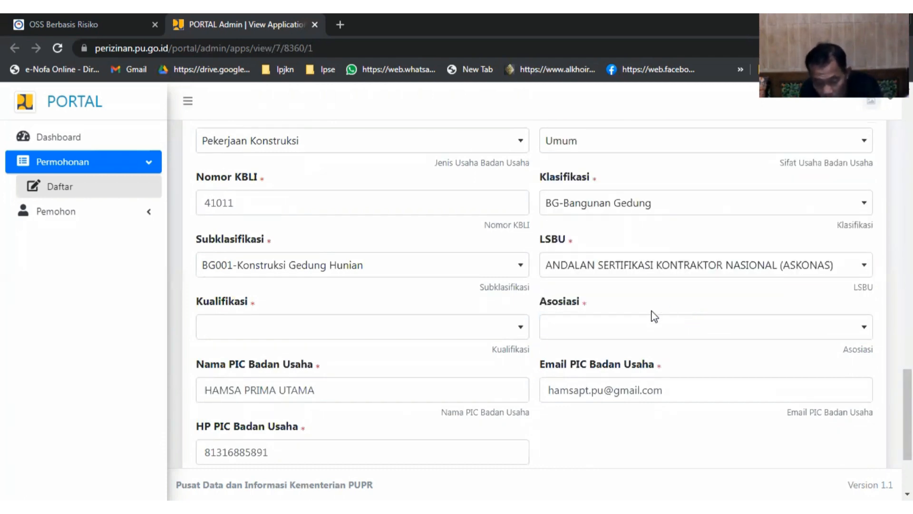
{"action": "left_click", "coordinate": [637, 332]}
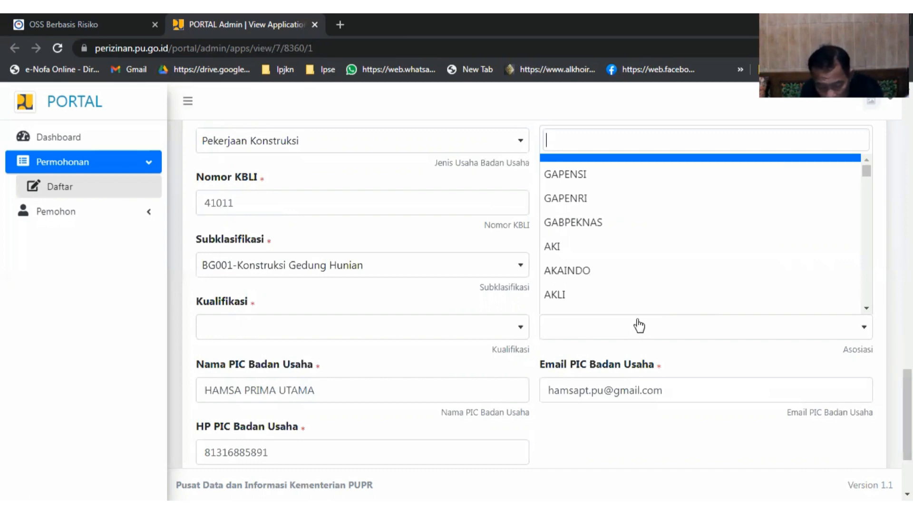
{"action": "type", "text": "gab"}
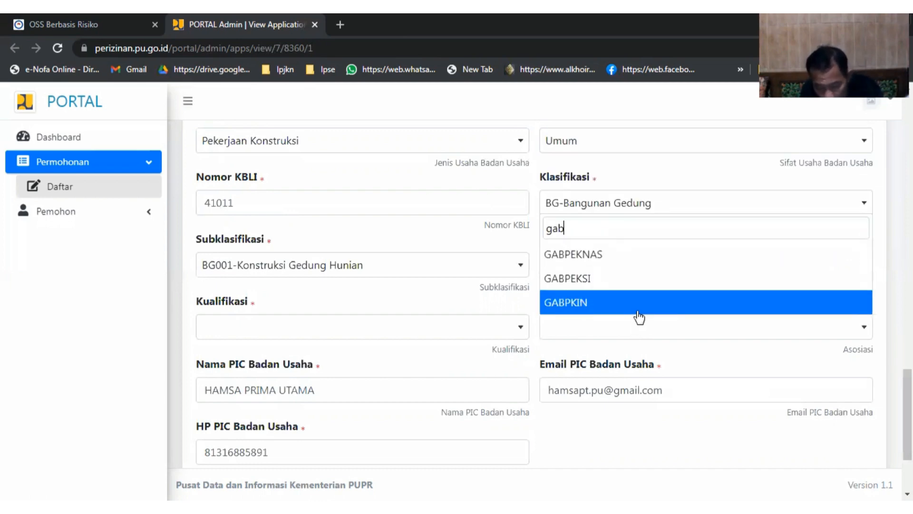
{"action": "left_click", "coordinate": [629, 304]}
{"action": "scroll", "coordinate": [605, 321], "scroll_direction": "down", "scroll_amount": 3}
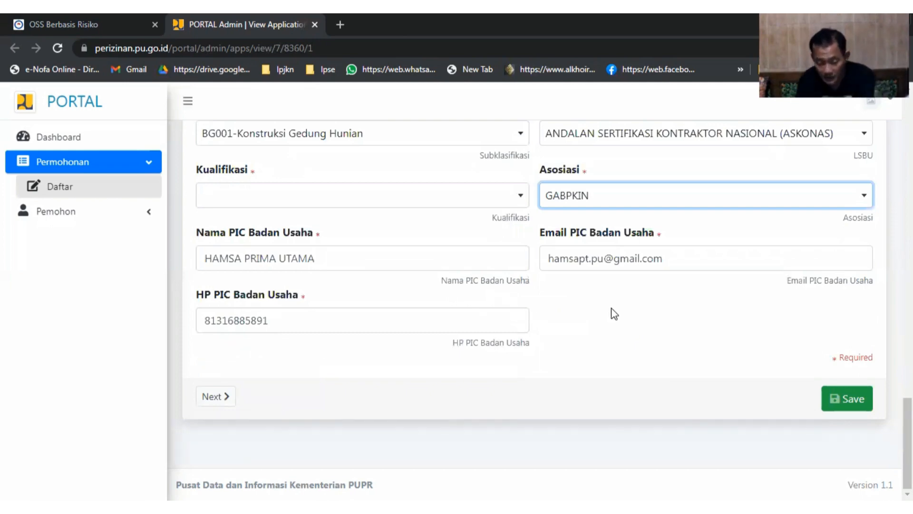
Check the completed sections of the first form page and proceed to the Informasi Badan Usaha page
{"action": "scroll", "coordinate": [680, 346], "scroll_direction": "up", "scroll_amount": 11}
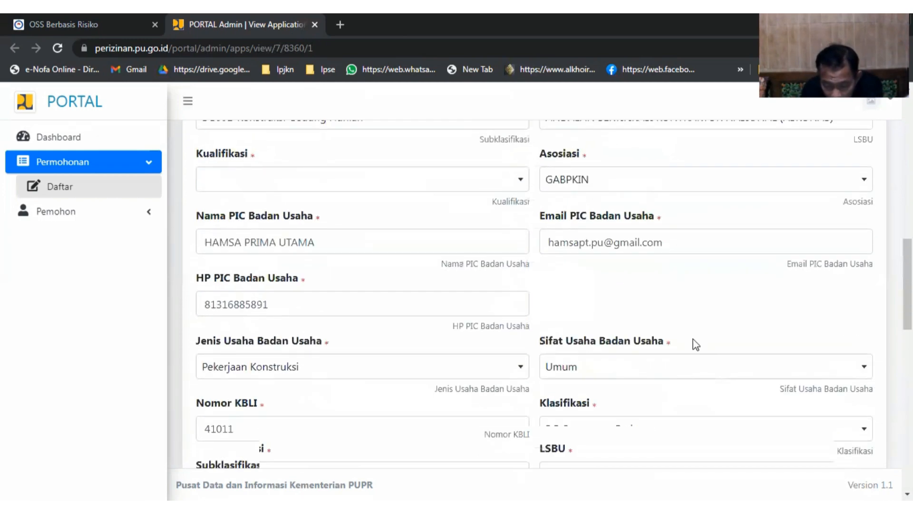
{"action": "scroll", "coordinate": [699, 349], "scroll_direction": "down", "scroll_amount": 8}
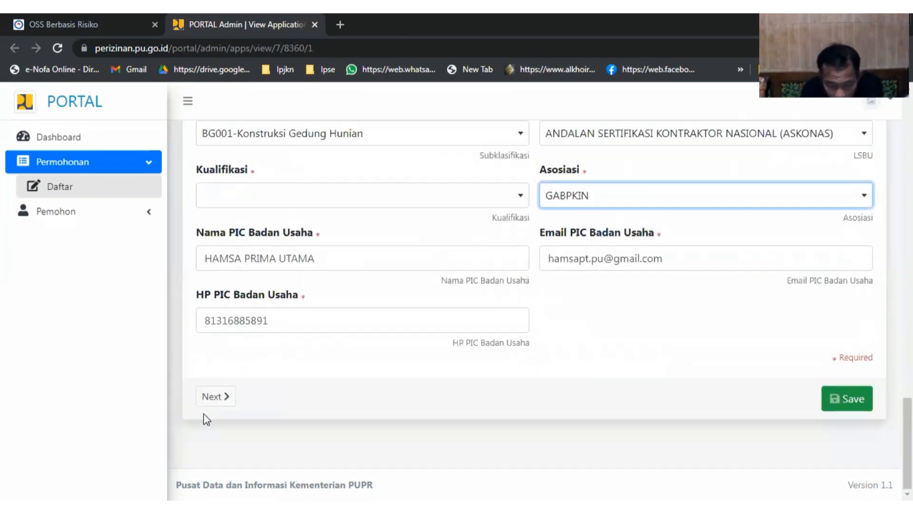
{"action": "left_click", "coordinate": [214, 396]}
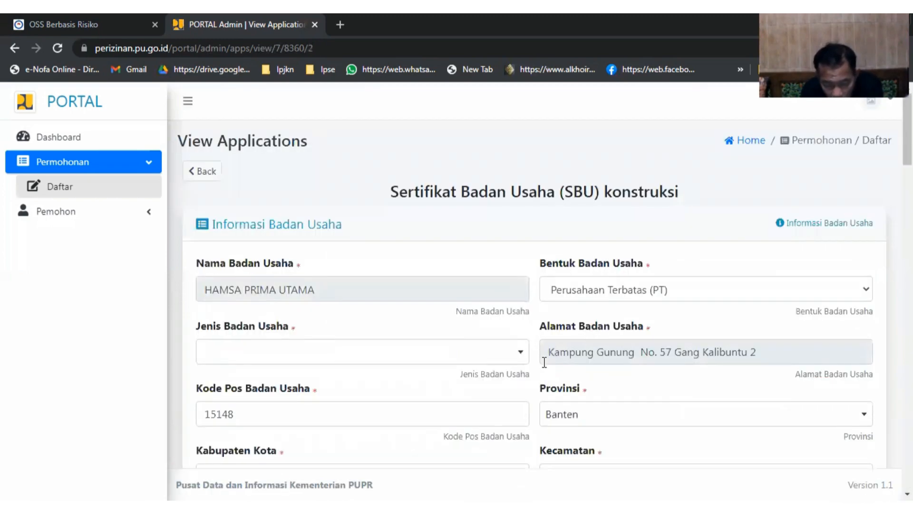
Set Jenis Badan Usaha in the first section of Informasi Badan Usaha to BUJK Nasional
{"action": "scroll", "coordinate": [550, 341], "scroll_direction": "down", "scroll_amount": 2}
{"action": "scroll", "coordinate": [555, 333], "scroll_direction": "up", "scroll_amount": 1}
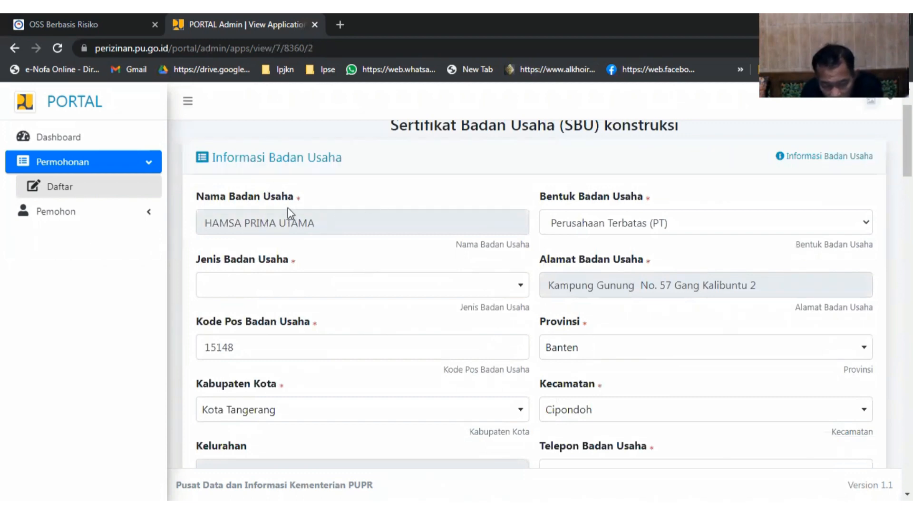
{"action": "left_click", "coordinate": [299, 281]}
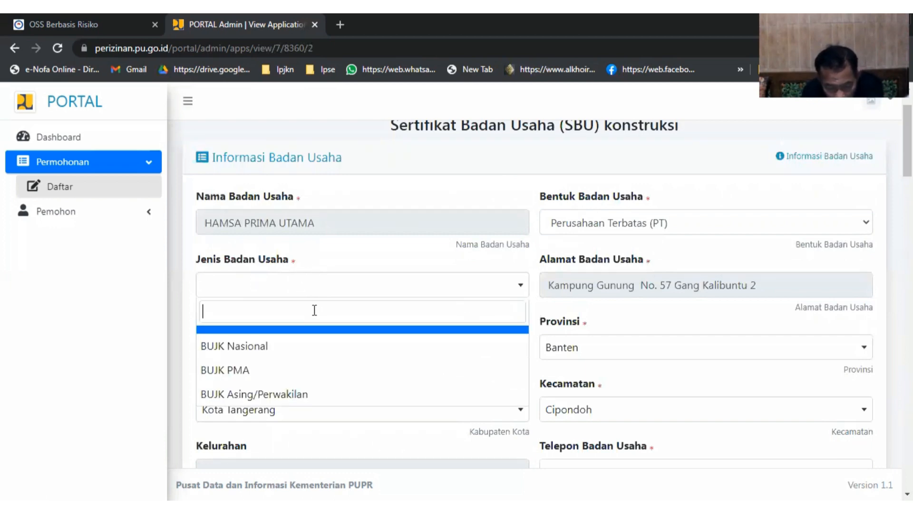
{"action": "left_click", "coordinate": [301, 346]}
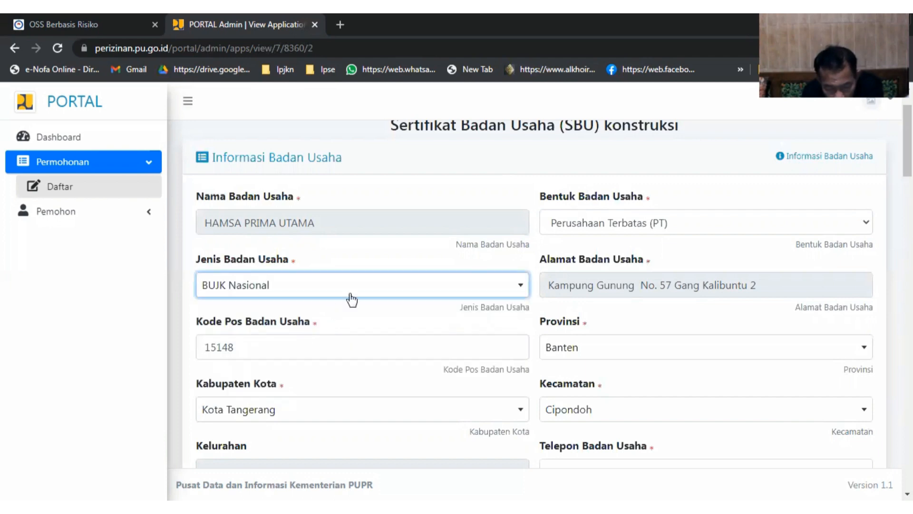
Review the first section's prefilled company address, region, contact, NPWP and NIB fields, down to the Surat Pernyataan Tanggung Jawab Mutlak upload
{"action": "scroll", "coordinate": [656, 269], "scroll_direction": "down", "scroll_amount": 2}
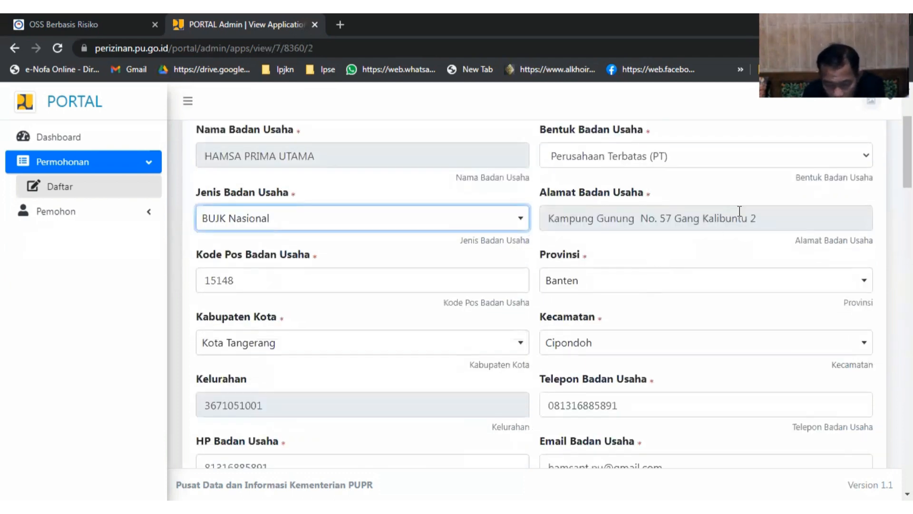
{"action": "left_click", "coordinate": [752, 222]}
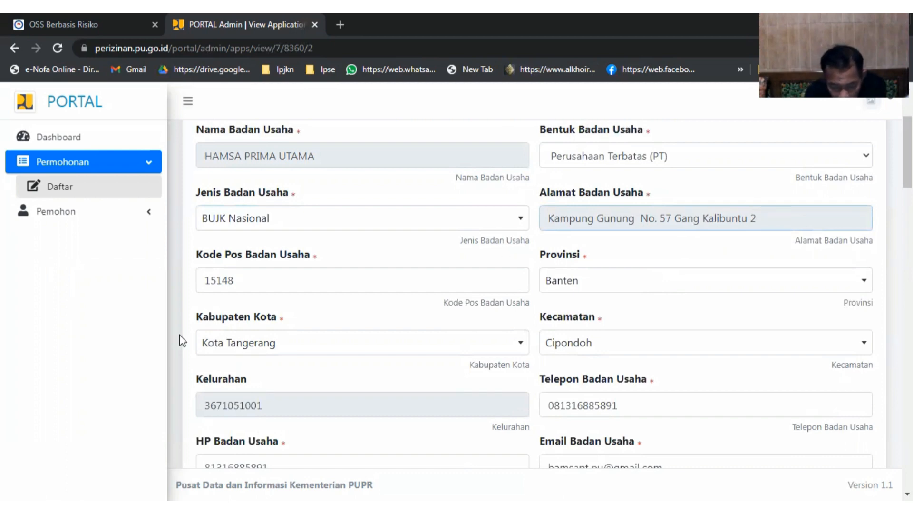
{"action": "scroll", "coordinate": [195, 297], "scroll_direction": "down", "scroll_amount": 1}
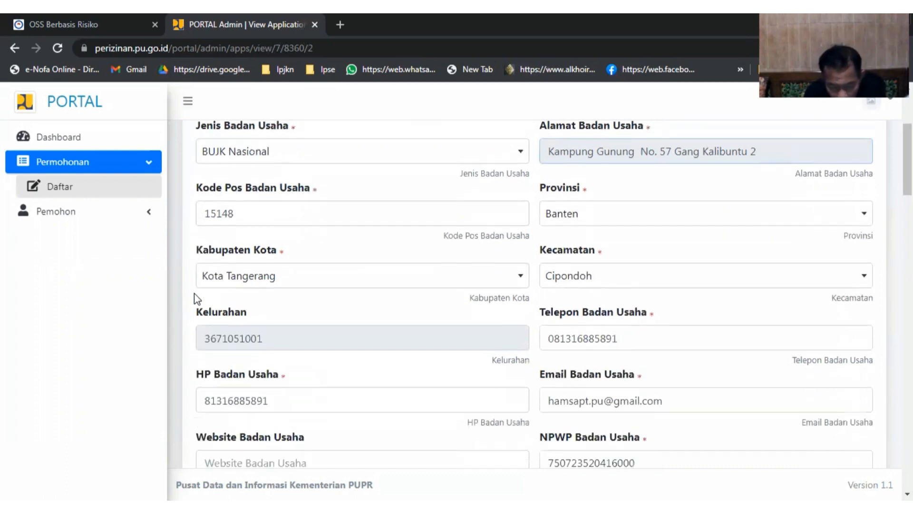
{"action": "scroll", "coordinate": [485, 239], "scroll_direction": "down", "scroll_amount": 1}
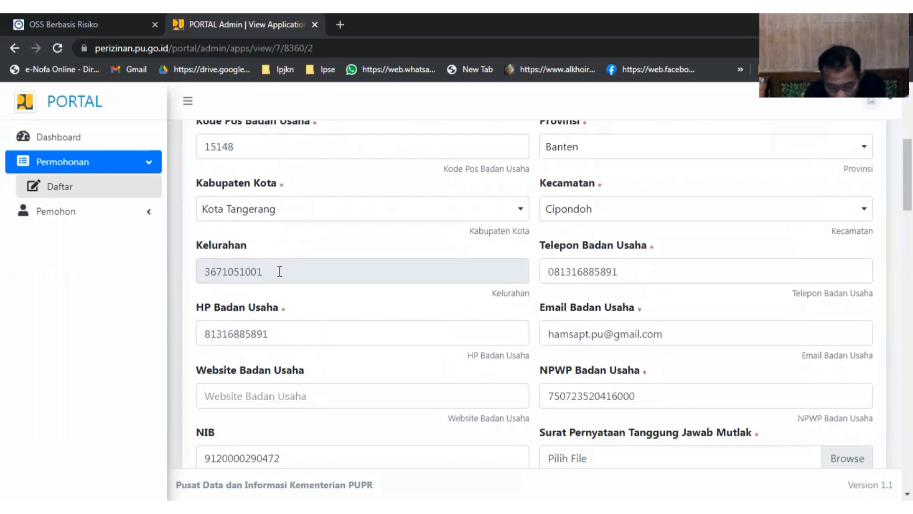
{"action": "scroll", "coordinate": [279, 271], "scroll_direction": "down", "scroll_amount": 3}
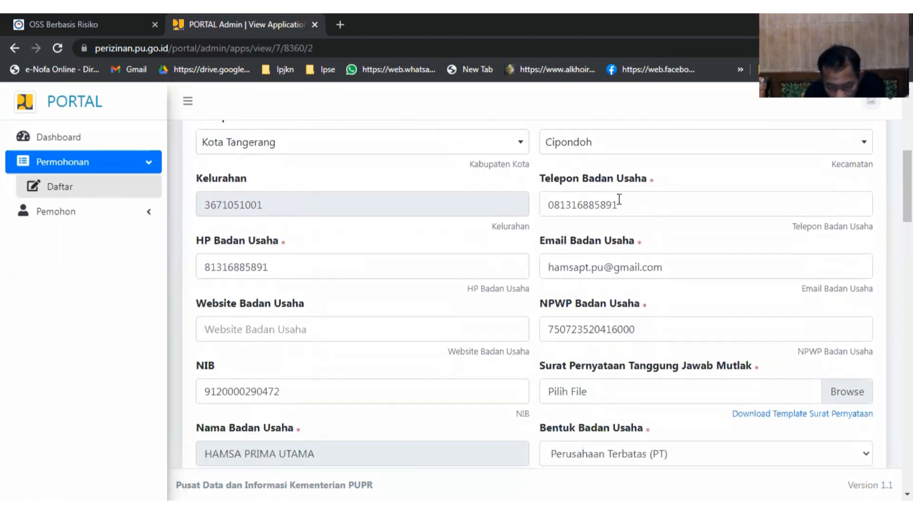
{"action": "scroll", "coordinate": [641, 185], "scroll_direction": "down", "scroll_amount": 3}
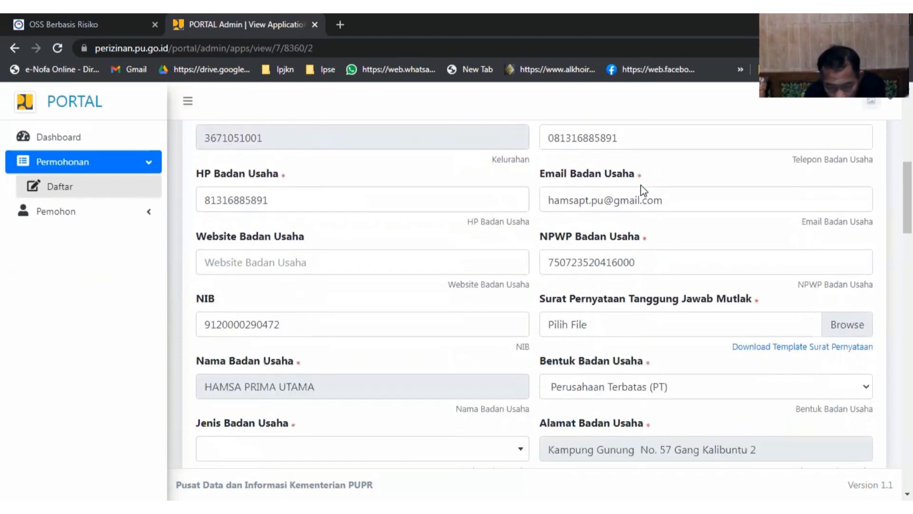
Download the Surat Pernyataan Tanggung Jawab Mutlak template and save it as a Word document in the Downloads folder
{"action": "scroll", "coordinate": [250, 235], "scroll_direction": "down", "scroll_amount": 3}
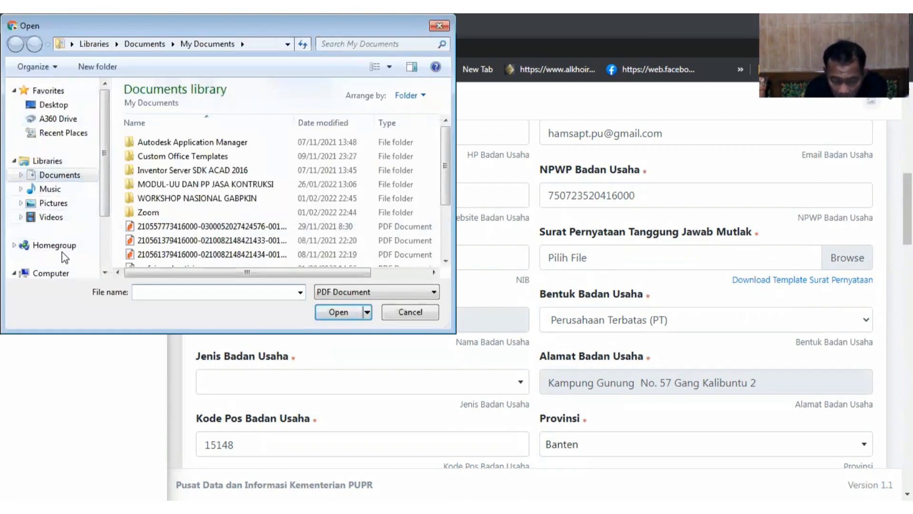
{"action": "left_click", "coordinate": [419, 318]}
{"action": "left_click", "coordinate": [832, 281]}
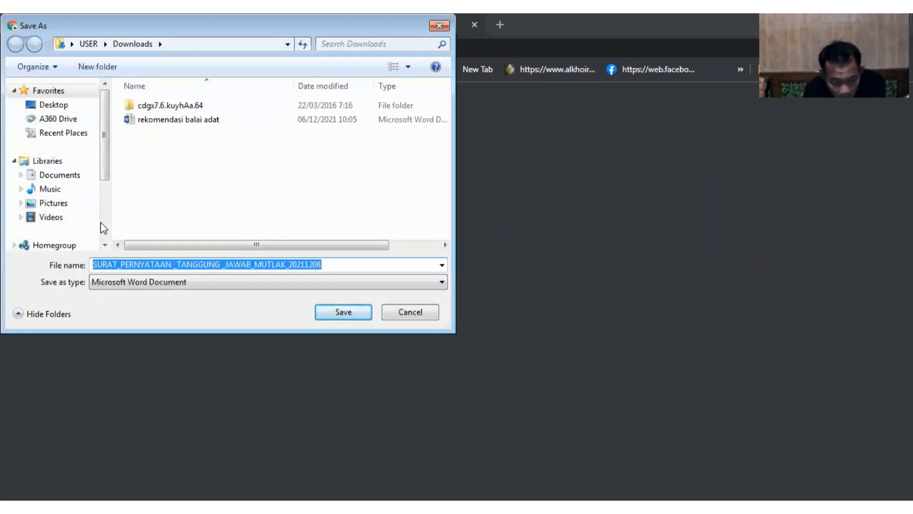
{"action": "left_click_drag", "start_coordinate": [104, 175], "coordinate": [97, 207]}
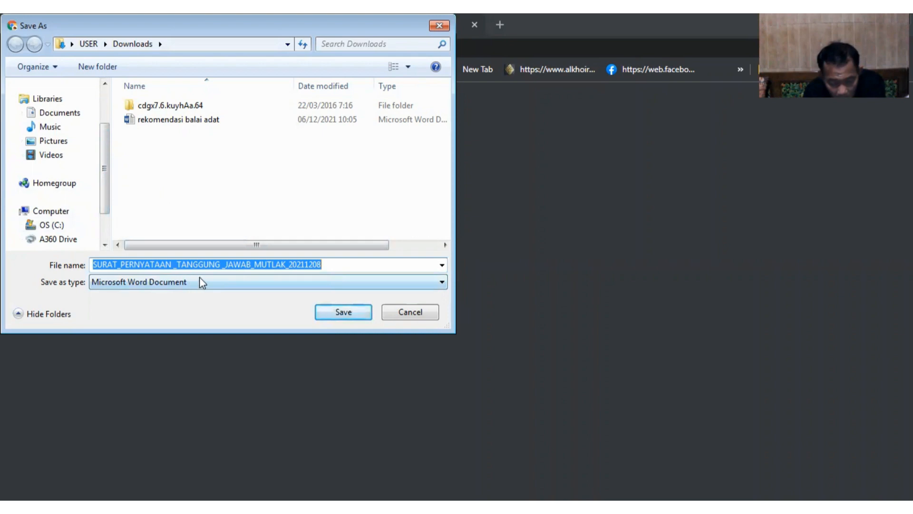
{"action": "left_click", "coordinate": [334, 315]}
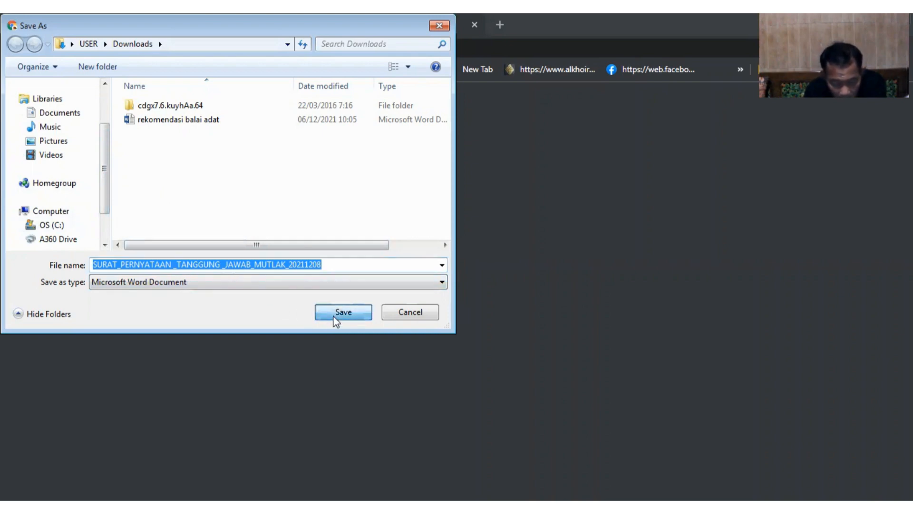
{"action": "left_click", "coordinate": [332, 314]}
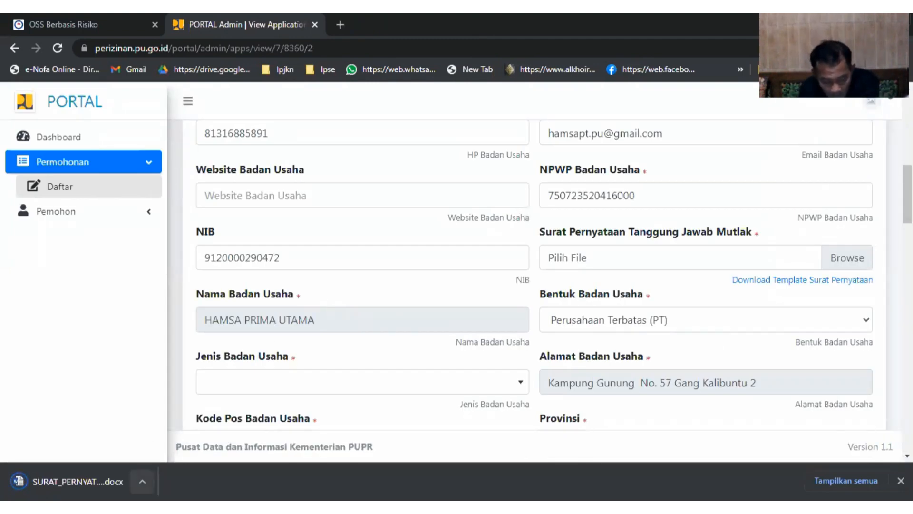
Show the downloaded statement template in its folder, look it over and close the window
{"action": "left_click", "coordinate": [142, 482]}
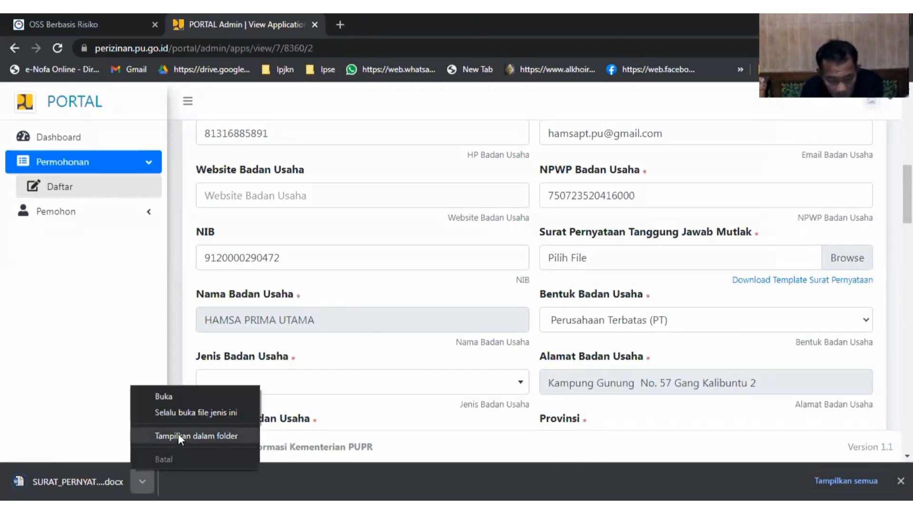
{"action": "left_click", "coordinate": [178, 436]}
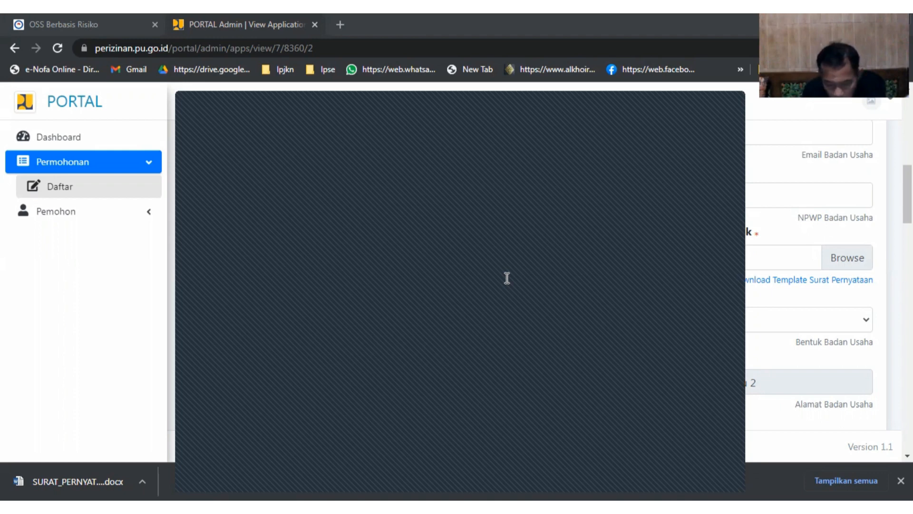
{"action": "left_click", "coordinate": [730, 100]}
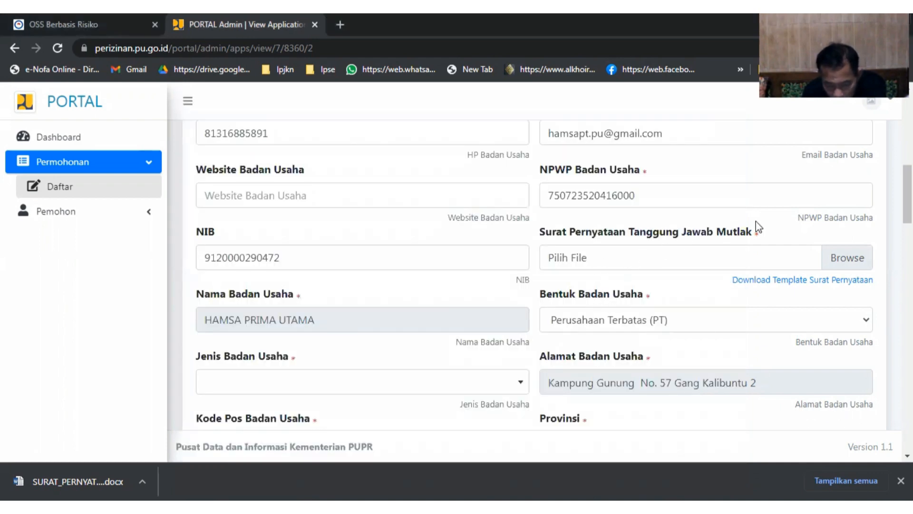
{"action": "left_click", "coordinate": [843, 259]}
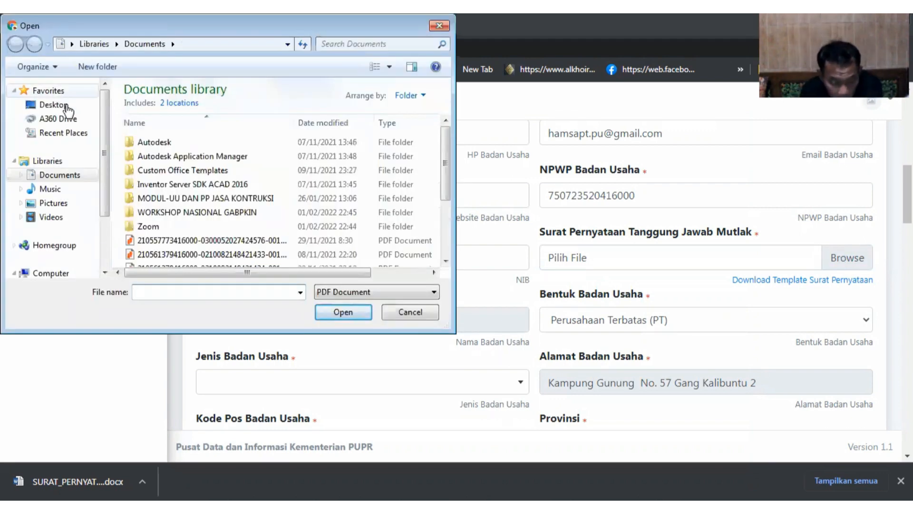
{"action": "left_click", "coordinate": [48, 161]}
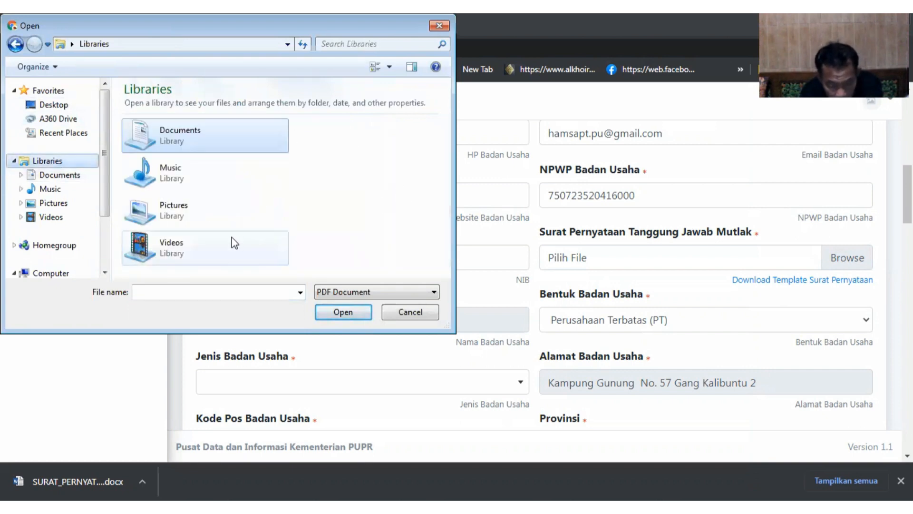
{"action": "left_click", "coordinate": [439, 25]}
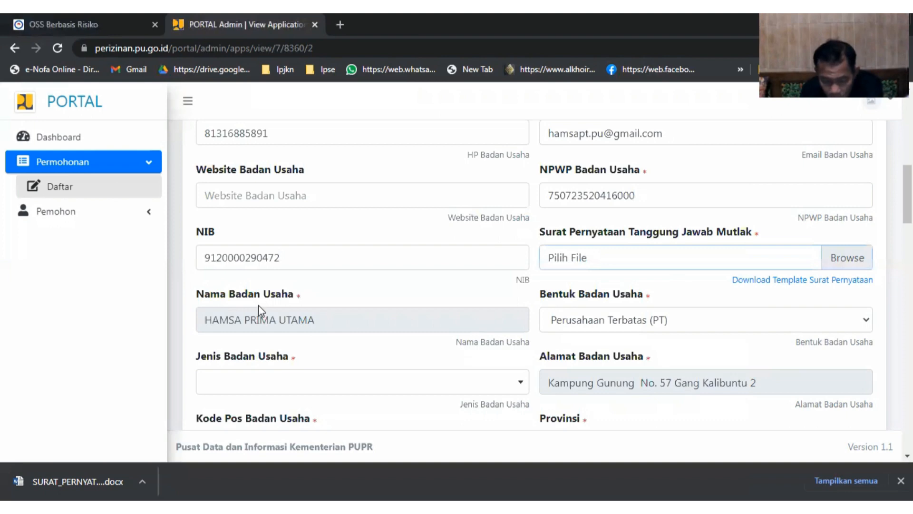
Set Jenis Badan Usaha in the second section of Informasi Badan Usaha to BUJK Nasional
{"action": "scroll", "coordinate": [592, 312], "scroll_direction": "down", "scroll_amount": 3}
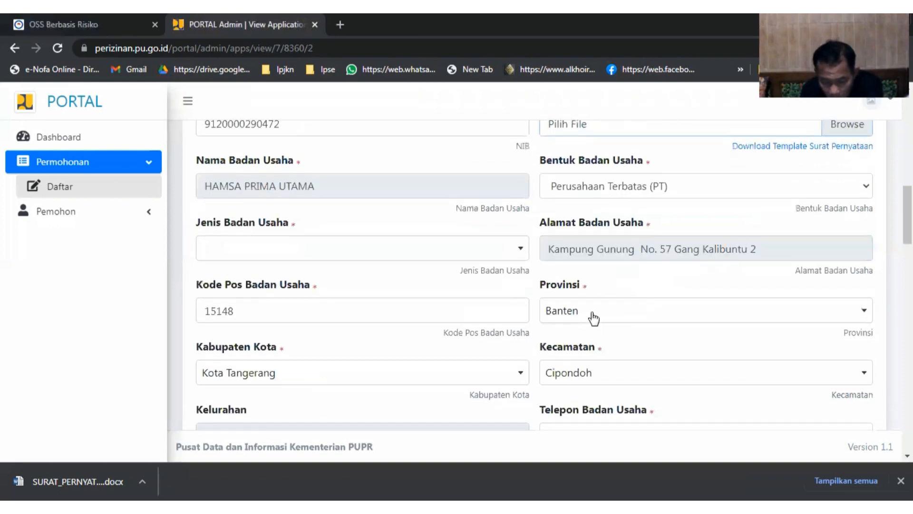
{"action": "scroll", "coordinate": [595, 301], "scroll_direction": "down", "scroll_amount": 2}
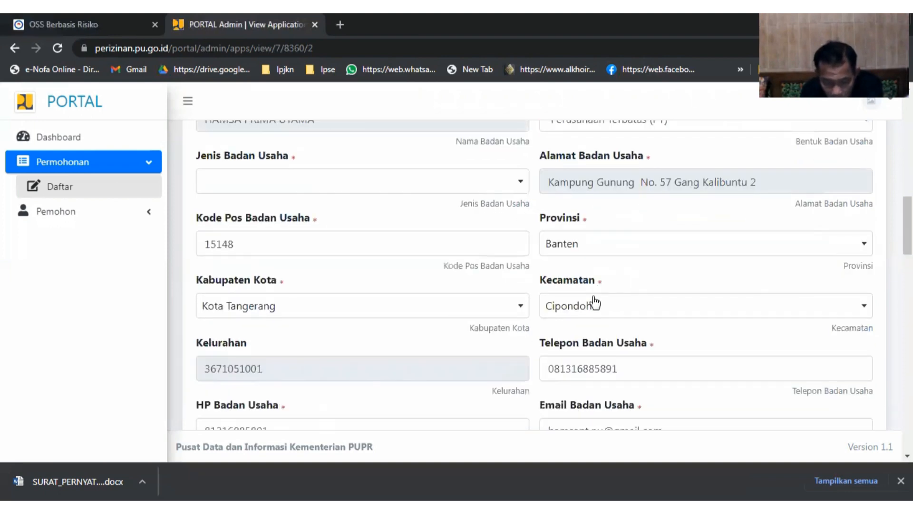
{"action": "scroll", "coordinate": [594, 302], "scroll_direction": "up", "scroll_amount": 2}
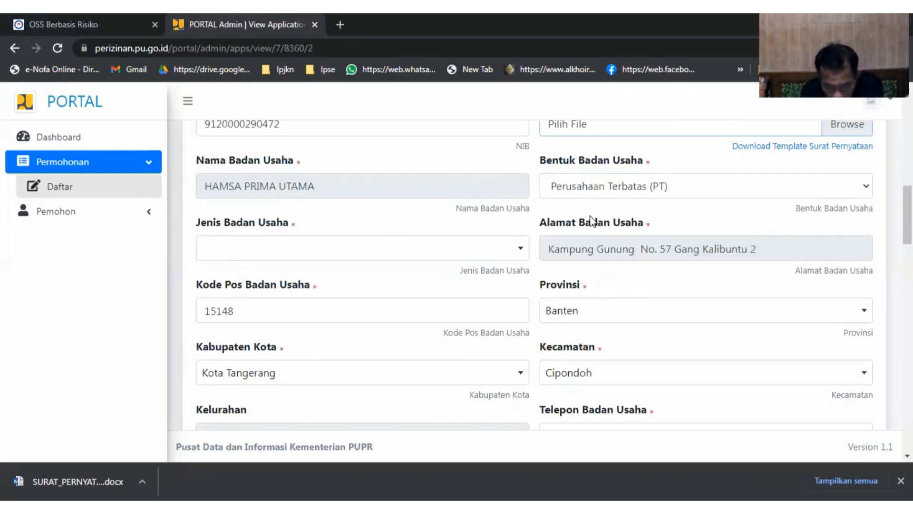
{"action": "left_click", "coordinate": [295, 251]}
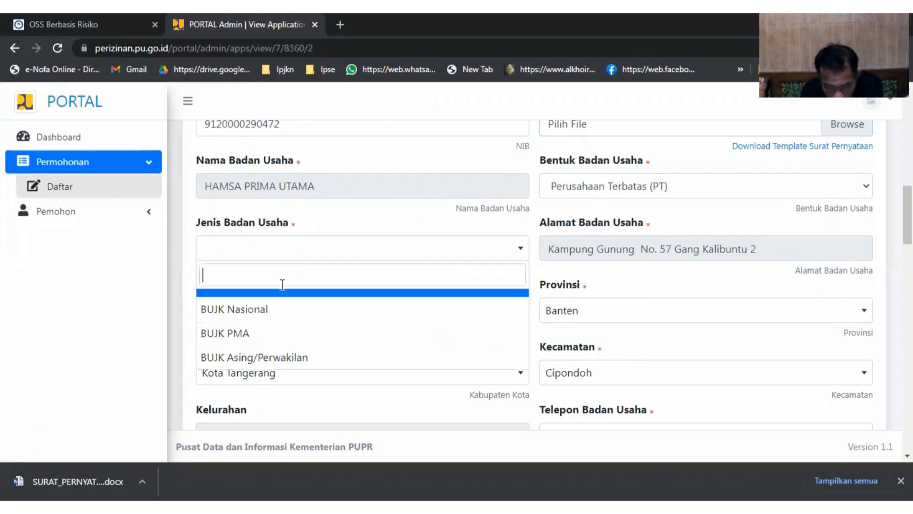
{"action": "left_click", "coordinate": [239, 314]}
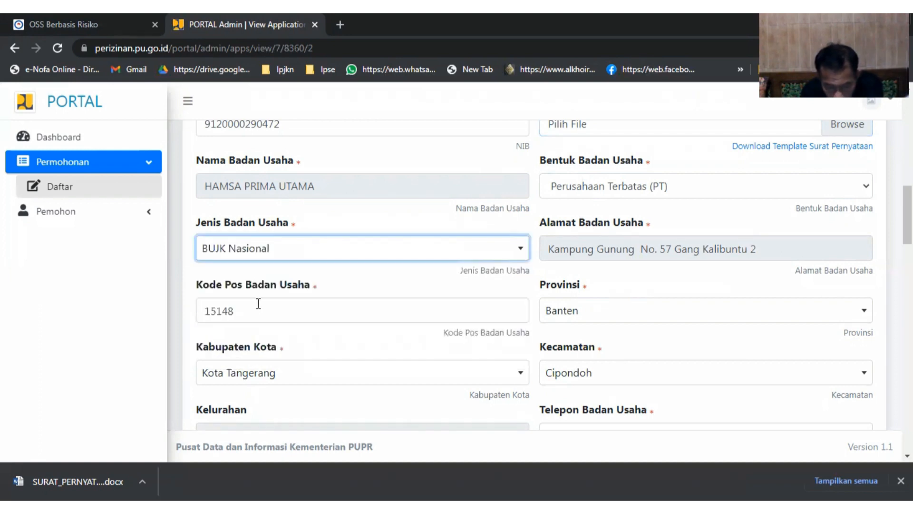
Look through the remaining repeated company sections to the end of the form and proceed to the Informasi Akte page
{"action": "scroll", "coordinate": [260, 301], "scroll_direction": "down", "scroll_amount": 5}
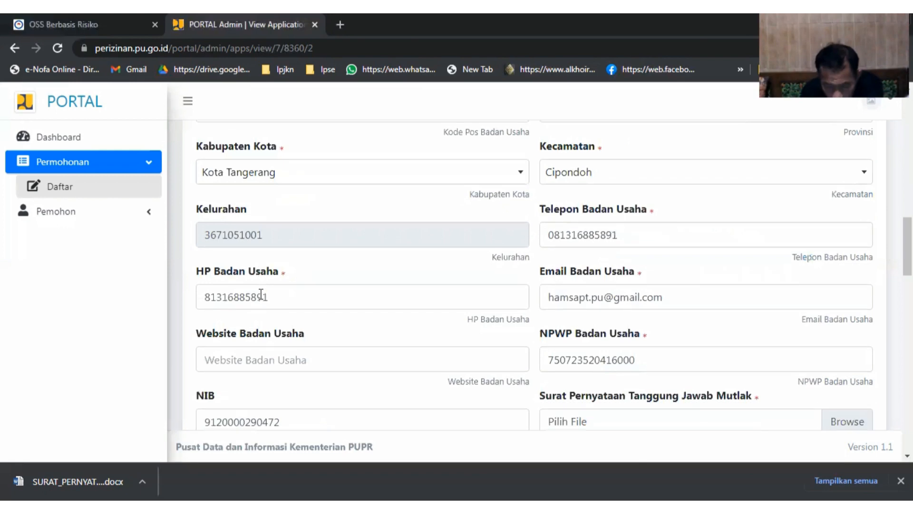
{"action": "scroll", "coordinate": [261, 289], "scroll_direction": "down", "scroll_amount": 1}
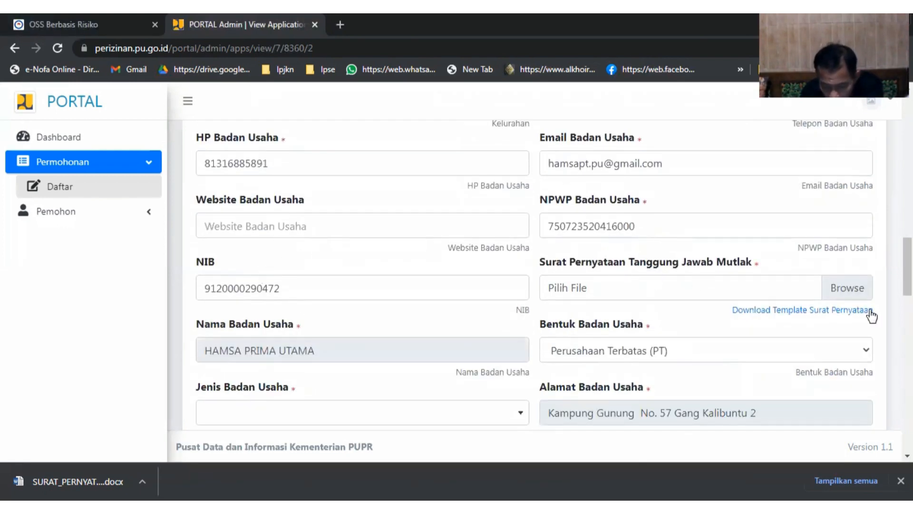
{"action": "scroll", "coordinate": [817, 314], "scroll_direction": "down", "scroll_amount": 1}
{"action": "scroll", "coordinate": [814, 308], "scroll_direction": "down", "scroll_amount": 5}
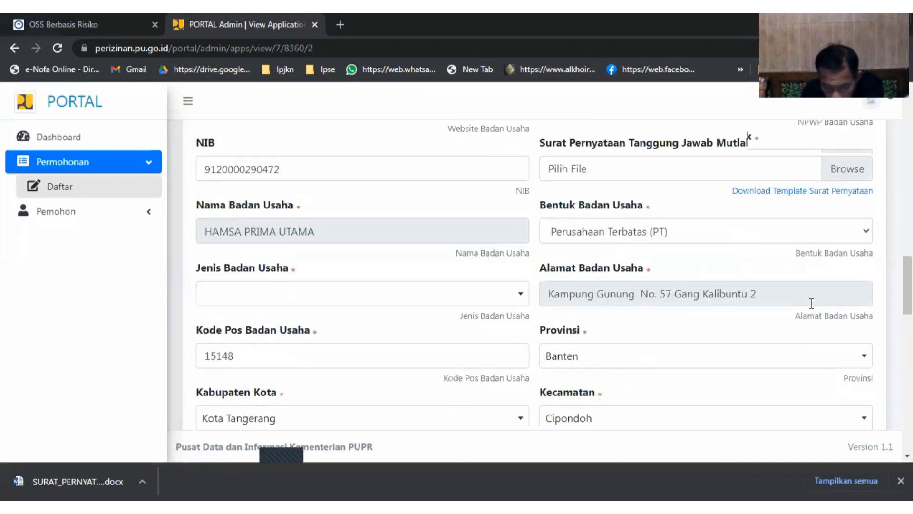
{"action": "scroll", "coordinate": [791, 278], "scroll_direction": "down", "scroll_amount": 1}
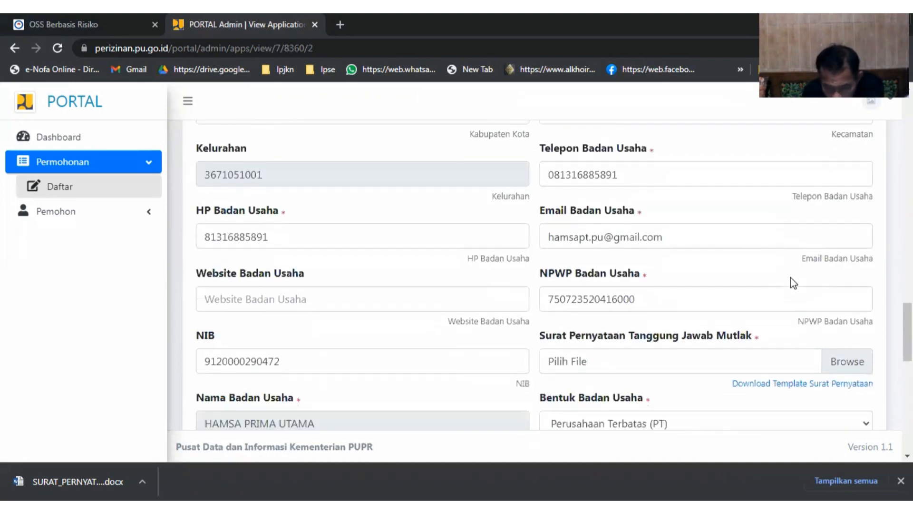
{"action": "scroll", "coordinate": [785, 262], "scroll_direction": "down", "scroll_amount": 3}
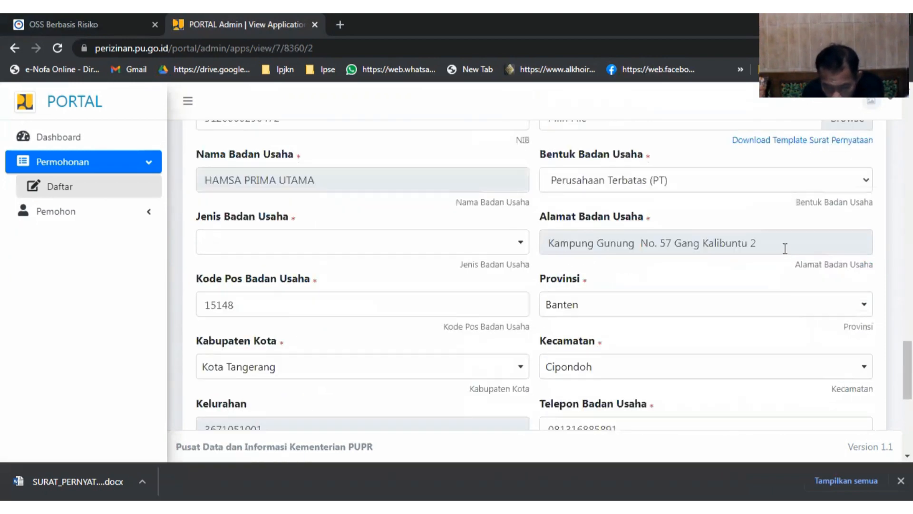
{"action": "scroll", "coordinate": [785, 247], "scroll_direction": "down", "scroll_amount": 5}
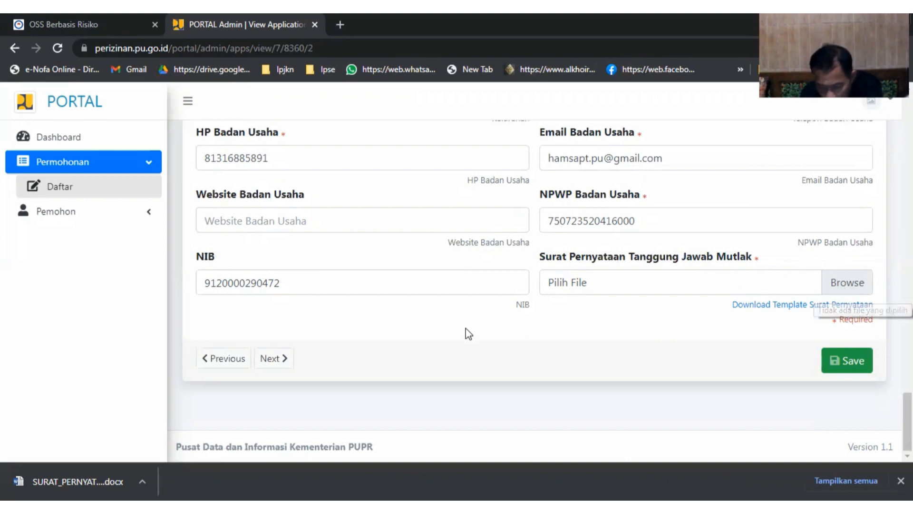
{"action": "left_click", "coordinate": [275, 360]}
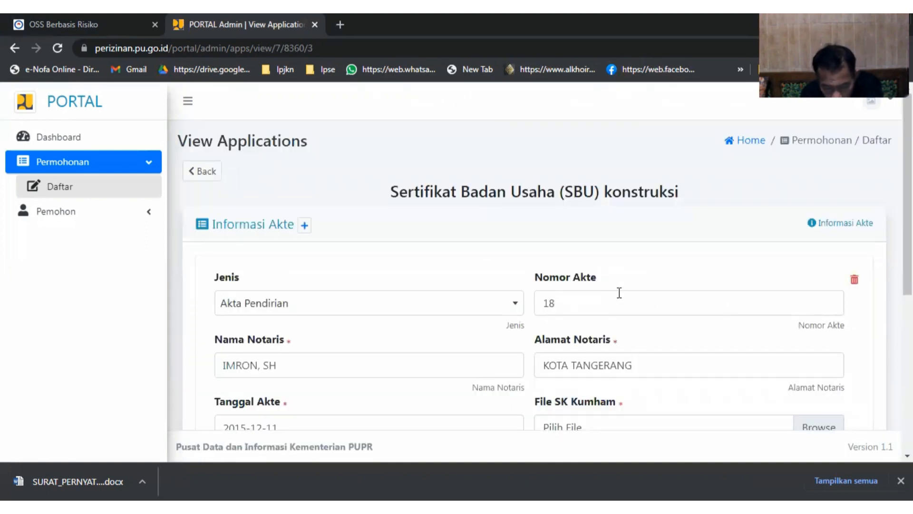
Look through the deed details on the Informasi Akte page, open the file selection for File SK Kumham and cancel it
{"action": "scroll", "coordinate": [619, 292], "scroll_direction": "down", "scroll_amount": 1}
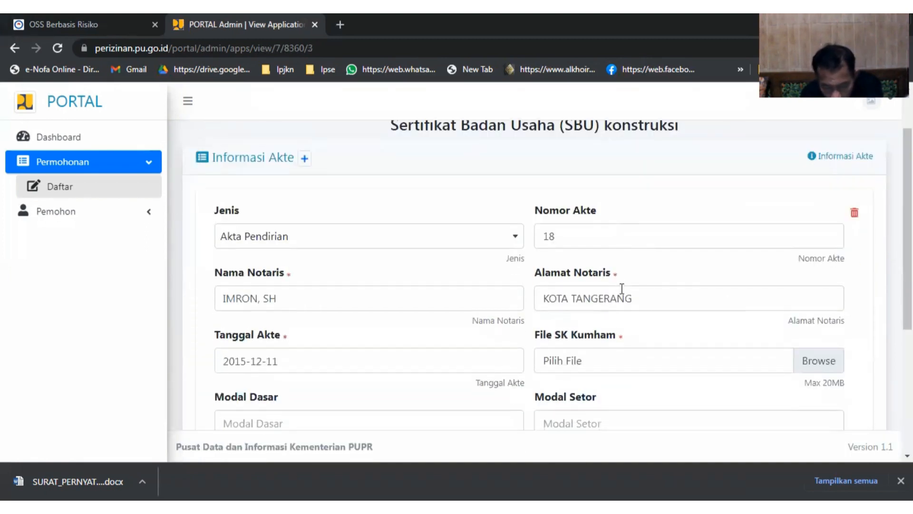
{"action": "scroll", "coordinate": [625, 285], "scroll_direction": "down", "scroll_amount": 1}
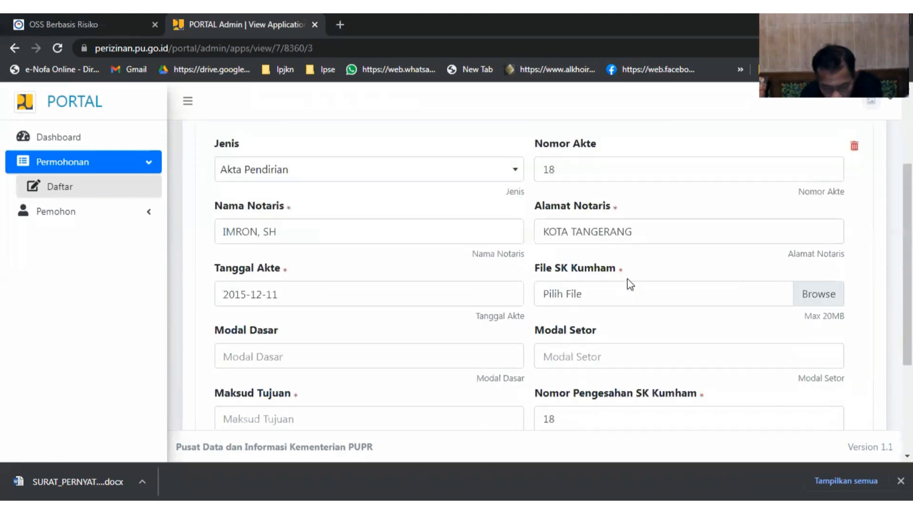
{"action": "scroll", "coordinate": [627, 279], "scroll_direction": "up", "scroll_amount": 2}
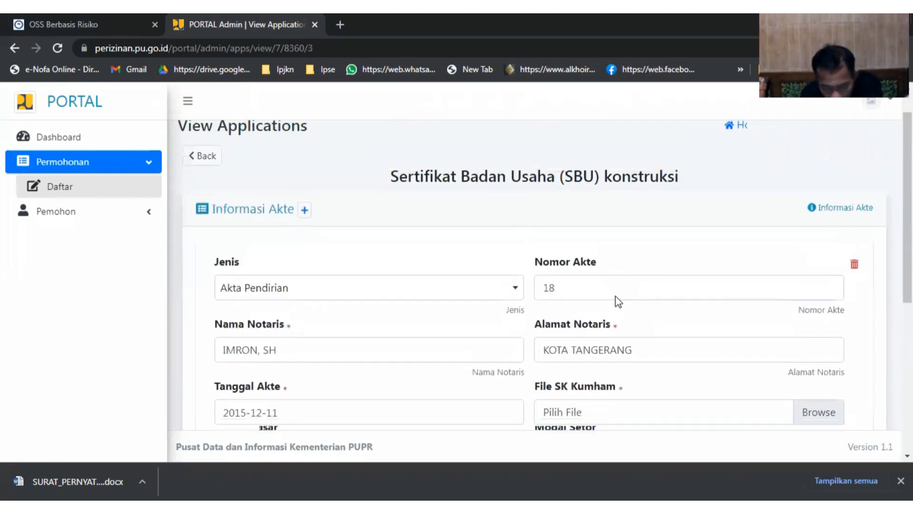
{"action": "scroll", "coordinate": [618, 302], "scroll_direction": "down", "scroll_amount": 2}
{"action": "scroll", "coordinate": [618, 300], "scroll_direction": "down", "scroll_amount": 1}
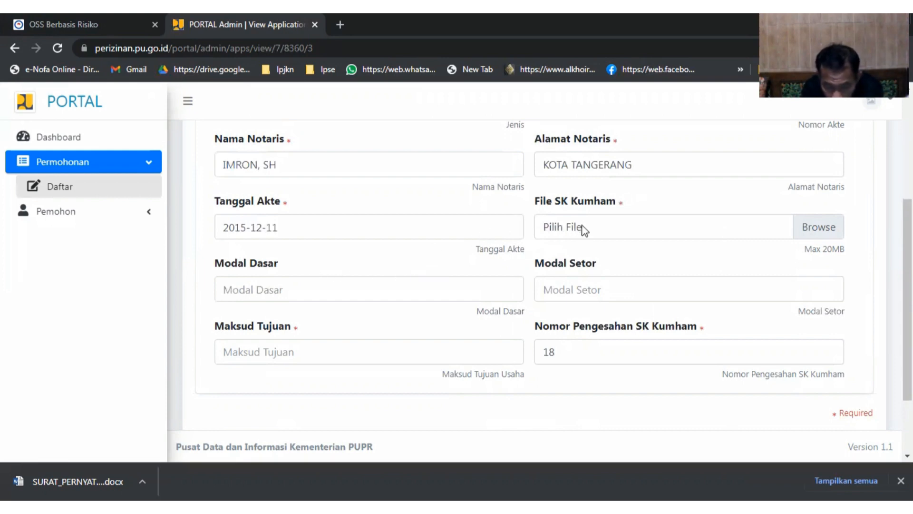
{"action": "left_click", "coordinate": [251, 286]}
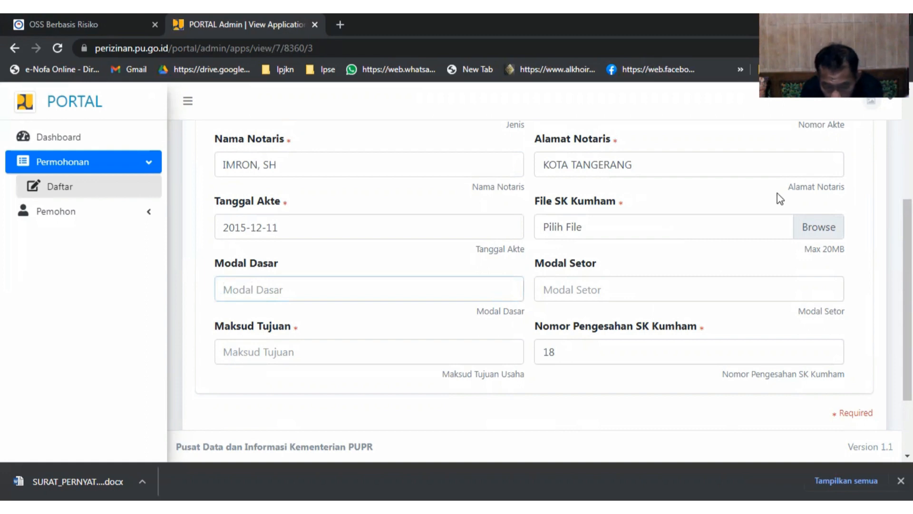
{"action": "left_click", "coordinate": [831, 232]}
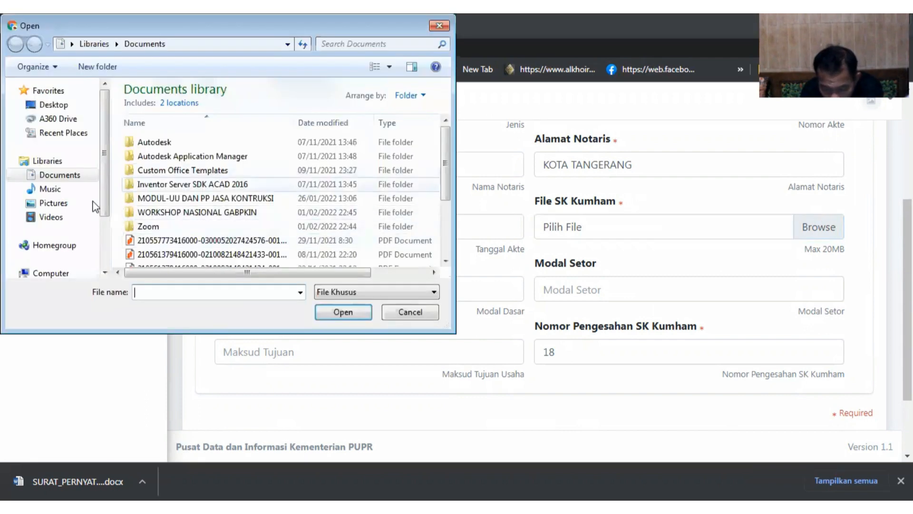
{"action": "left_click", "coordinate": [421, 316]}
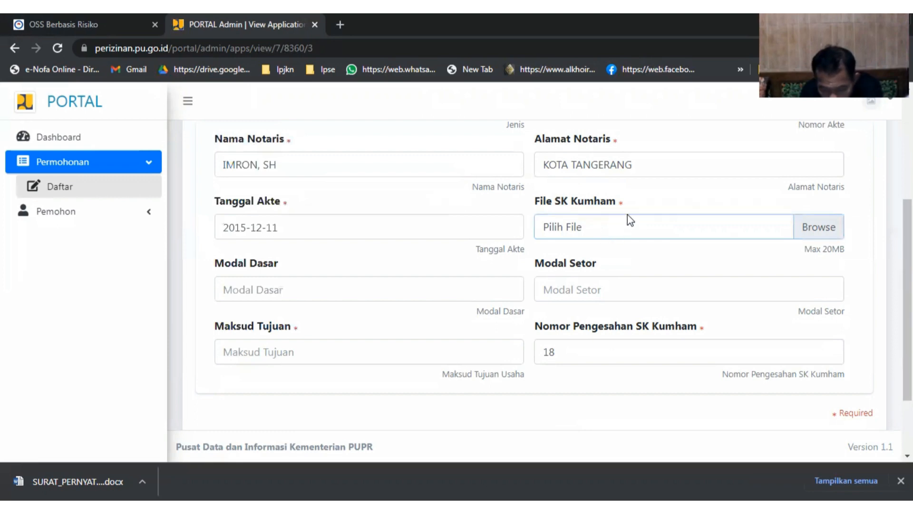
Go over the Modal Dasar, Modal Setor and Maksud Tujuan fields and proceed to the Informasi Pemegang Saham page
{"action": "scroll", "coordinate": [648, 193], "scroll_direction": "down", "scroll_amount": 2}
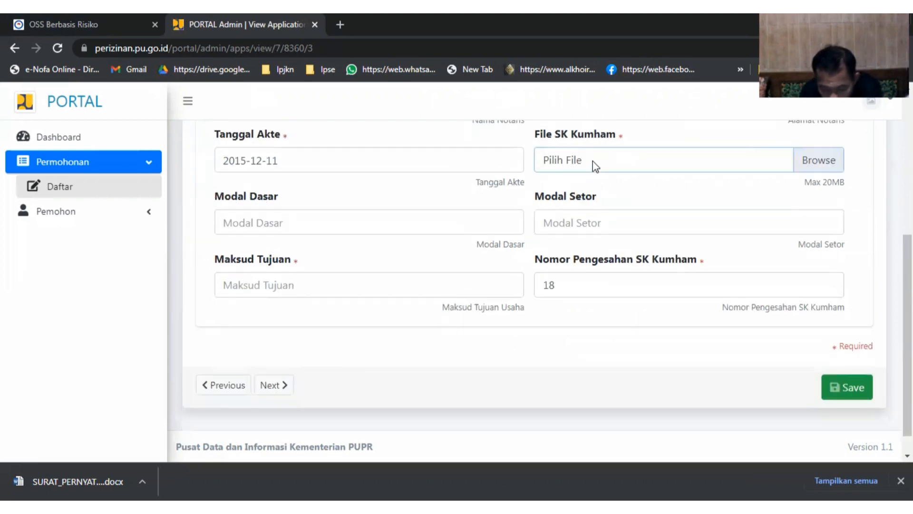
{"action": "left_click", "coordinate": [262, 223]}
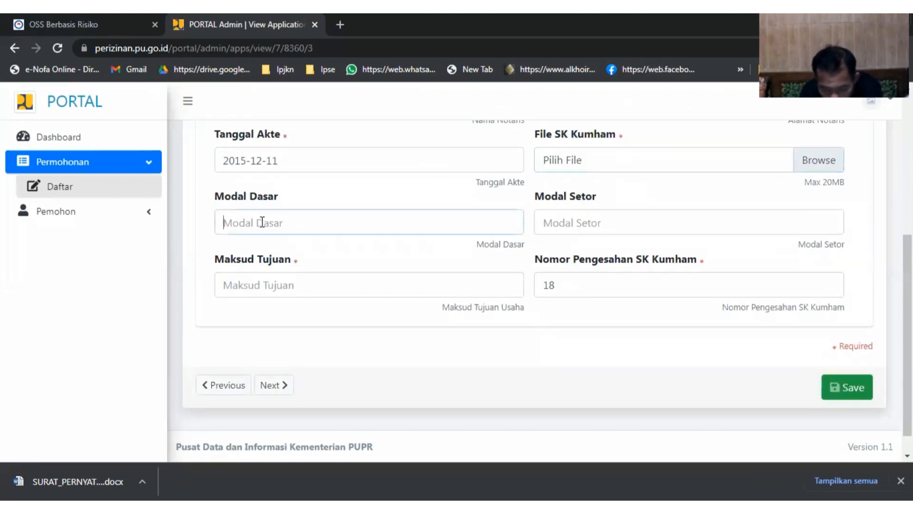
{"action": "left_click", "coordinate": [579, 220]}
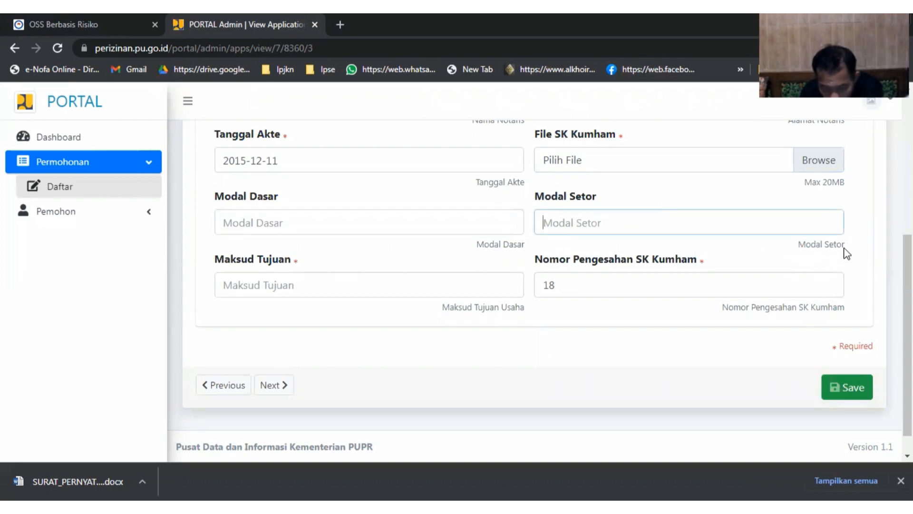
{"action": "left_click", "coordinate": [362, 218]}
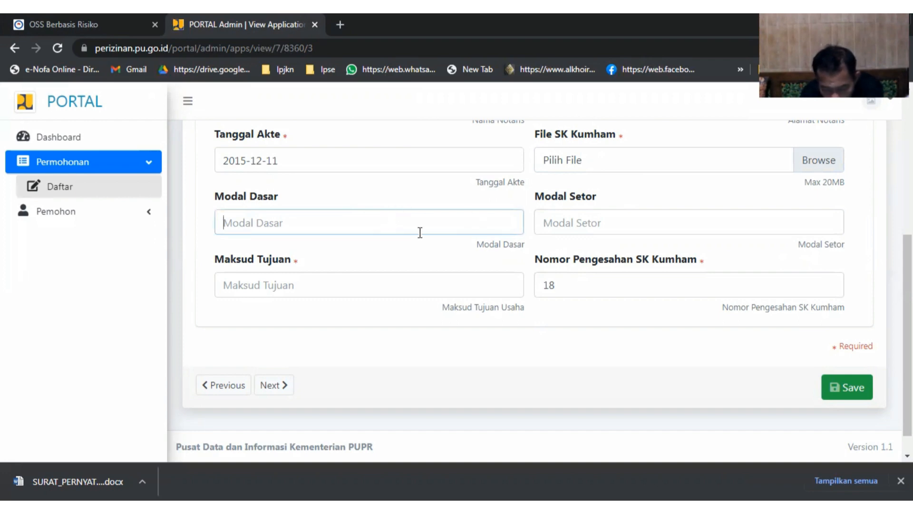
{"action": "left_click", "coordinate": [366, 280]}
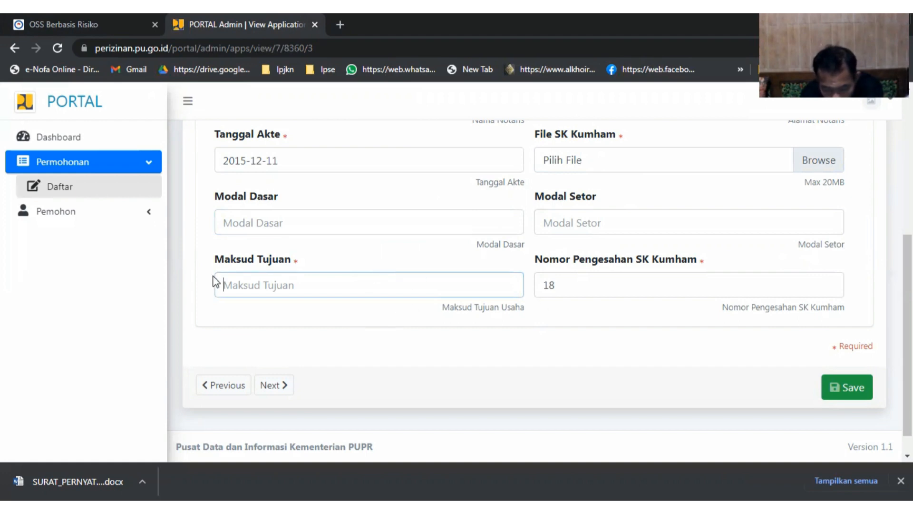
{"action": "scroll", "coordinate": [229, 266], "scroll_direction": "down", "scroll_amount": 1}
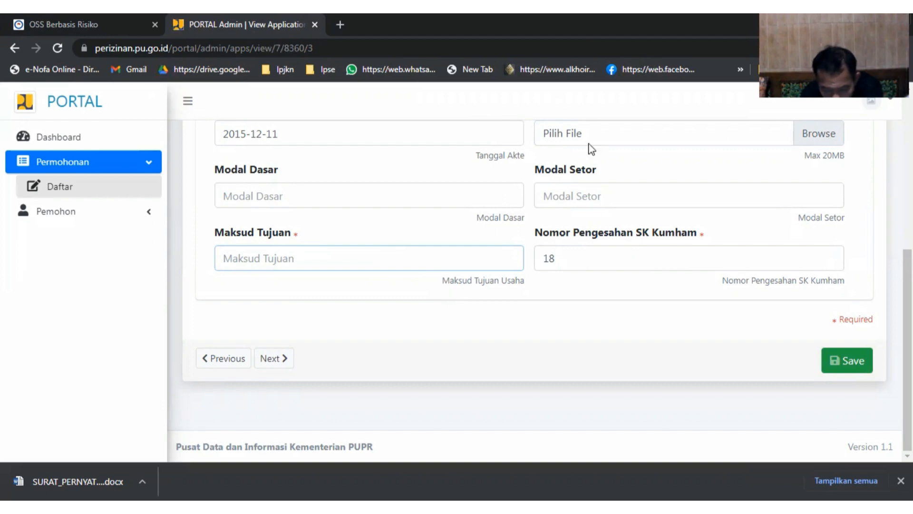
{"action": "left_click", "coordinate": [275, 362]}
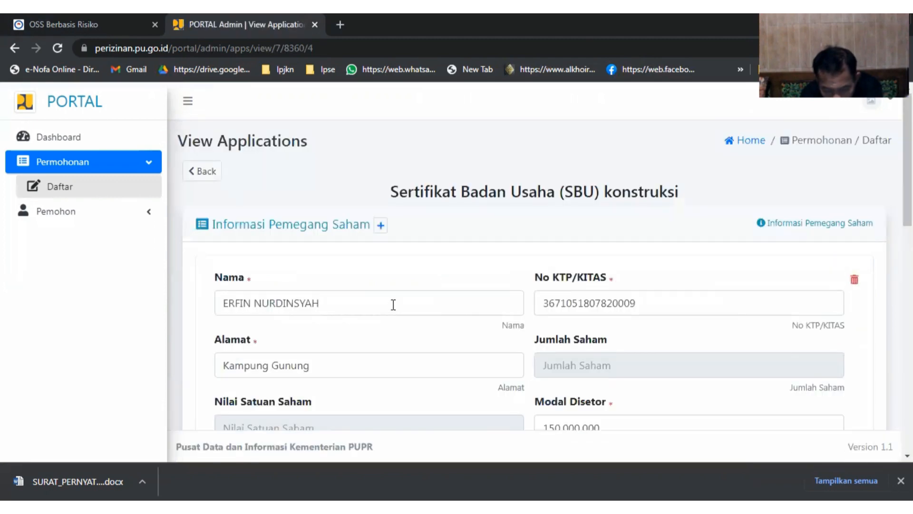
Review both shareholder entries to the end of the form and proceed to the Informasi Pengurus Perusahaan page
{"action": "scroll", "coordinate": [398, 297], "scroll_direction": "down", "scroll_amount": 1}
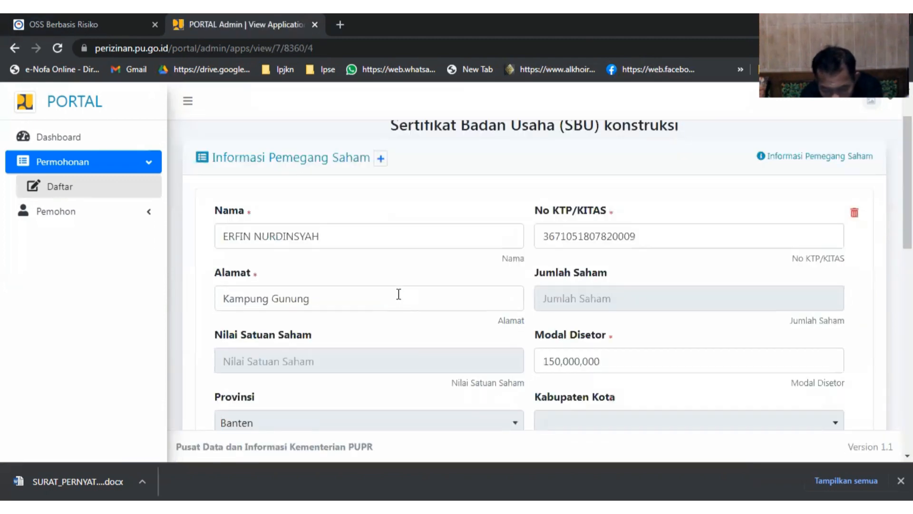
{"action": "scroll", "coordinate": [399, 294], "scroll_direction": "down", "scroll_amount": 1}
{"action": "scroll", "coordinate": [400, 291], "scroll_direction": "up", "scroll_amount": 1}
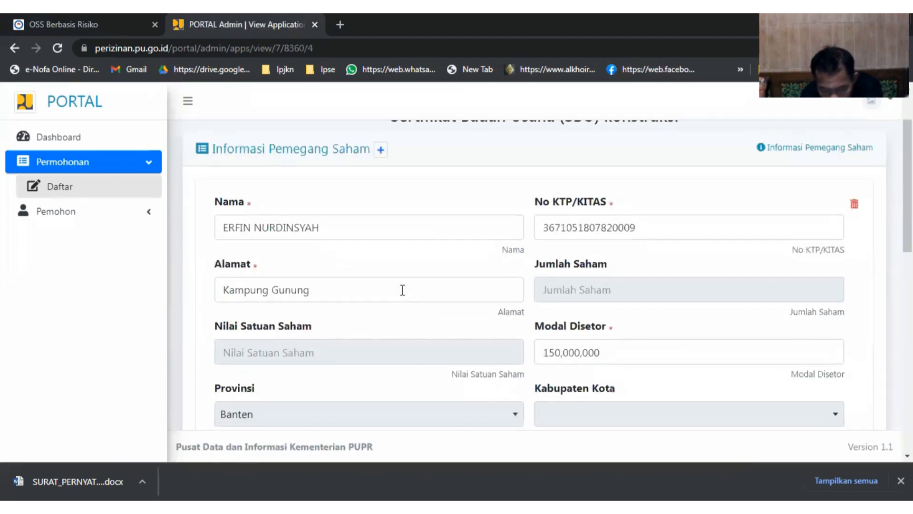
{"action": "scroll", "coordinate": [403, 290], "scroll_direction": "down", "scroll_amount": 3}
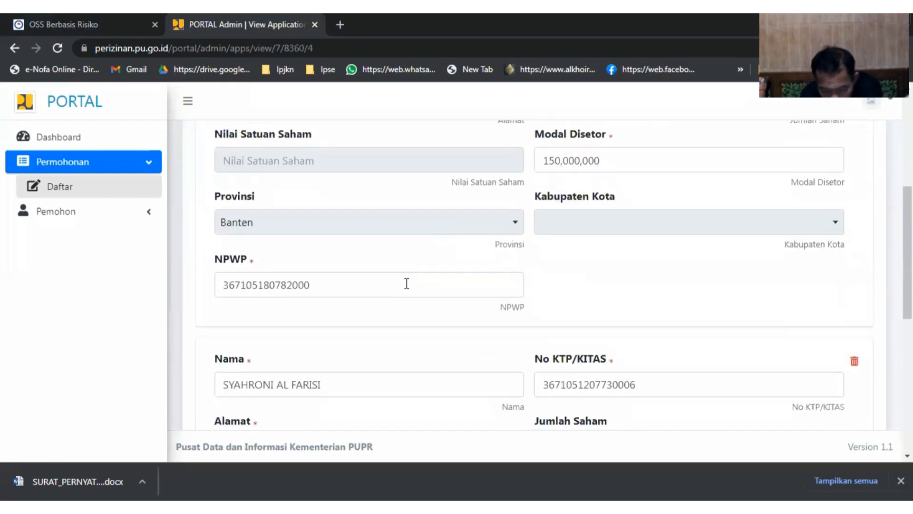
{"action": "scroll", "coordinate": [407, 284], "scroll_direction": "down", "scroll_amount": 1}
{"action": "scroll", "coordinate": [410, 275], "scroll_direction": "down", "scroll_amount": 2}
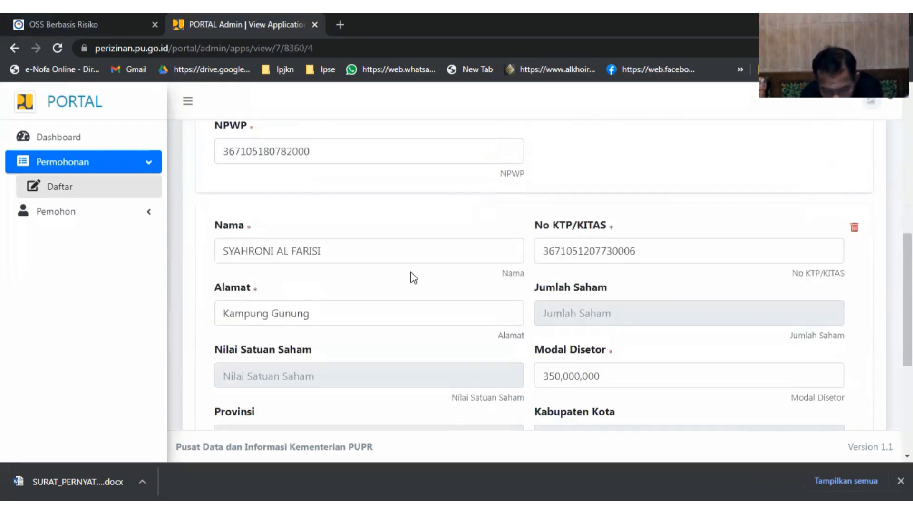
{"action": "scroll", "coordinate": [414, 271], "scroll_direction": "down", "scroll_amount": 1}
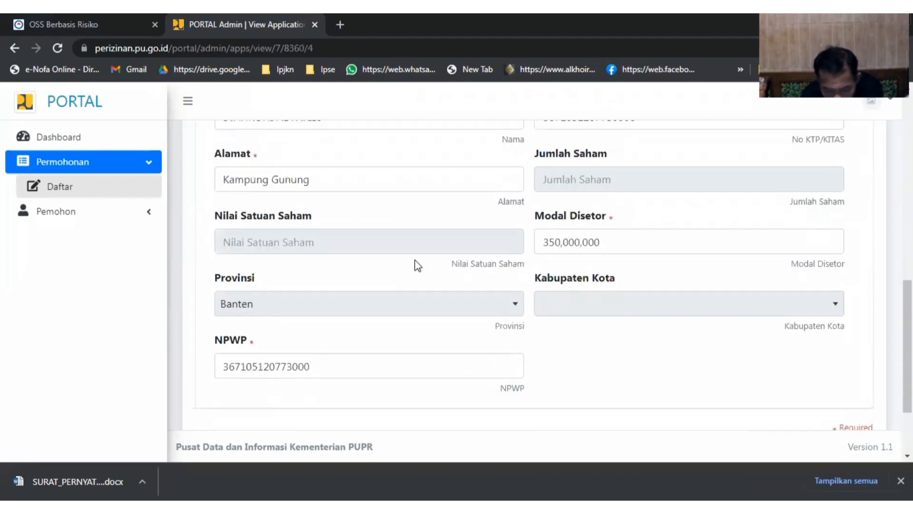
{"action": "scroll", "coordinate": [415, 260], "scroll_direction": "down", "scroll_amount": 2}
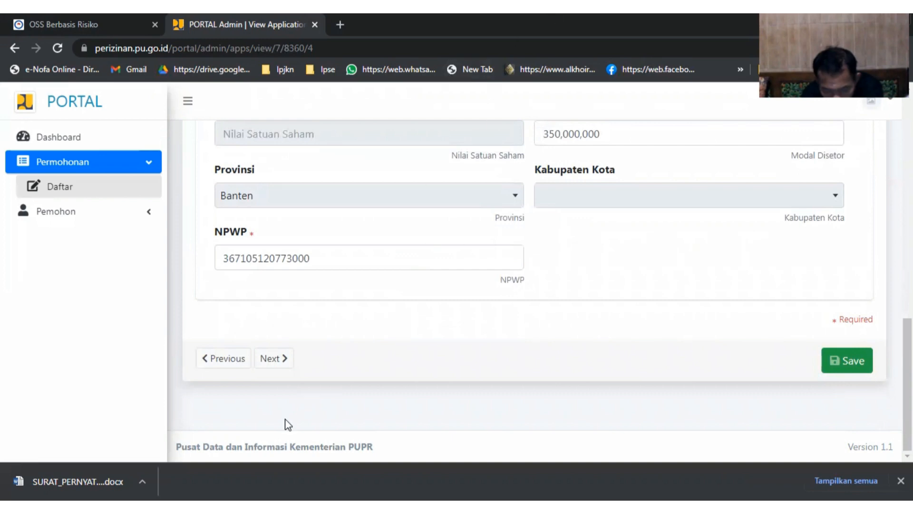
{"action": "left_click", "coordinate": [280, 367]}
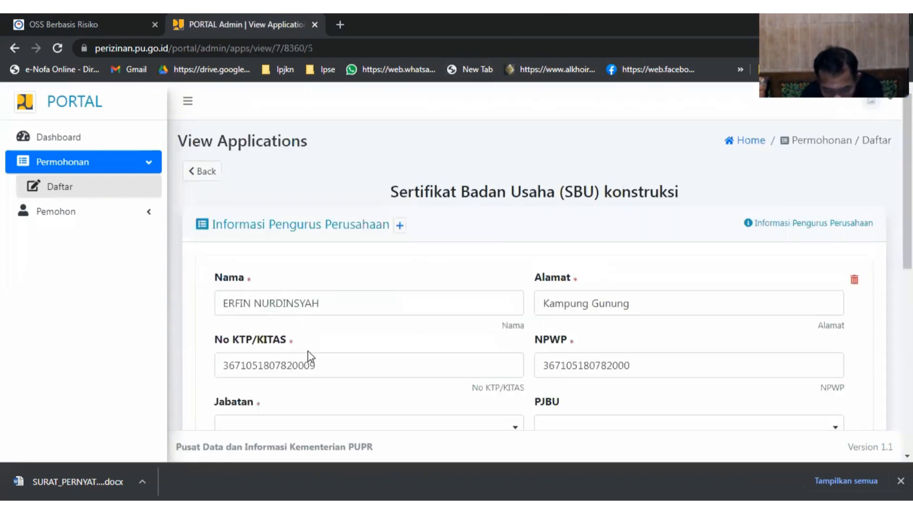
Set Jabatan for the first company officer to Komisaris
{"action": "scroll", "coordinate": [310, 347], "scroll_direction": "down", "scroll_amount": 1}
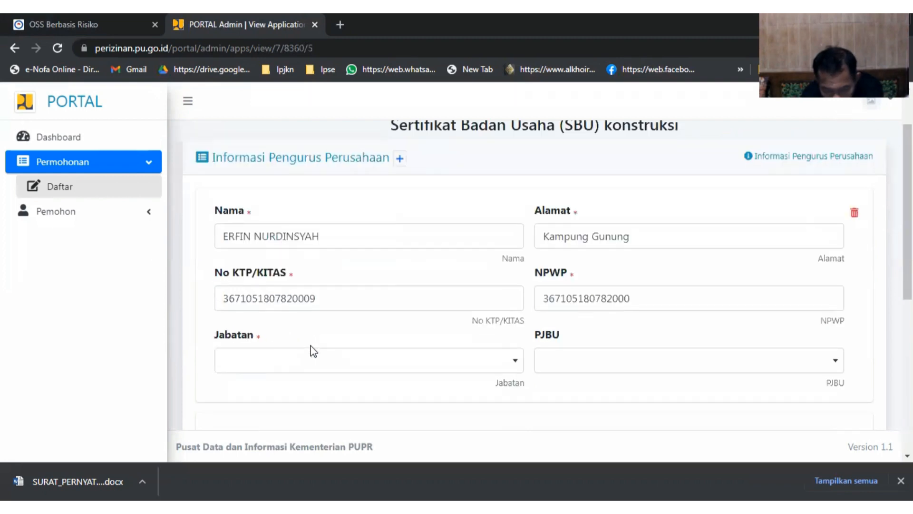
{"action": "scroll", "coordinate": [310, 347], "scroll_direction": "down", "scroll_amount": 1}
{"action": "scroll", "coordinate": [310, 346], "scroll_direction": "down", "scroll_amount": 1}
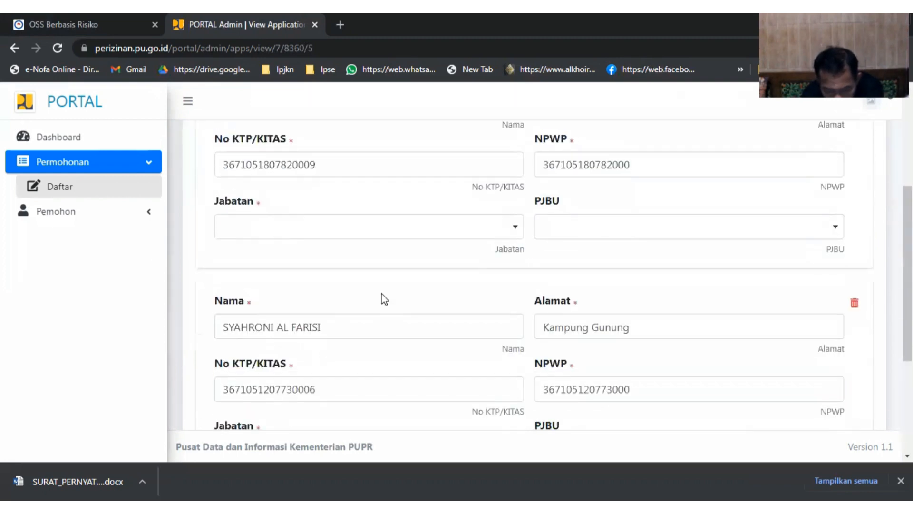
{"action": "scroll", "coordinate": [395, 246], "scroll_direction": "up", "scroll_amount": 2}
{"action": "scroll", "coordinate": [393, 242], "scroll_direction": "down", "scroll_amount": 1}
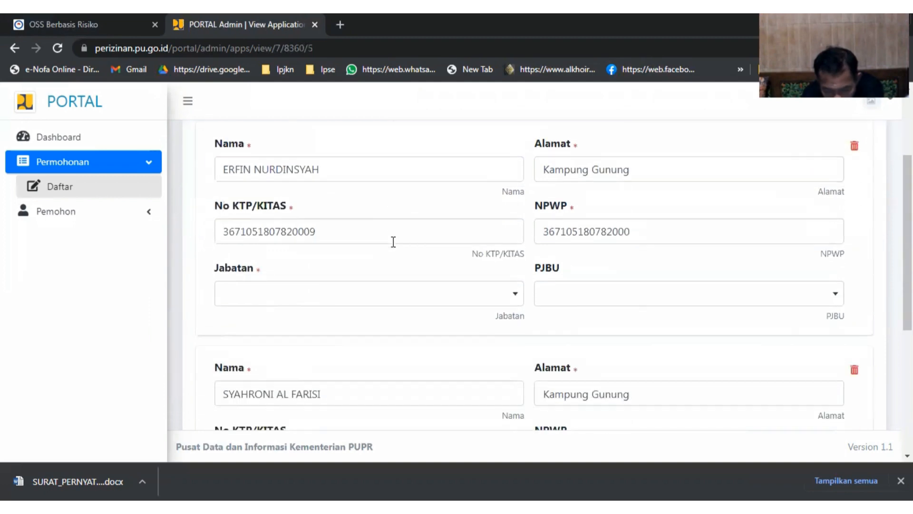
{"action": "left_click", "coordinate": [405, 296]}
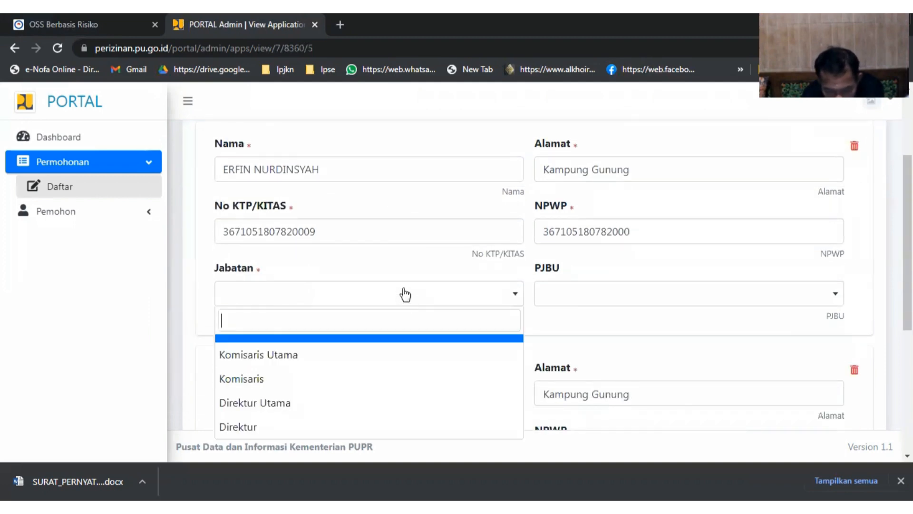
{"action": "left_click", "coordinate": [287, 378]}
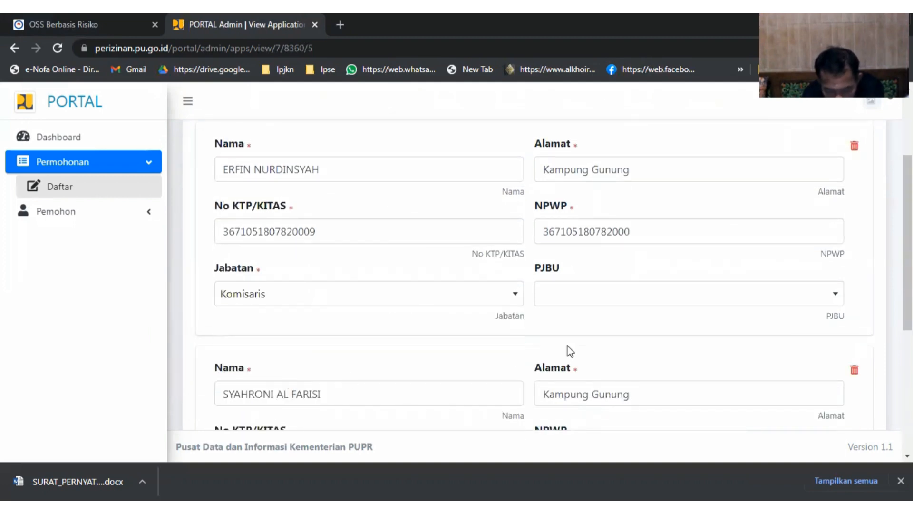
Try to choose a PJBU value for the first company officer, including searching its options for "-"
{"action": "left_click", "coordinate": [604, 300]}
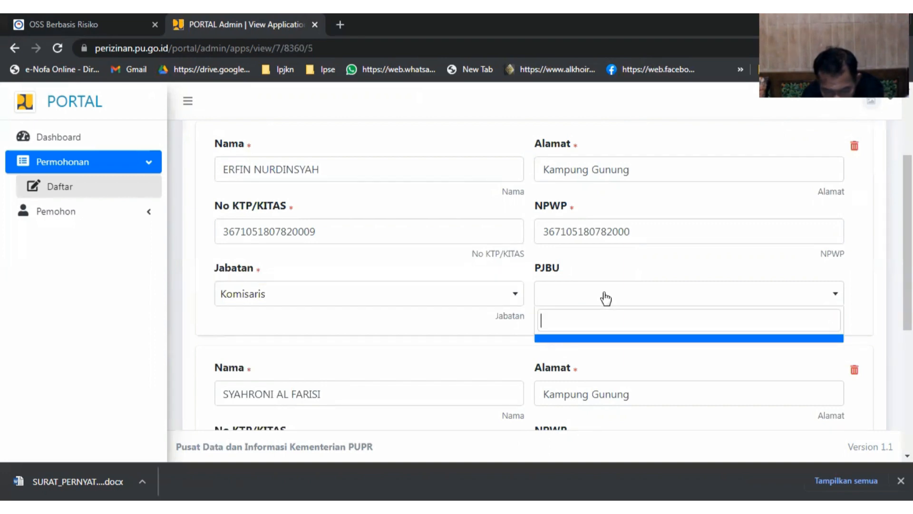
{"action": "left_click", "coordinate": [605, 299]}
{"action": "scroll", "coordinate": [604, 295], "scroll_direction": "up", "scroll_amount": 3}
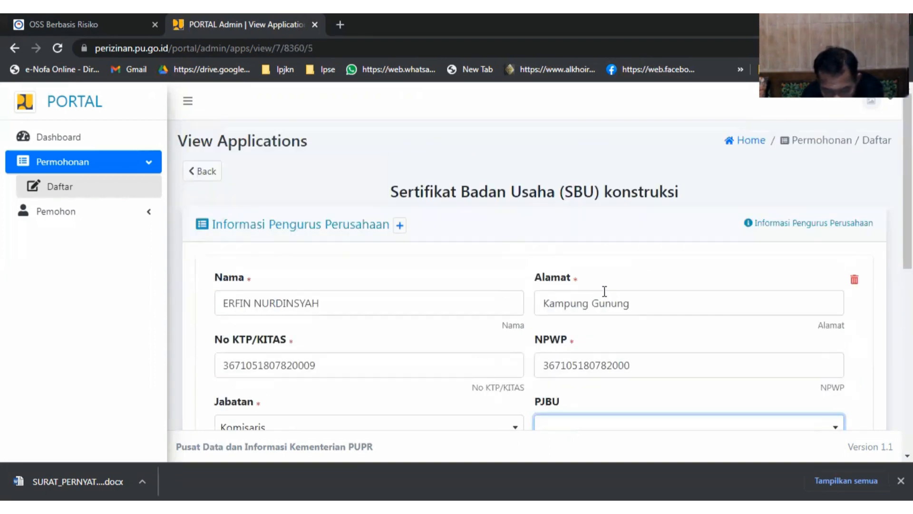
{"action": "scroll", "coordinate": [604, 292], "scroll_direction": "down", "scroll_amount": 3}
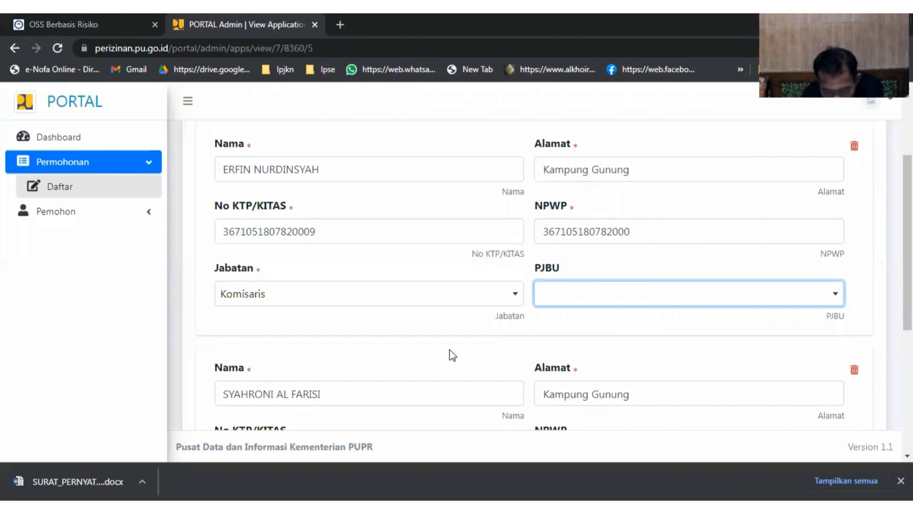
{"action": "scroll", "coordinate": [409, 364], "scroll_direction": "down", "scroll_amount": 2}
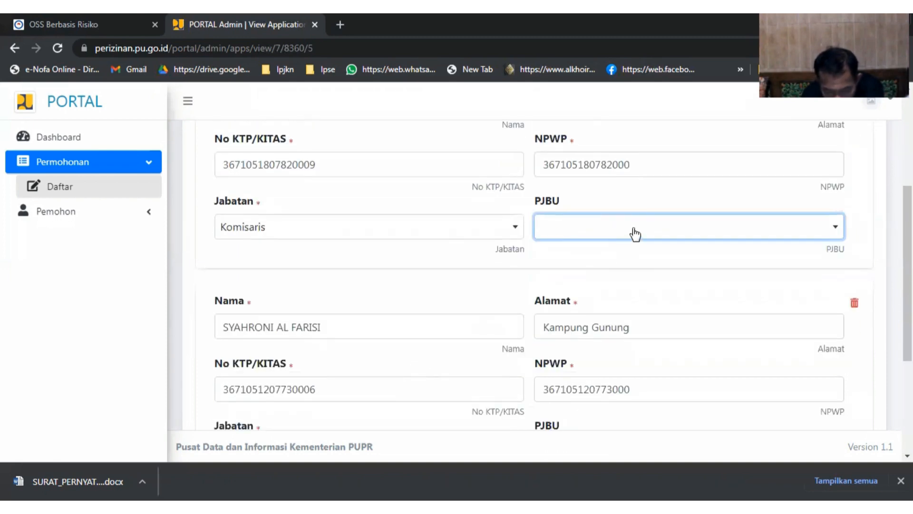
{"action": "left_click", "coordinate": [838, 229]}
{"action": "left_click", "coordinate": [838, 223]}
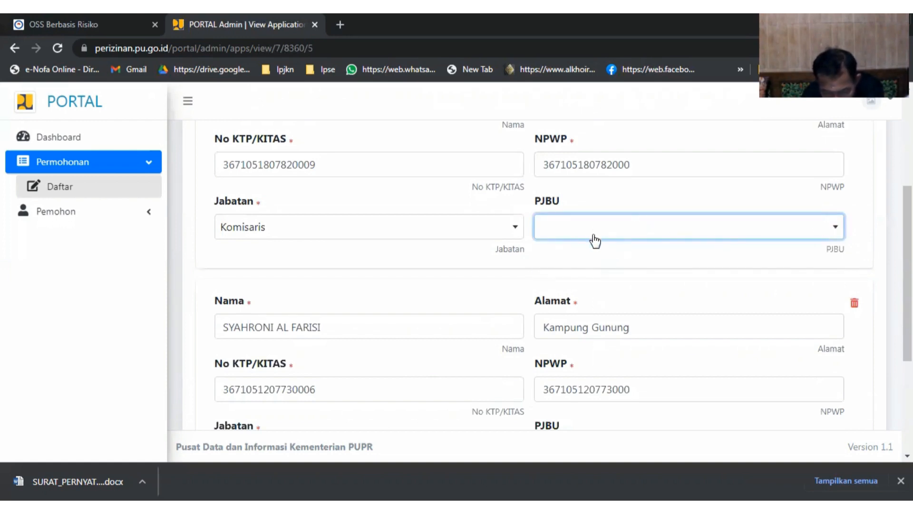
{"action": "scroll", "coordinate": [592, 233], "scroll_direction": "down", "scroll_amount": 2}
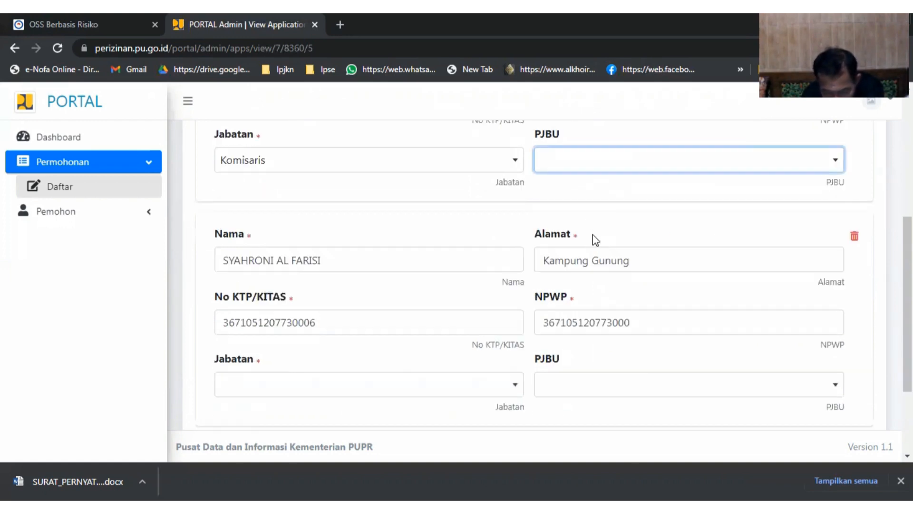
{"action": "left_click", "coordinate": [569, 160]}
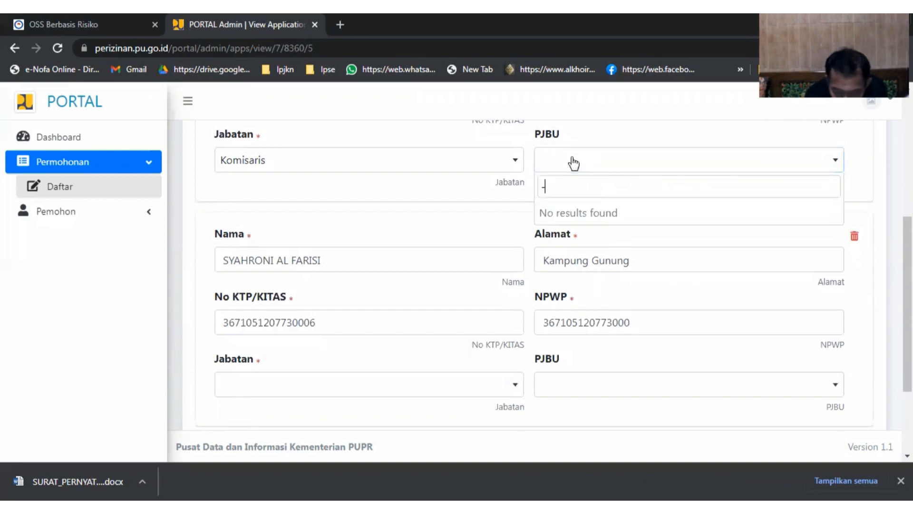
{"action": "left_click", "coordinate": [491, 236]}
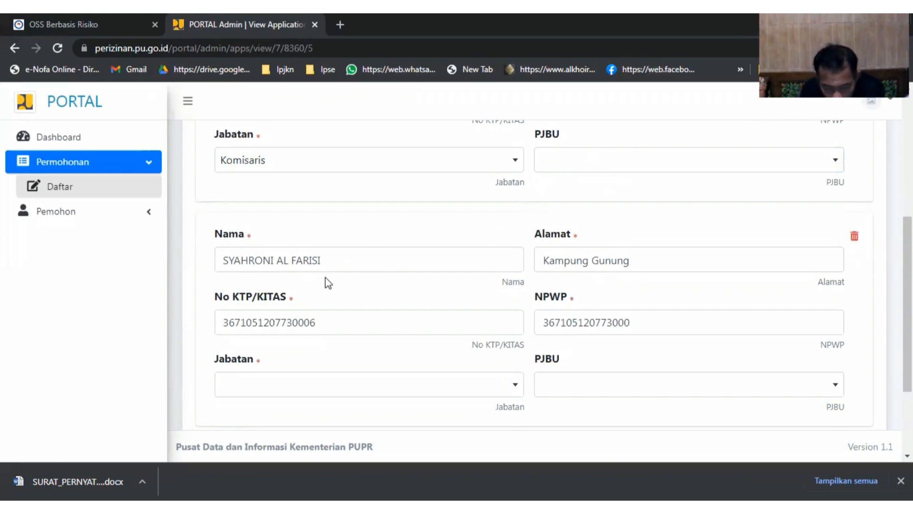
Set the second company officer's Jabatan to Direktur and PJBU to Ya, and proceed to the Informasi Neraca page
{"action": "scroll", "coordinate": [328, 282], "scroll_direction": "down", "scroll_amount": 2}
{"action": "left_click", "coordinate": [358, 322]}
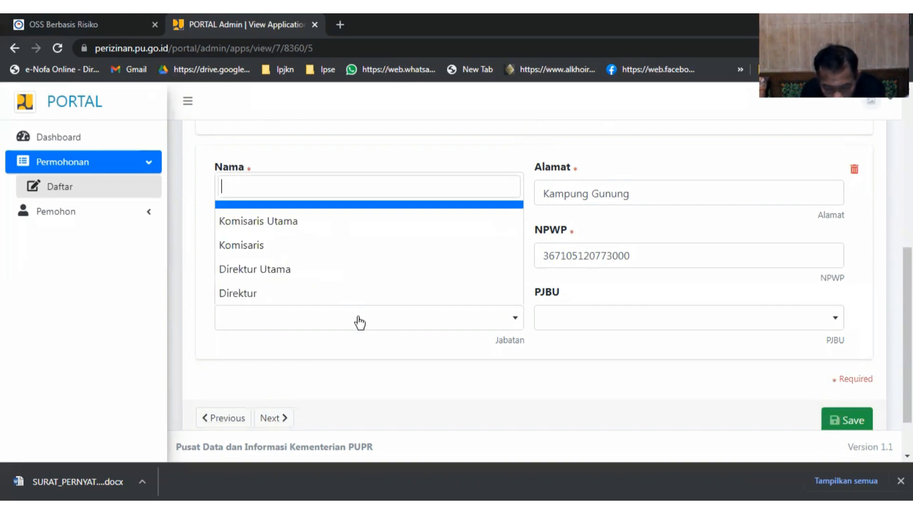
{"action": "left_click", "coordinate": [266, 292]}
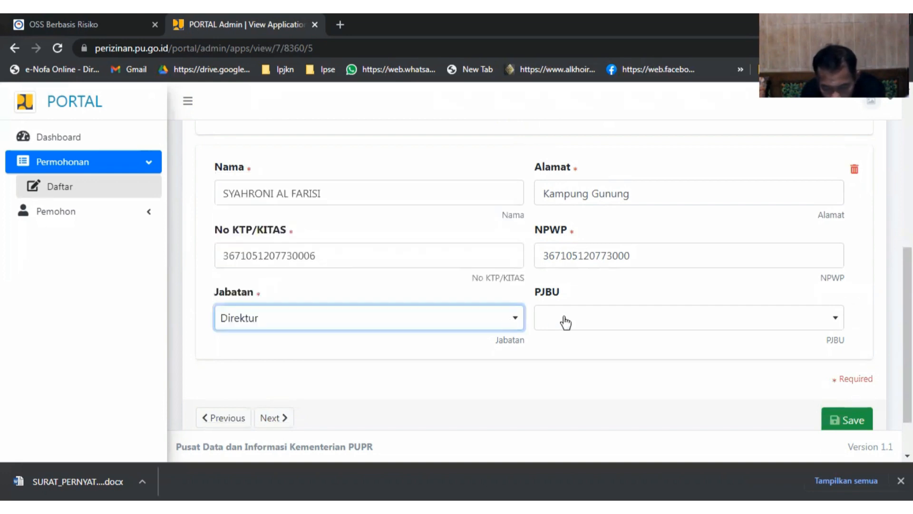
{"action": "left_click", "coordinate": [677, 325]}
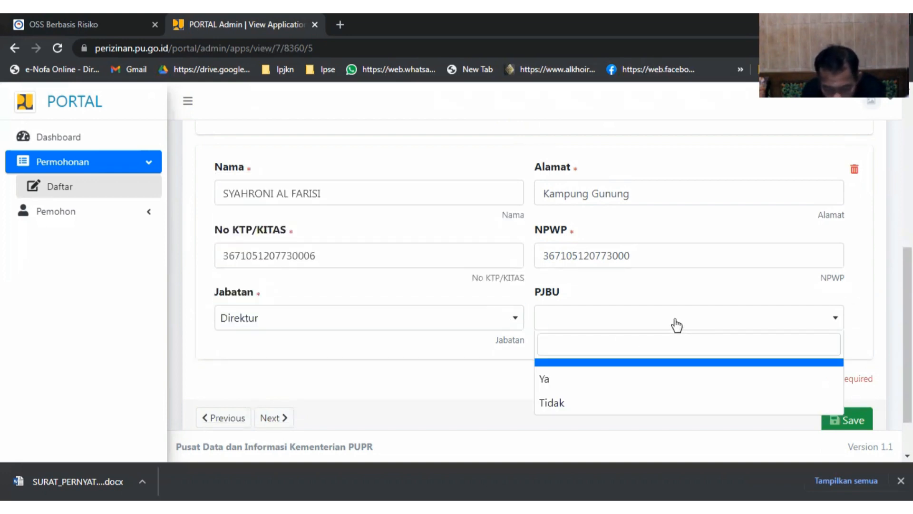
{"action": "left_click", "coordinate": [566, 377]}
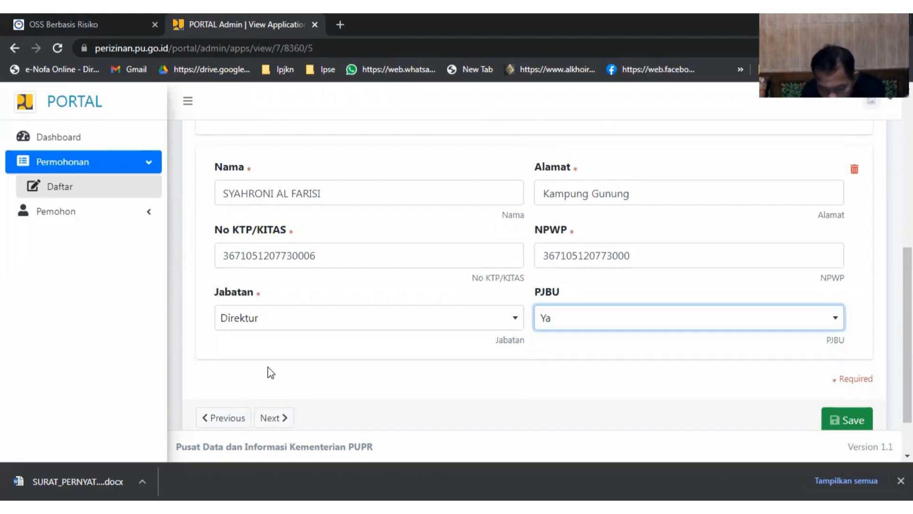
{"action": "scroll", "coordinate": [275, 352], "scroll_direction": "down", "scroll_amount": 2}
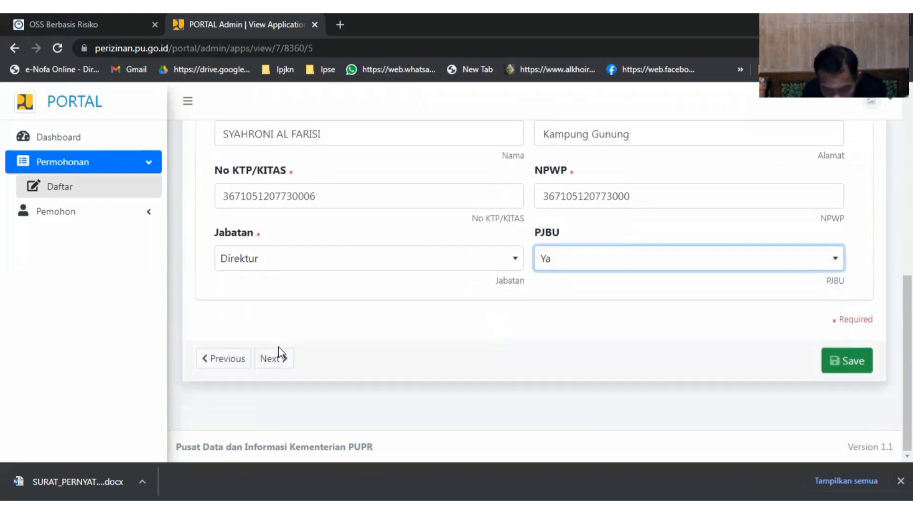
{"action": "left_click", "coordinate": [284, 360]}
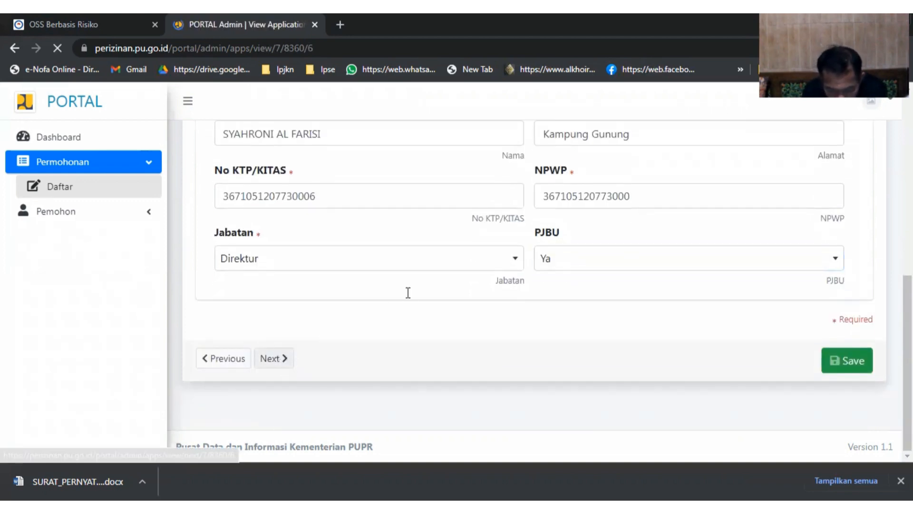
Examine the Informasi Neraca form, from Tahun and the asset, liability and equity fields to the Neraca file upload
{"action": "scroll", "coordinate": [410, 291], "scroll_direction": "down", "scroll_amount": 6}
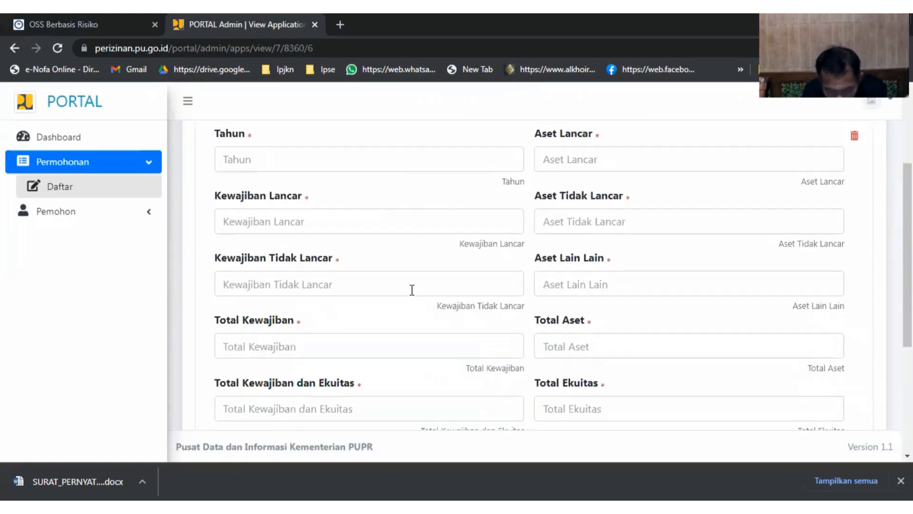
{"action": "scroll", "coordinate": [414, 290], "scroll_direction": "down", "scroll_amount": 2}
{"action": "scroll", "coordinate": [415, 285], "scroll_direction": "up", "scroll_amount": 7}
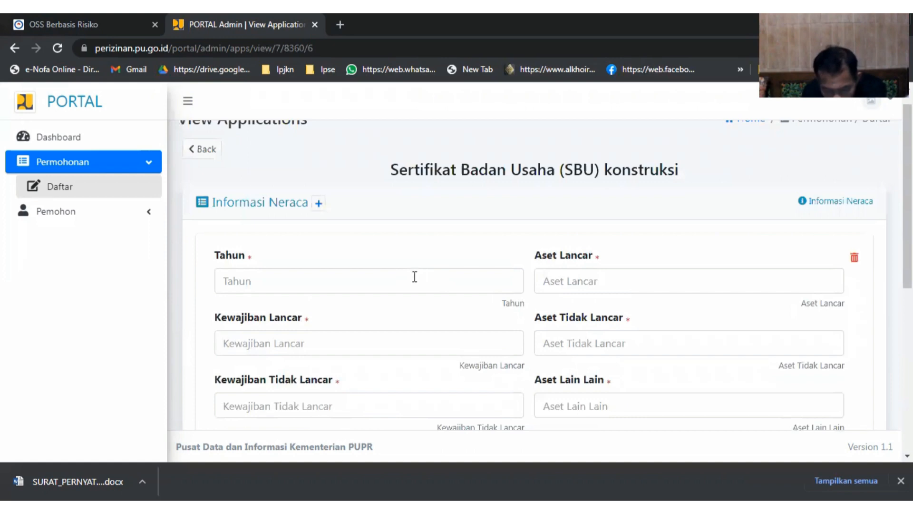
{"action": "left_click", "coordinate": [376, 286]}
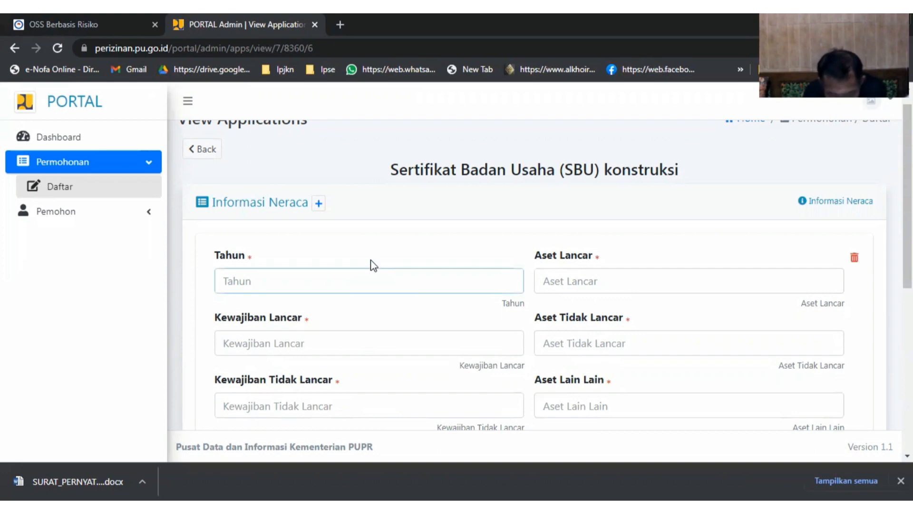
{"action": "scroll", "coordinate": [373, 266], "scroll_direction": "down", "scroll_amount": 1}
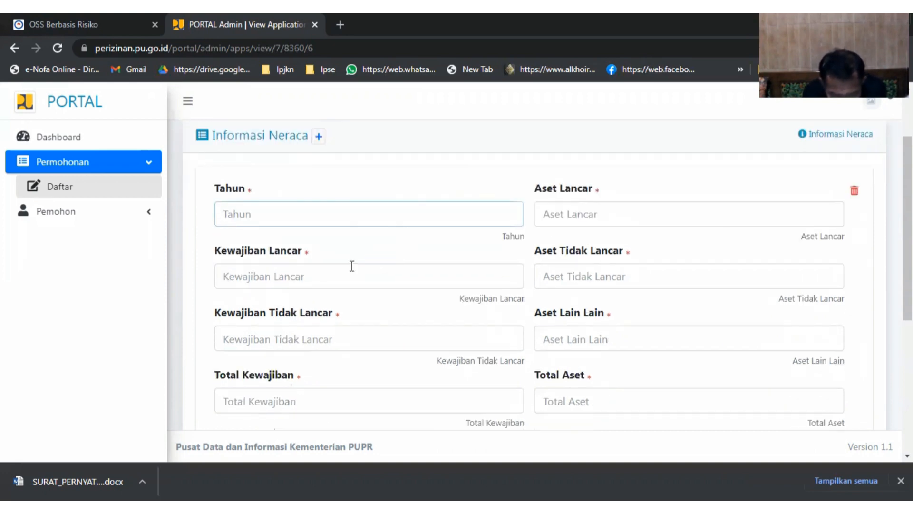
{"action": "scroll", "coordinate": [352, 262], "scroll_direction": "down", "scroll_amount": 1}
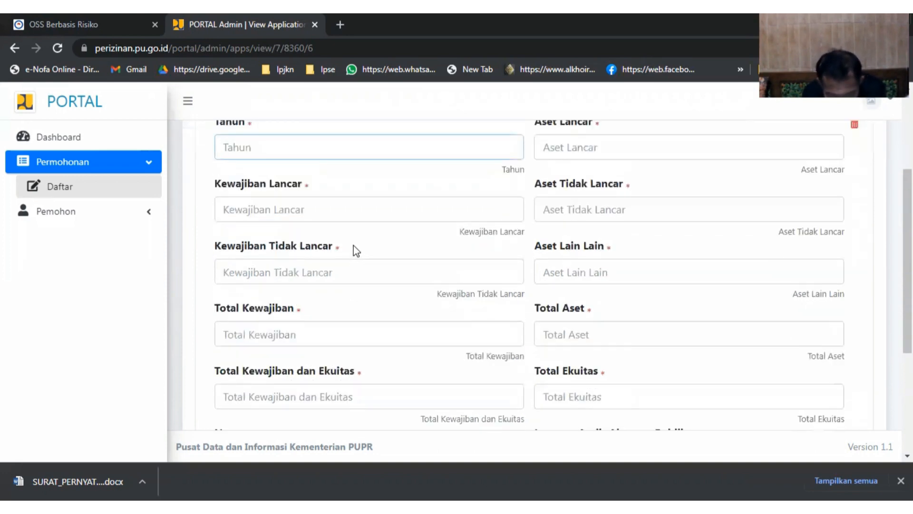
{"action": "scroll", "coordinate": [353, 246], "scroll_direction": "down", "scroll_amount": 1}
{"action": "scroll", "coordinate": [360, 242], "scroll_direction": "down", "scroll_amount": 1}
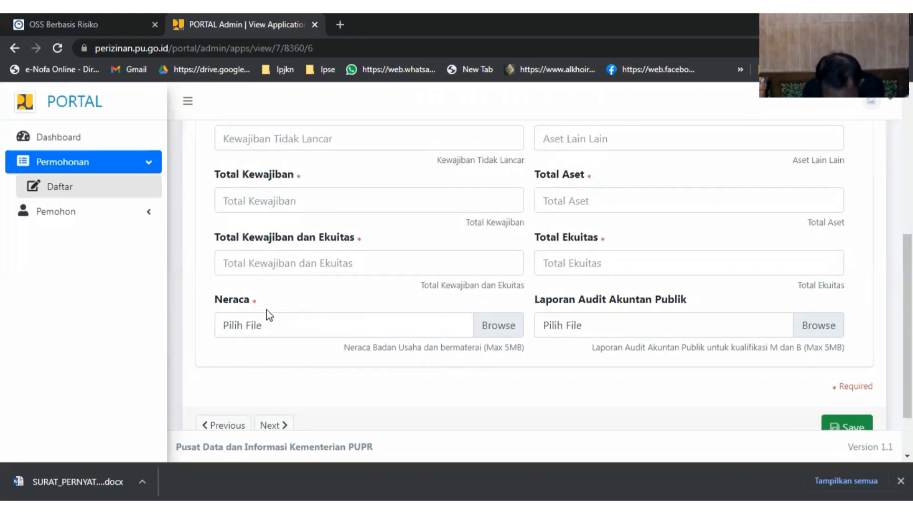
{"action": "scroll", "coordinate": [485, 286], "scroll_direction": "up", "scroll_amount": 1}
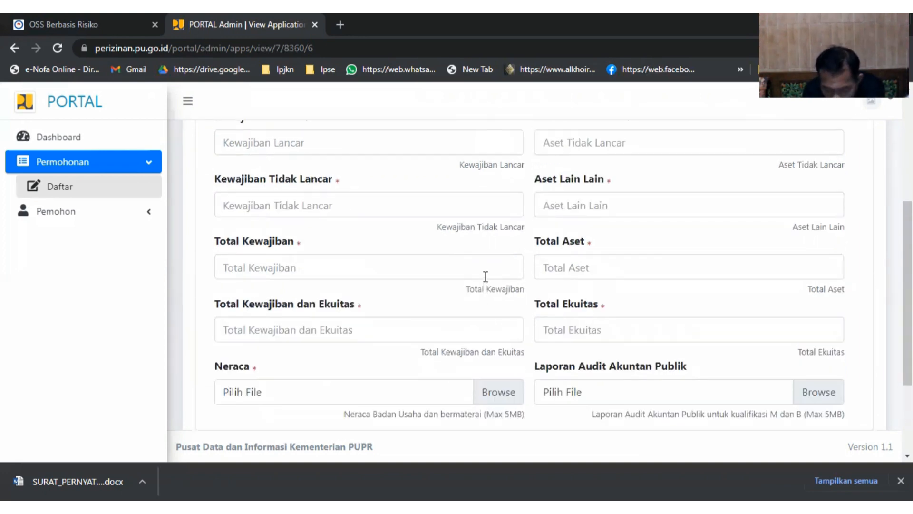
{"action": "scroll", "coordinate": [595, 309], "scroll_direction": "down", "scroll_amount": 1}
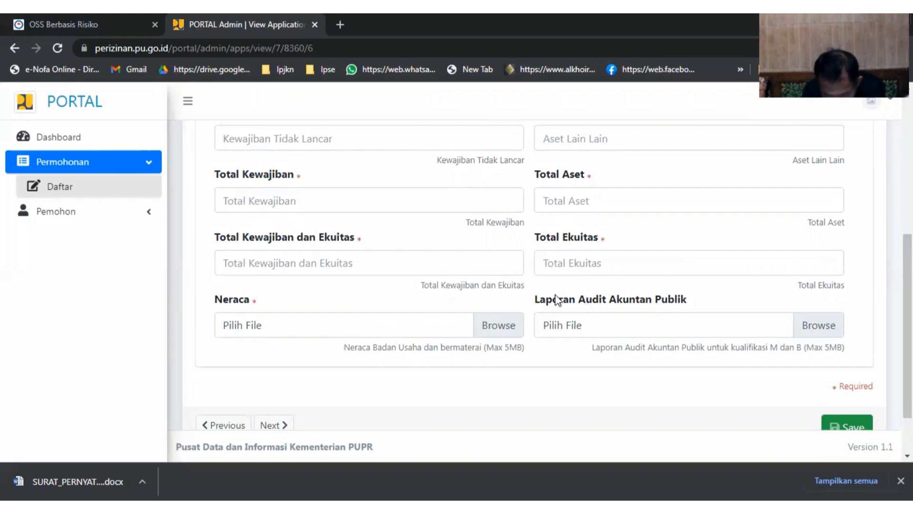
Check the Laporan Audit Akuntan Publik upload, go over the Neraca form again and proceed to the Informasi Penjualan Tahunan page
{"action": "left_click", "coordinate": [618, 327]}
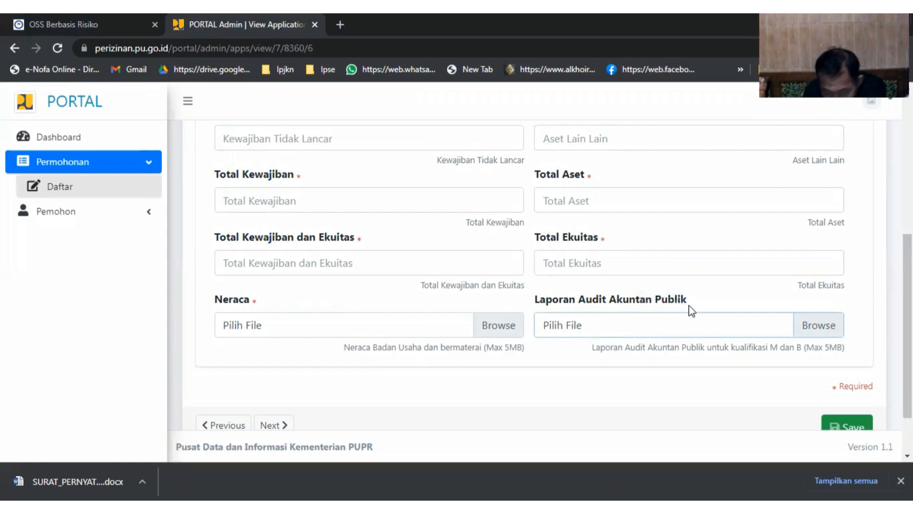
{"action": "left_click", "coordinate": [417, 313]}
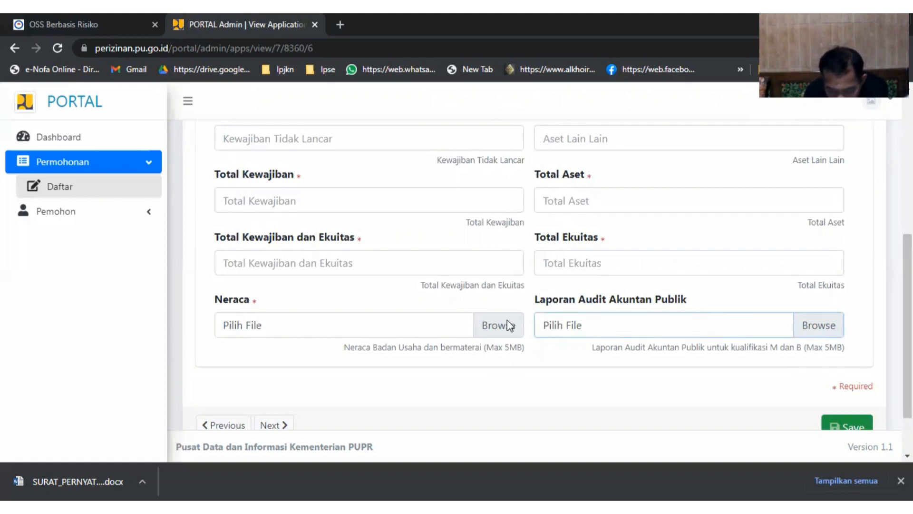
{"action": "scroll", "coordinate": [509, 319], "scroll_direction": "down", "scroll_amount": 2}
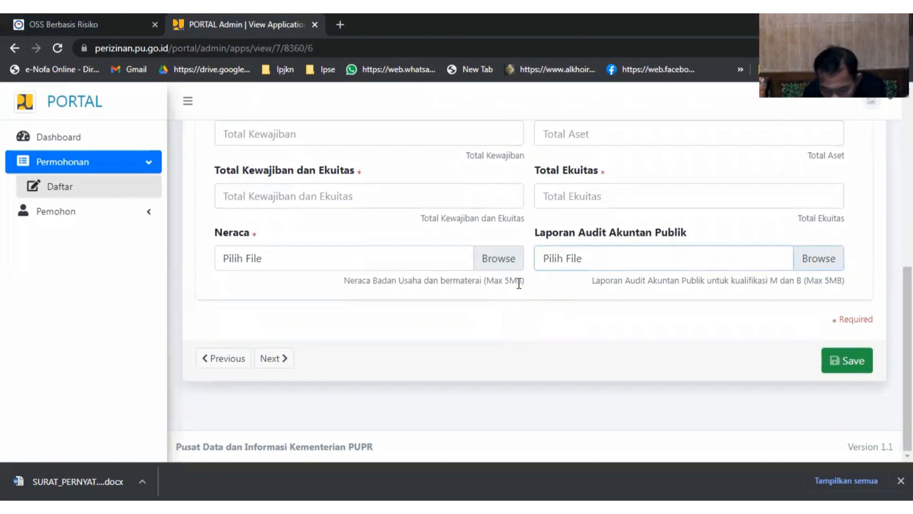
{"action": "scroll", "coordinate": [469, 304], "scroll_direction": "up", "scroll_amount": 7}
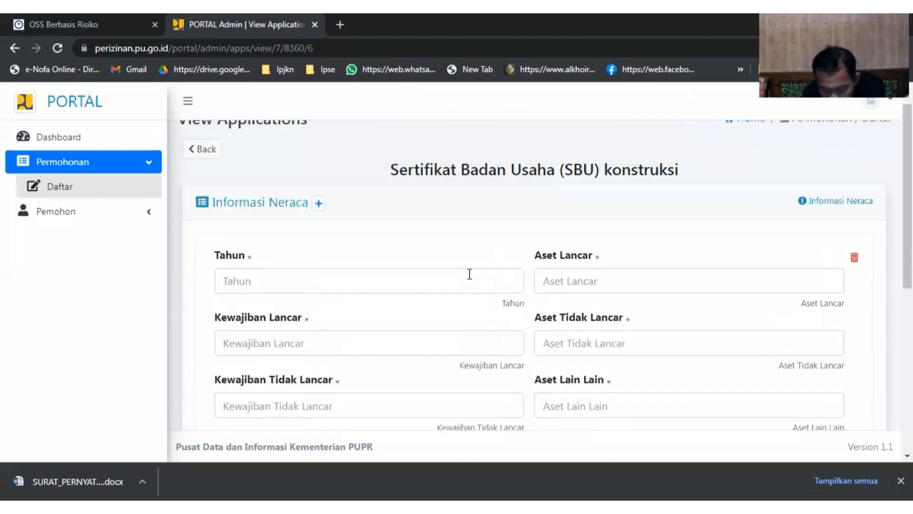
{"action": "scroll", "coordinate": [470, 274], "scroll_direction": "down", "scroll_amount": 7}
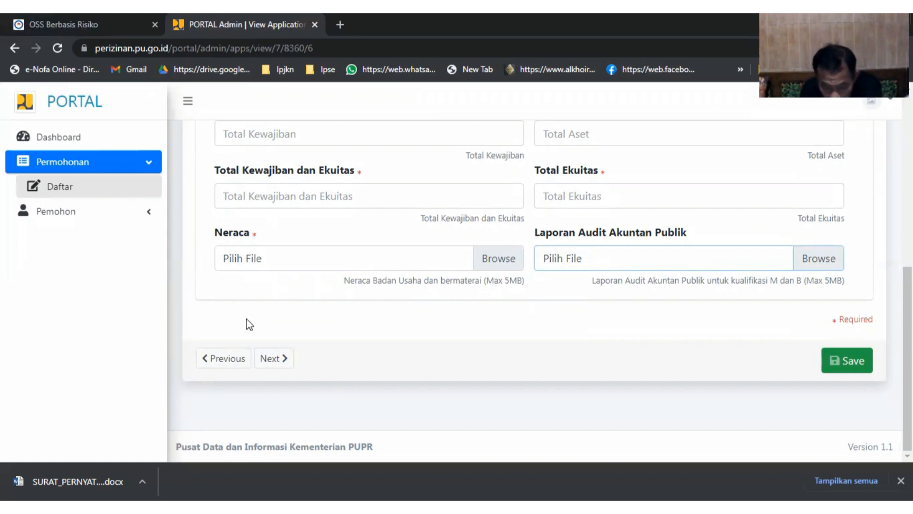
{"action": "left_click", "coordinate": [270, 359]}
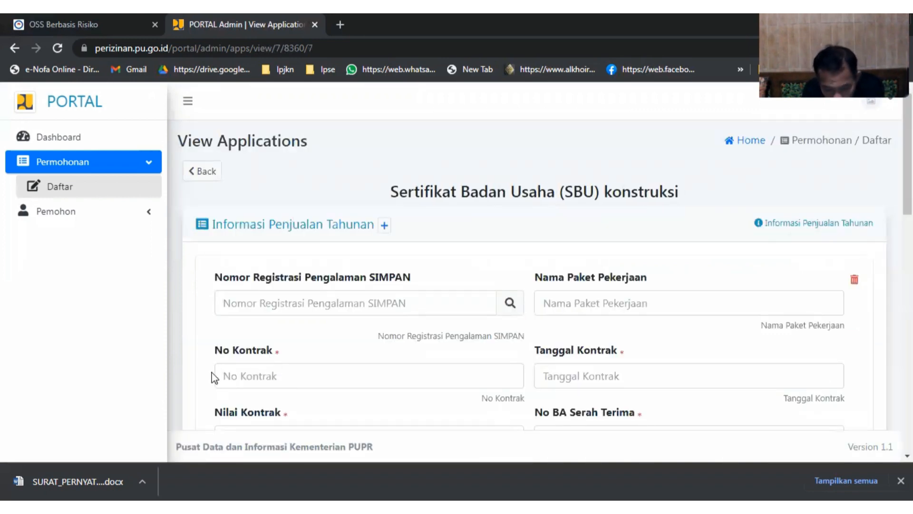
Run the Nomor Registrasi Pengalaman SIMPAN lookup with the number left blank and dismiss the result
{"action": "scroll", "coordinate": [221, 380], "scroll_direction": "down", "scroll_amount": 1}
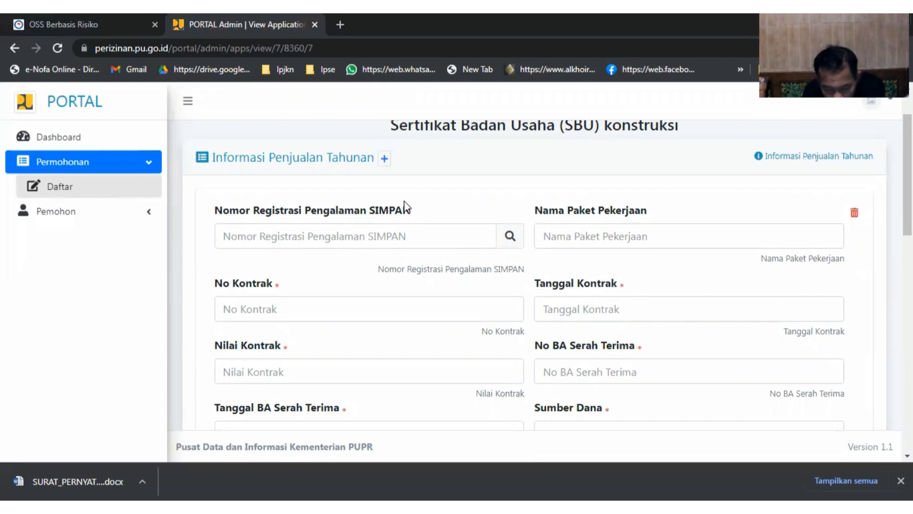
{"action": "left_click", "coordinate": [511, 237]}
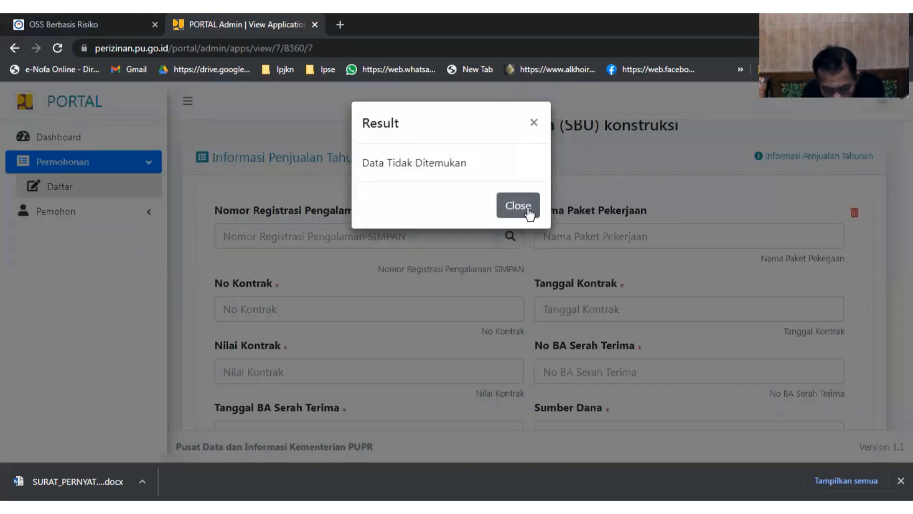
{"action": "left_click", "coordinate": [521, 205]}
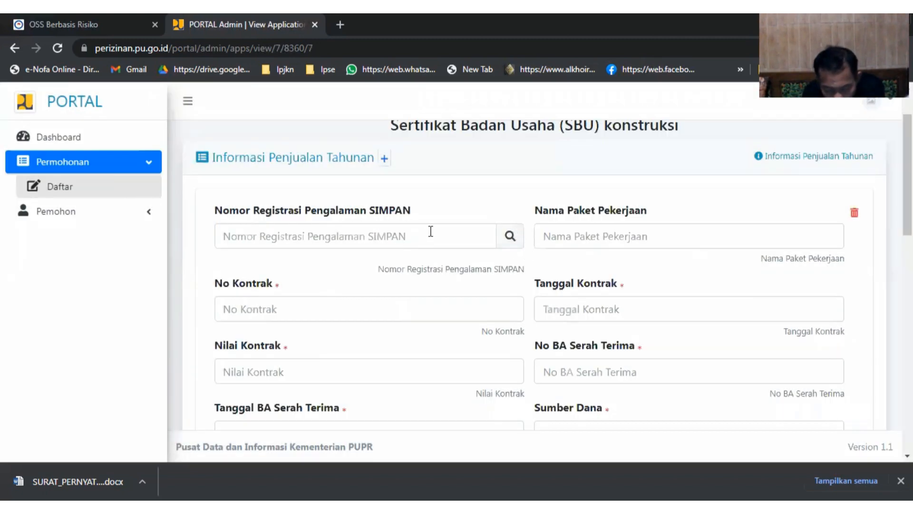
Examine the Informasi Penjualan Tahunan form, from the SIMPAN number and contract details to the contract, BA Serah Terima and BOQ/RAB/MPU uploads
{"action": "left_click", "coordinate": [229, 235]}
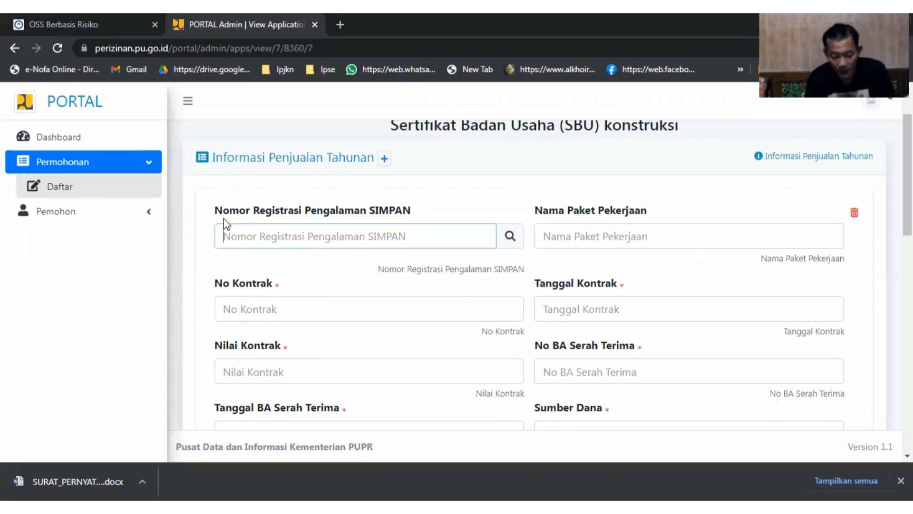
{"action": "left_click", "coordinate": [628, 232]}
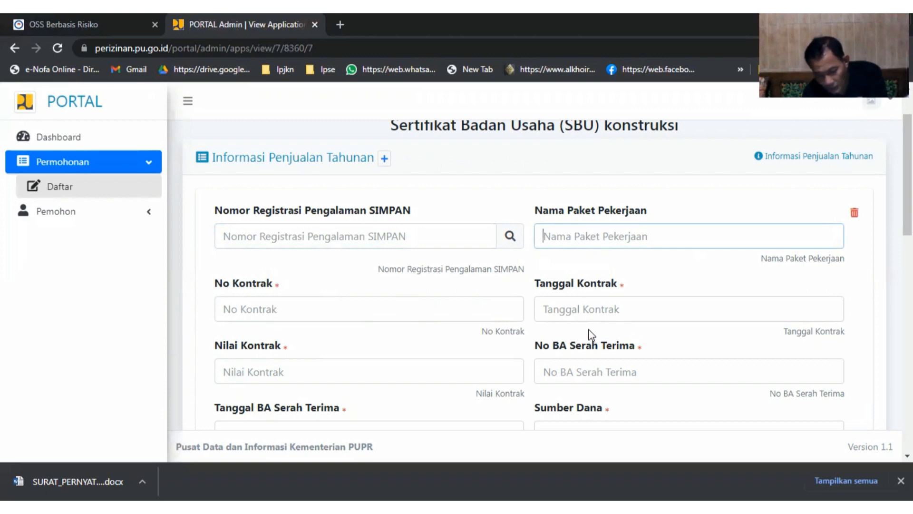
{"action": "scroll", "coordinate": [592, 335], "scroll_direction": "down", "scroll_amount": 2}
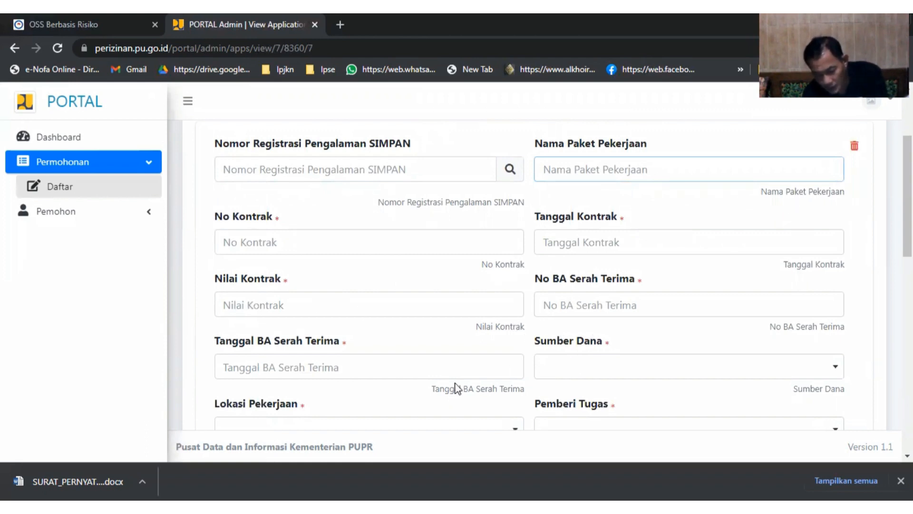
{"action": "scroll", "coordinate": [312, 410], "scroll_direction": "down", "scroll_amount": 2}
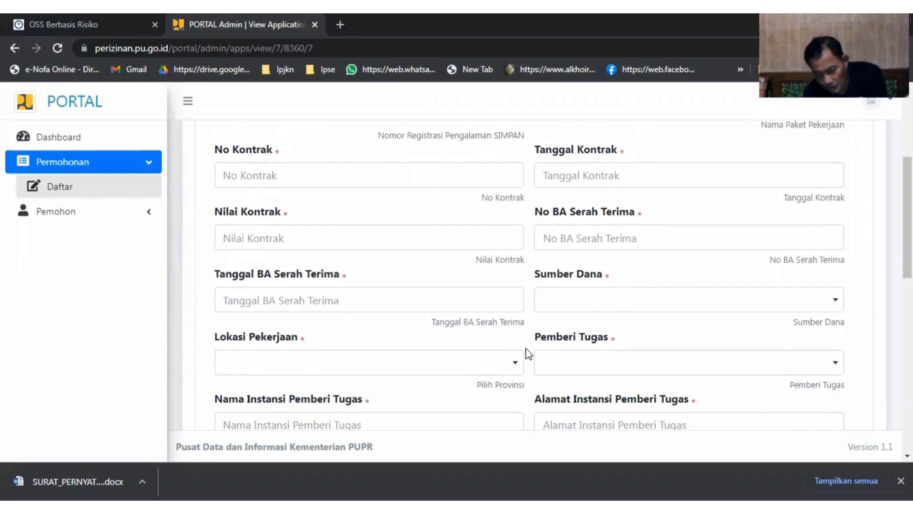
{"action": "scroll", "coordinate": [515, 362], "scroll_direction": "down", "scroll_amount": 1}
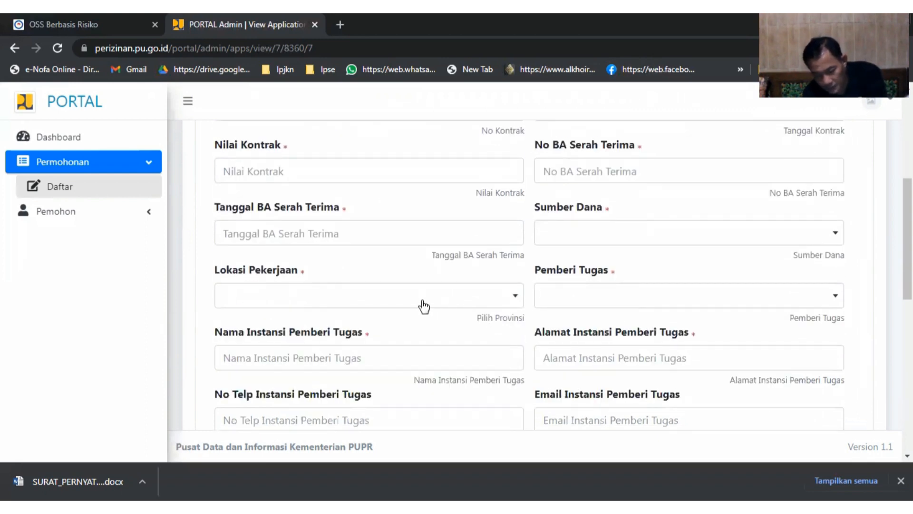
{"action": "scroll", "coordinate": [408, 372], "scroll_direction": "down", "scroll_amount": 1}
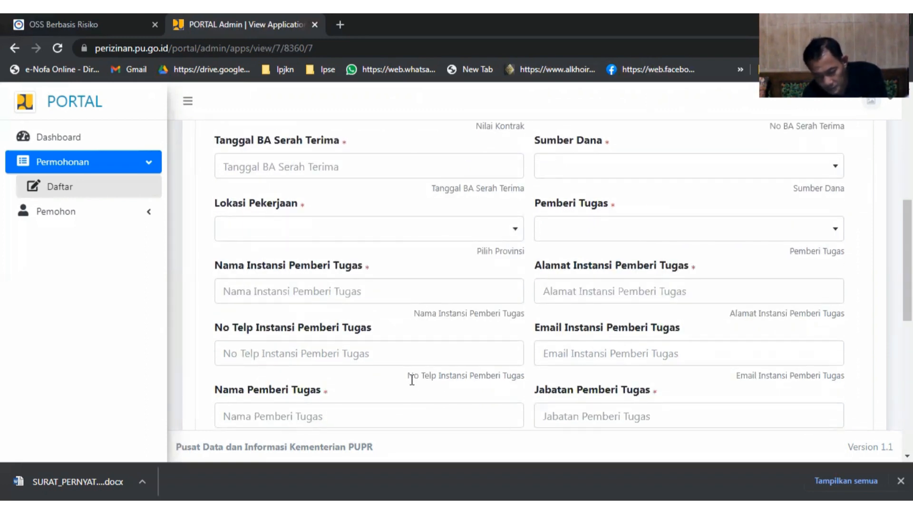
{"action": "scroll", "coordinate": [415, 363], "scroll_direction": "down", "scroll_amount": 2}
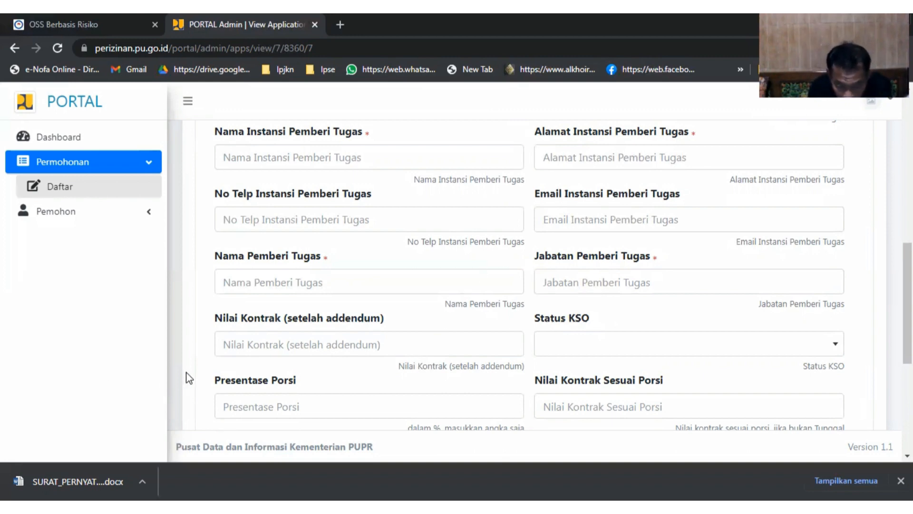
{"action": "scroll", "coordinate": [256, 355], "scroll_direction": "down", "scroll_amount": 1}
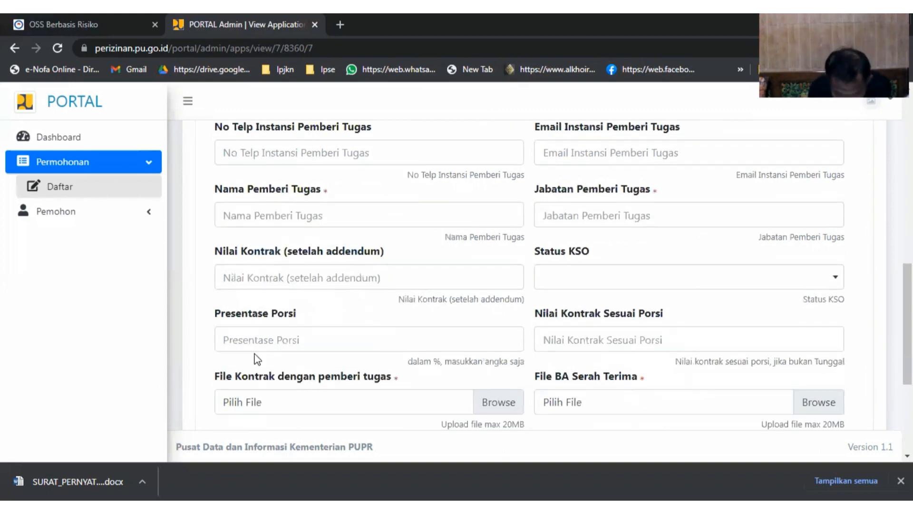
{"action": "scroll", "coordinate": [697, 311], "scroll_direction": "down", "scroll_amount": 1}
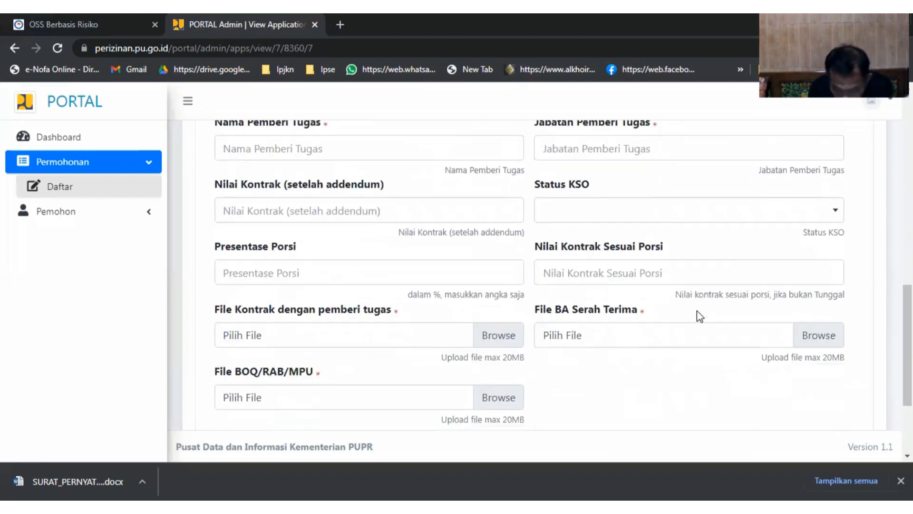
{"action": "scroll", "coordinate": [695, 309], "scroll_direction": "down", "scroll_amount": 2}
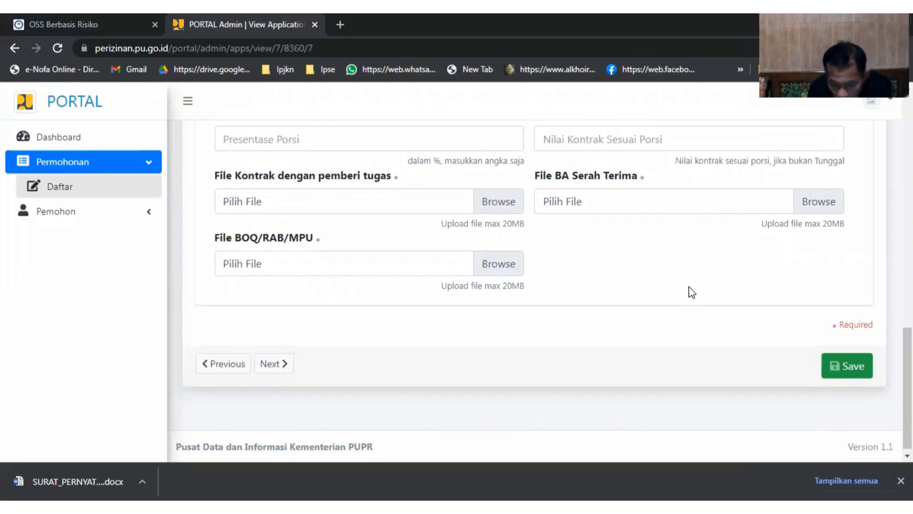
{"action": "scroll", "coordinate": [394, 291], "scroll_direction": "up", "scroll_amount": 6}
{"action": "scroll", "coordinate": [394, 297], "scroll_direction": "up", "scroll_amount": 4}
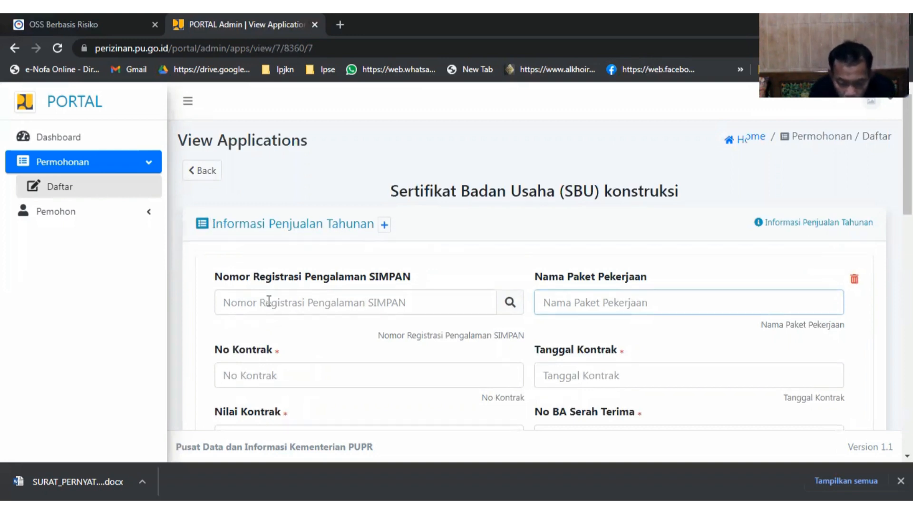
{"action": "scroll", "coordinate": [269, 300], "scroll_direction": "down", "scroll_amount": 3}
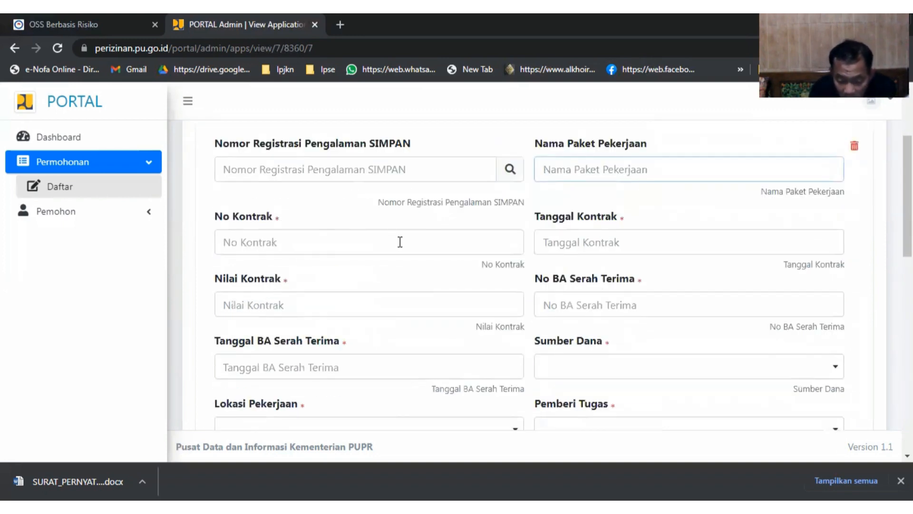
Fill in the contract details with No Kontrak "-", Tanggal Kontrak 2022-02-01 and Nilai Kontrak "-0."
{"action": "left_click", "coordinate": [364, 252]}
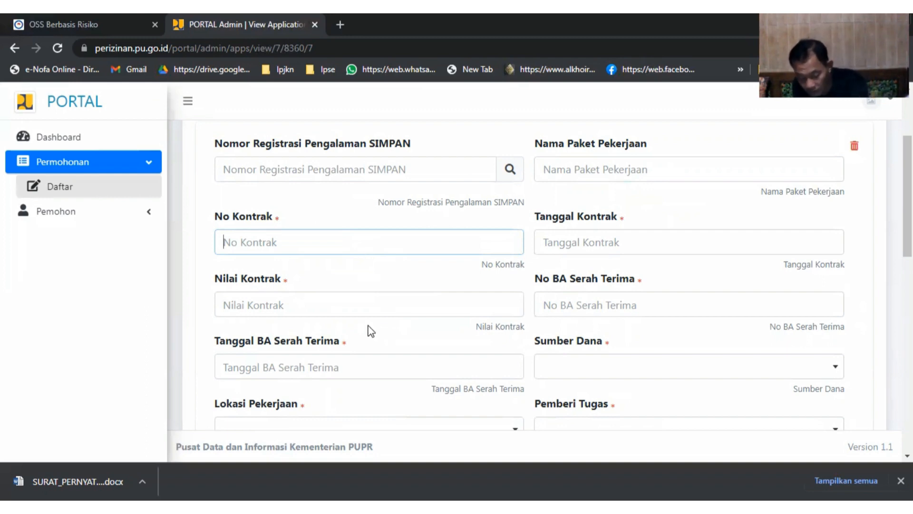
{"action": "type", "text": "-"}
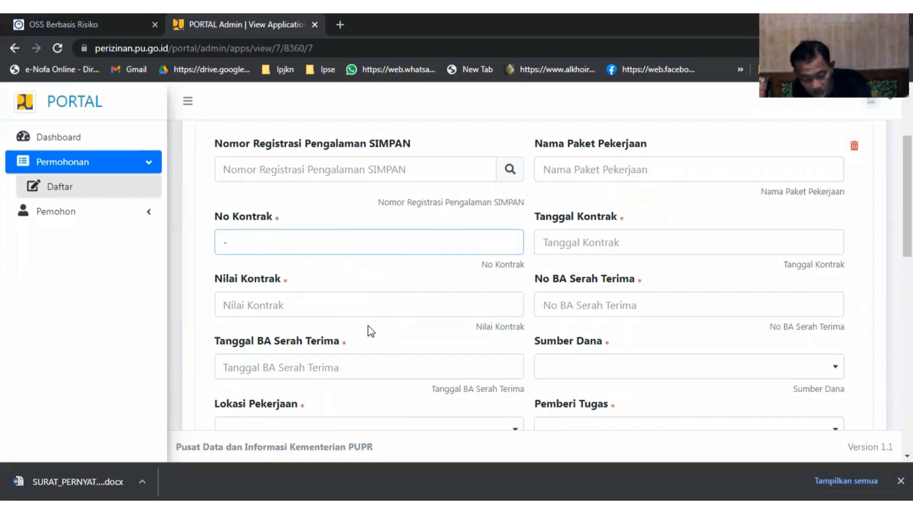
{"action": "key", "text": "Tab"}
{"action": "type", "text": "2022-02-01"}
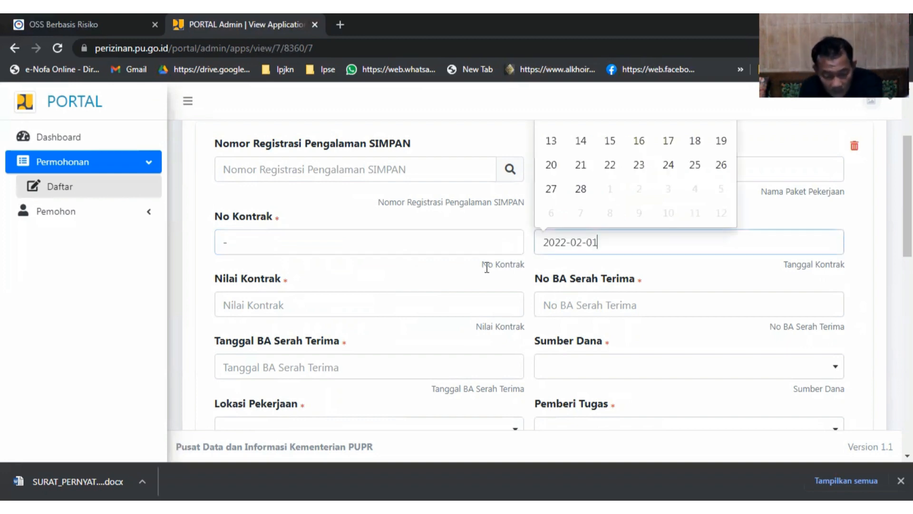
{"action": "left_click", "coordinate": [256, 307]}
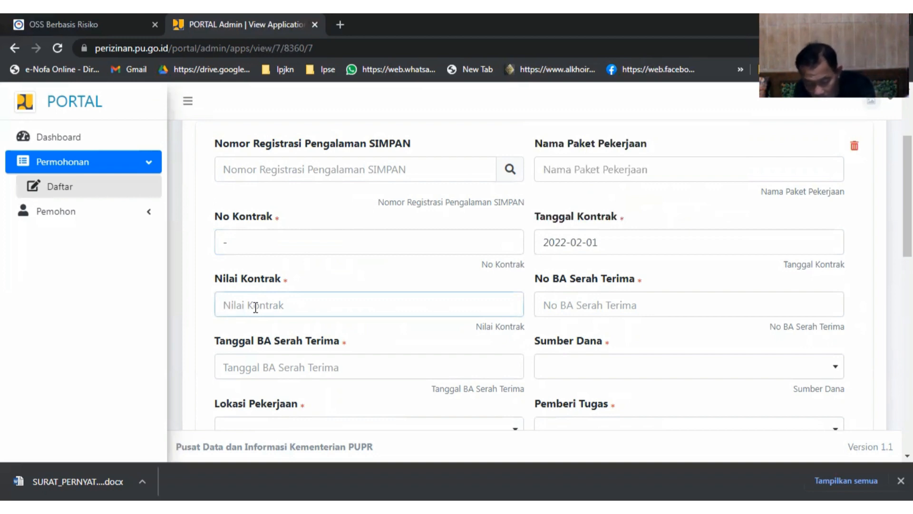
{"action": "type", "text": "-0."}
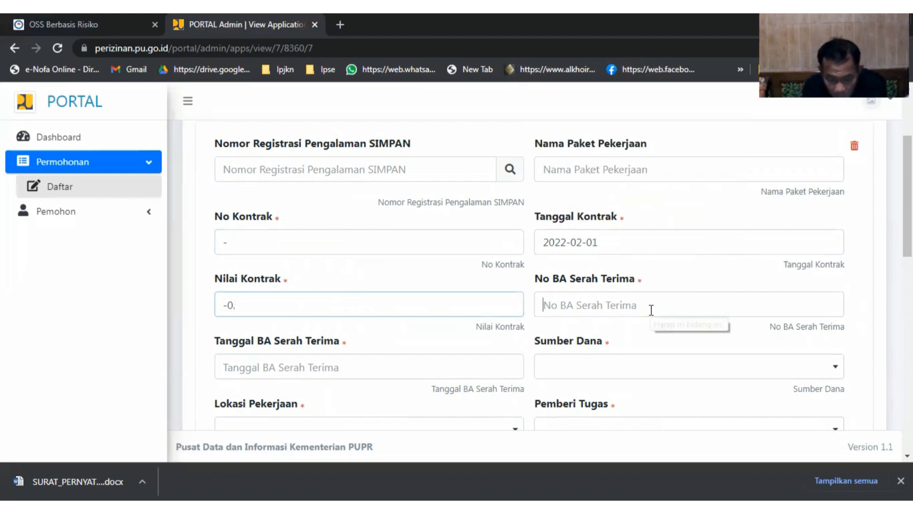
Enter "-" as No BA Serah Terima, 2022-02-01 as Tanggal BA Serah Terima and choose APBD as Sumber Dana
{"action": "left_click", "coordinate": [651, 310]}
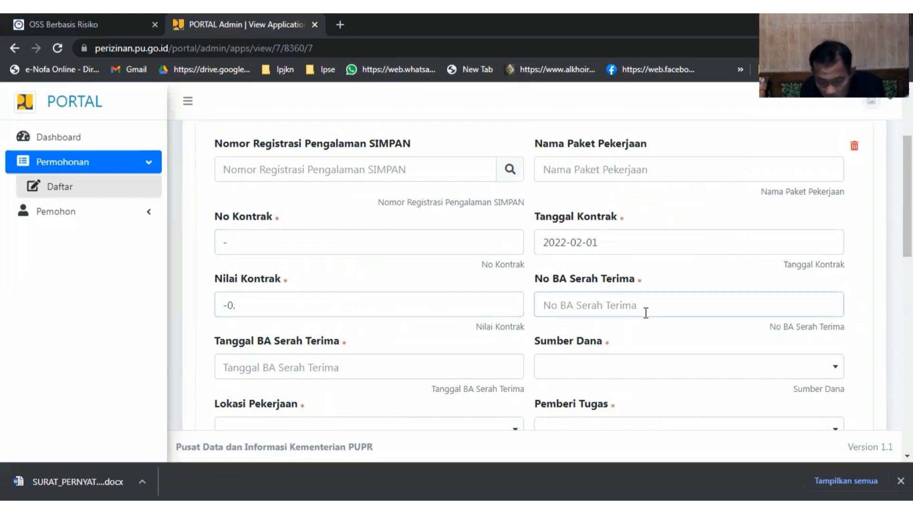
{"action": "type", "text": "-"}
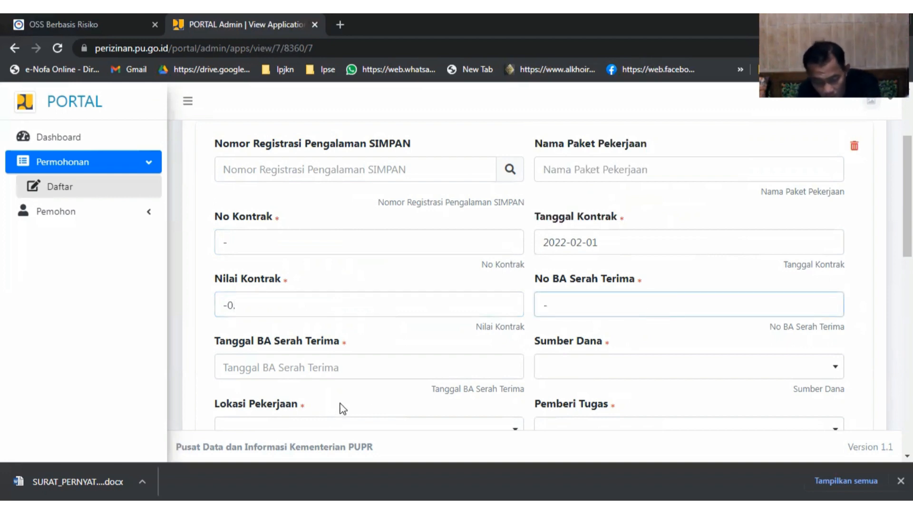
{"action": "left_click", "coordinate": [299, 369]}
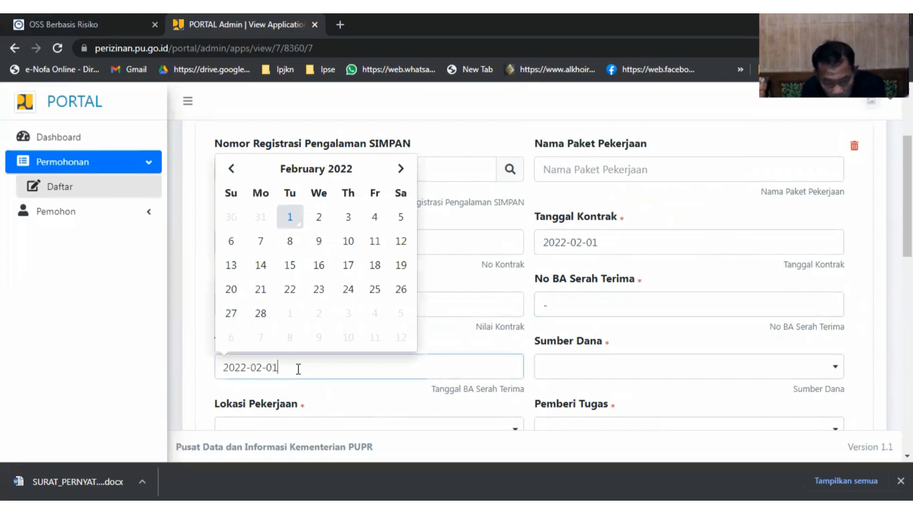
{"action": "left_click", "coordinate": [597, 368]}
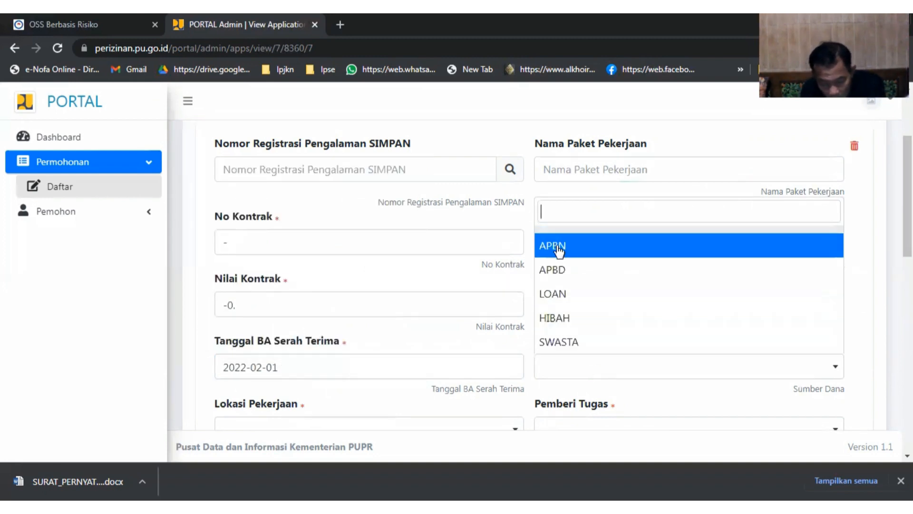
{"action": "left_click", "coordinate": [573, 270]}
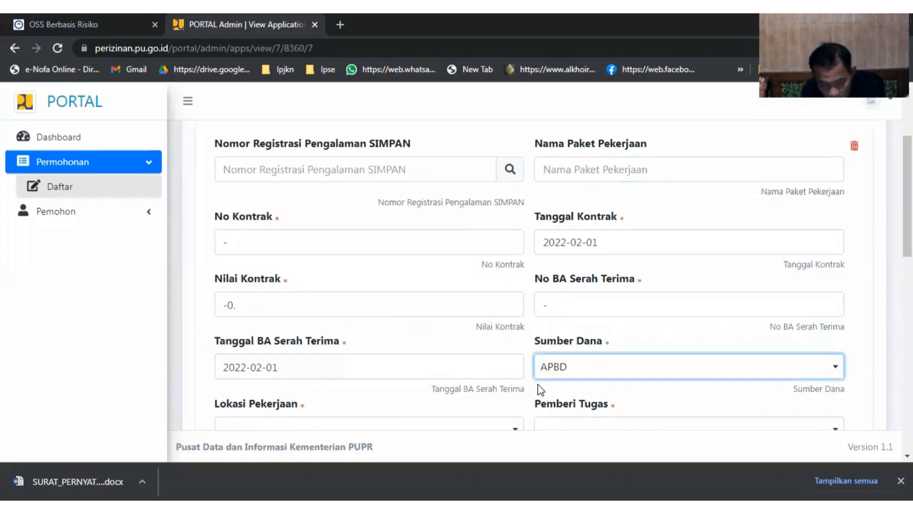
Try to find "tanger" among the Lokasi Pekerjaan provinces and leave the field without a selection
{"action": "scroll", "coordinate": [538, 387], "scroll_direction": "down", "scroll_amount": 3}
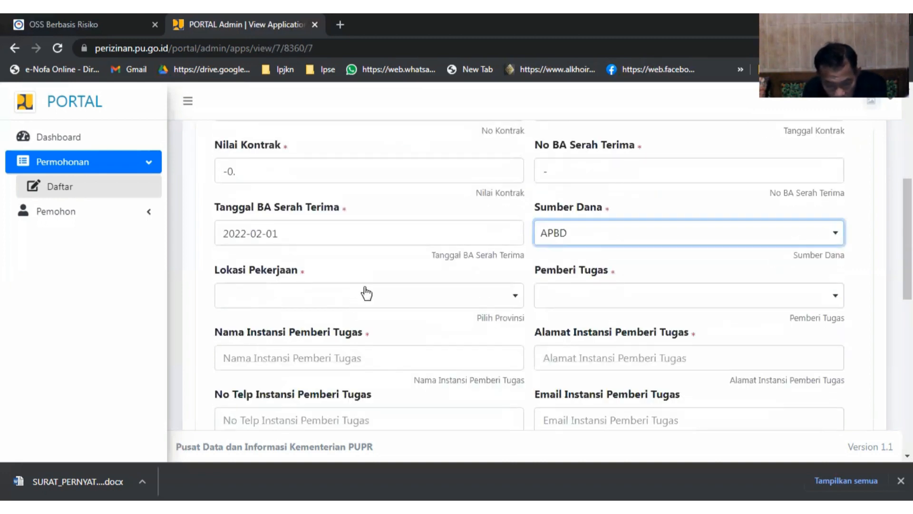
{"action": "left_click", "coordinate": [367, 294]}
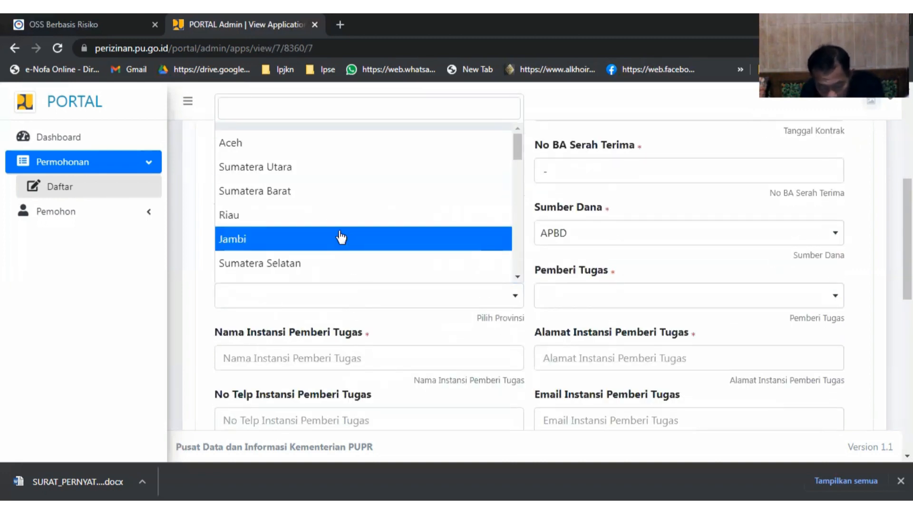
{"action": "type", "text": "ta"}
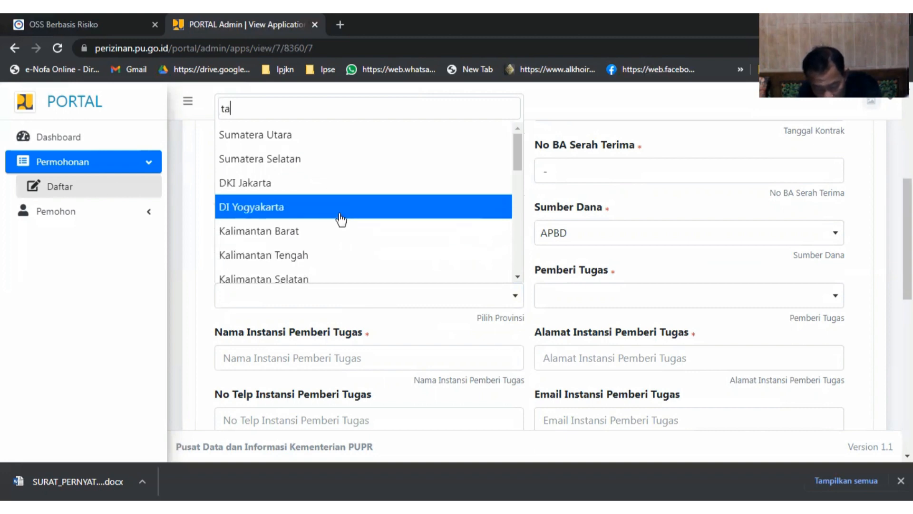
{"action": "type", "text": "ng"}
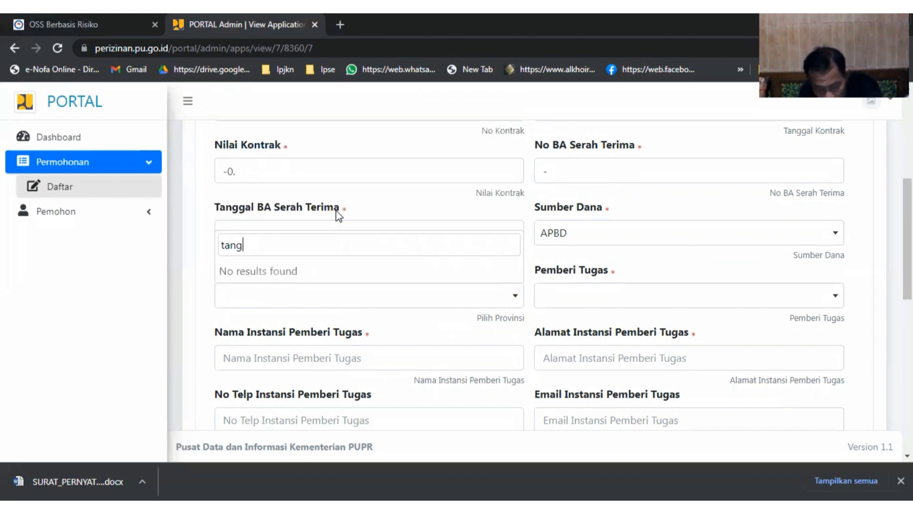
{"action": "type", "text": "er"}
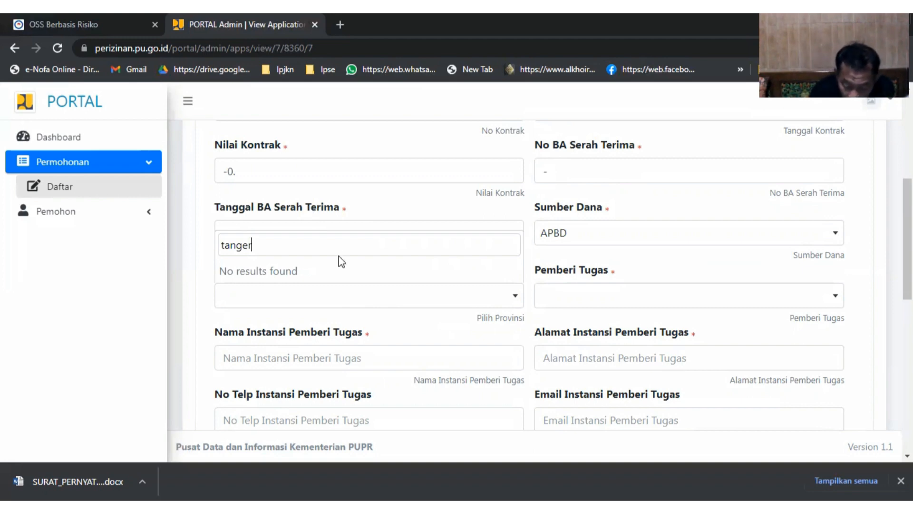
{"action": "key", "text": "BackSpace"}
{"action": "key", "text": "BackSpace"}
{"action": "key", "text": "BackSpace"}
{"action": "key", "text": "BackSpace"}
{"action": "key", "text": "BackSpace"}
{"action": "key", "text": "BackSpace"}
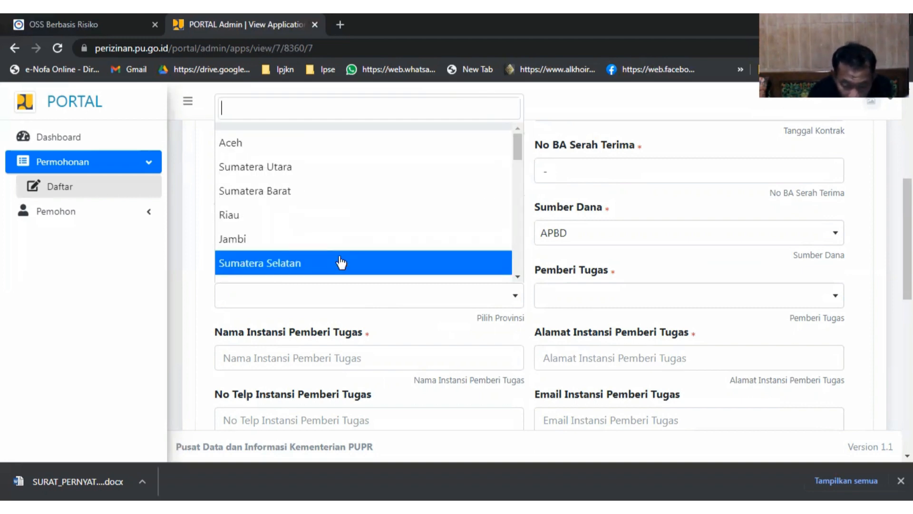
{"action": "left_click", "coordinate": [203, 278]}
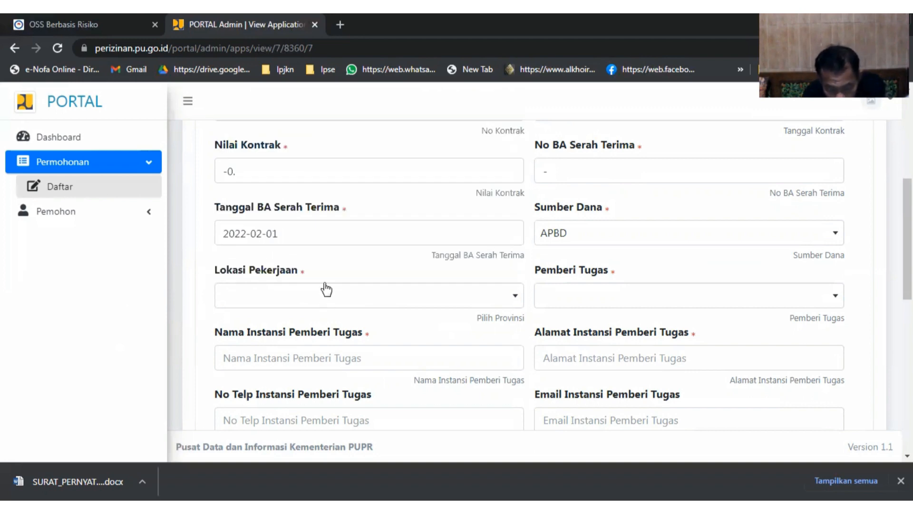
Go past the remaining sales fields and file uploads and proceed to the Kepemilikan Peralatan page
{"action": "scroll", "coordinate": [321, 295], "scroll_direction": "down", "scroll_amount": 2}
{"action": "scroll", "coordinate": [319, 280], "scroll_direction": "down", "scroll_amount": 9}
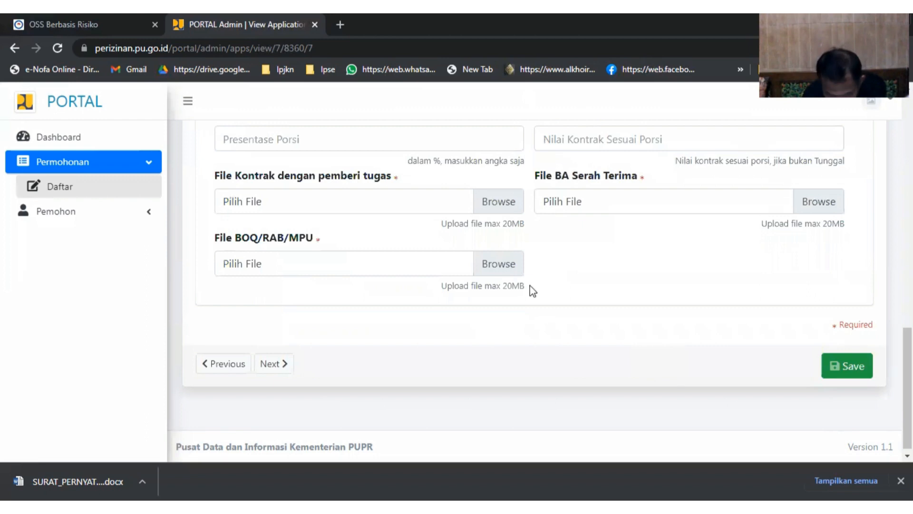
{"action": "left_click", "coordinate": [283, 366]}
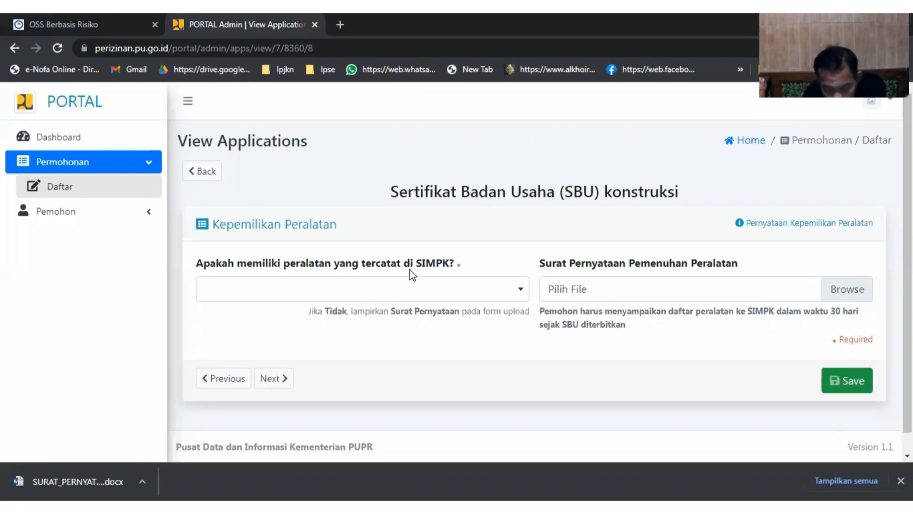
Answer Tidak to owning equipment recorded in SIMPK and proceed to the Informasi Peralatan page
{"action": "left_click", "coordinate": [522, 291]}
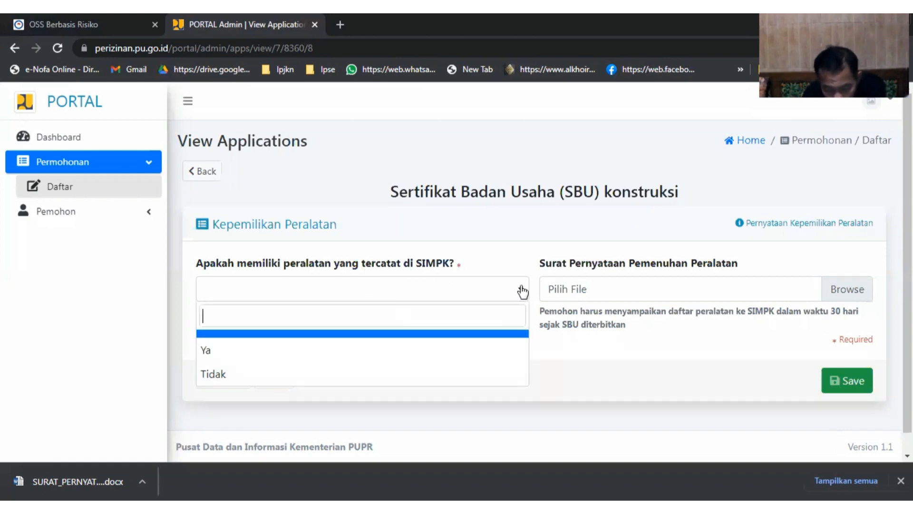
{"action": "left_click", "coordinate": [248, 377]}
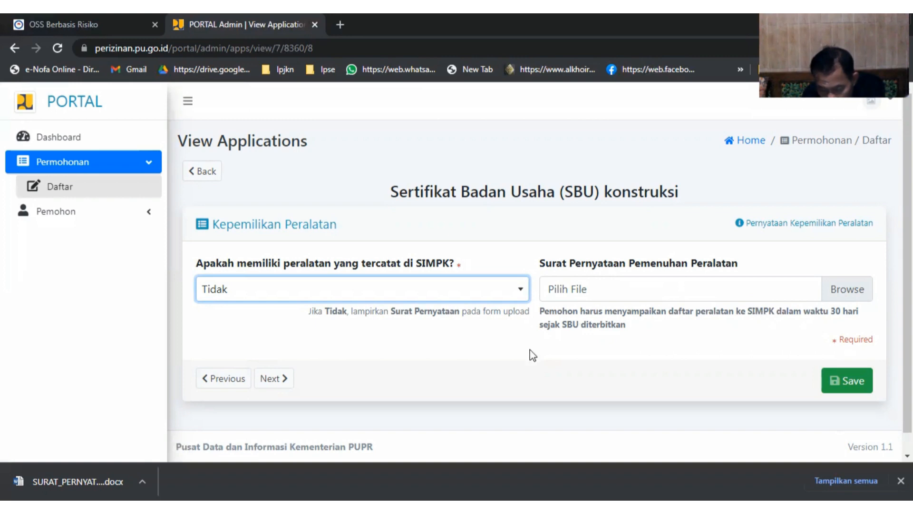
{"action": "scroll", "coordinate": [530, 349], "scroll_direction": "down", "scroll_amount": 1}
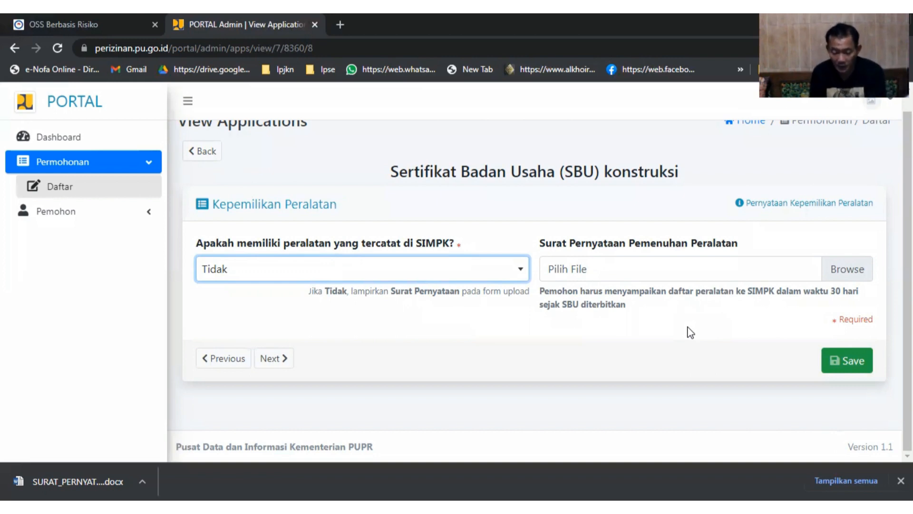
{"action": "left_click", "coordinate": [274, 358]}
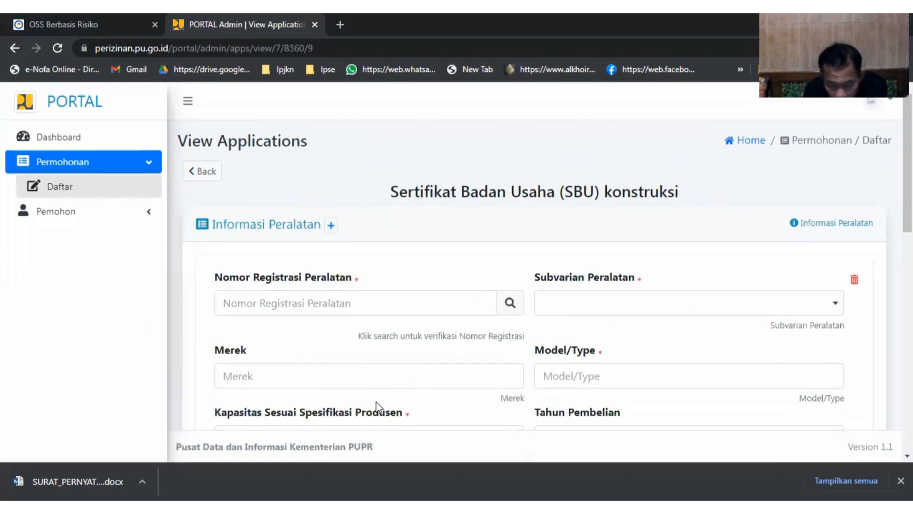
Look over the first Informasi Peralatan fields, run the Nomor Registrasi Peralatan lookup with the number left blank and dismiss the result
{"action": "scroll", "coordinate": [380, 402], "scroll_direction": "down", "scroll_amount": 1}
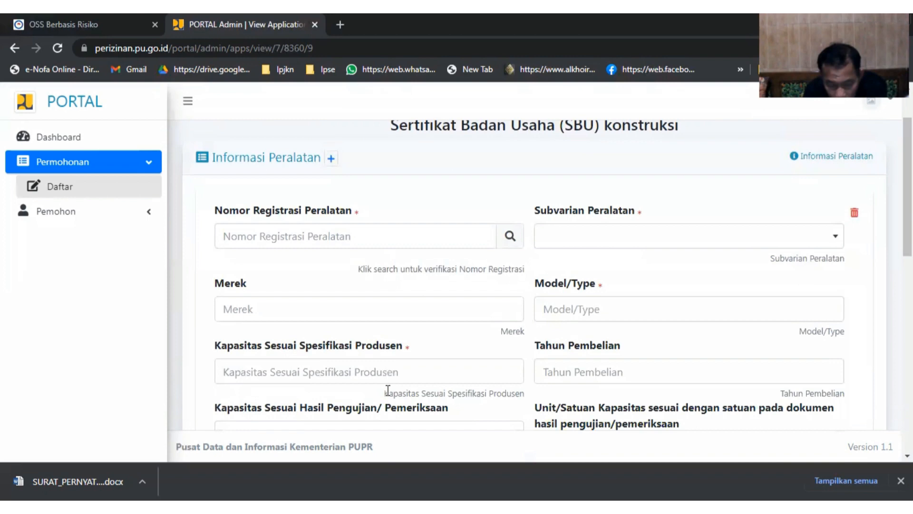
{"action": "scroll", "coordinate": [393, 378], "scroll_direction": "down", "scroll_amount": 2}
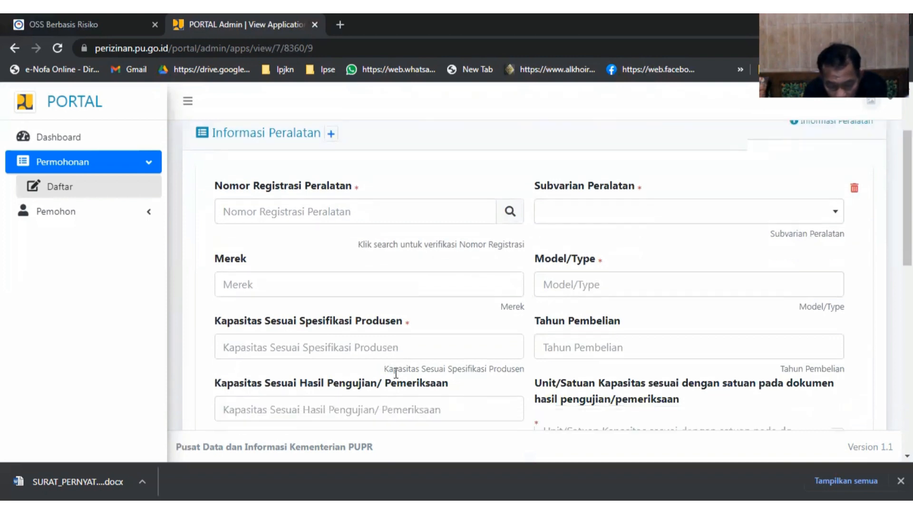
{"action": "scroll", "coordinate": [399, 375], "scroll_direction": "up", "scroll_amount": 2}
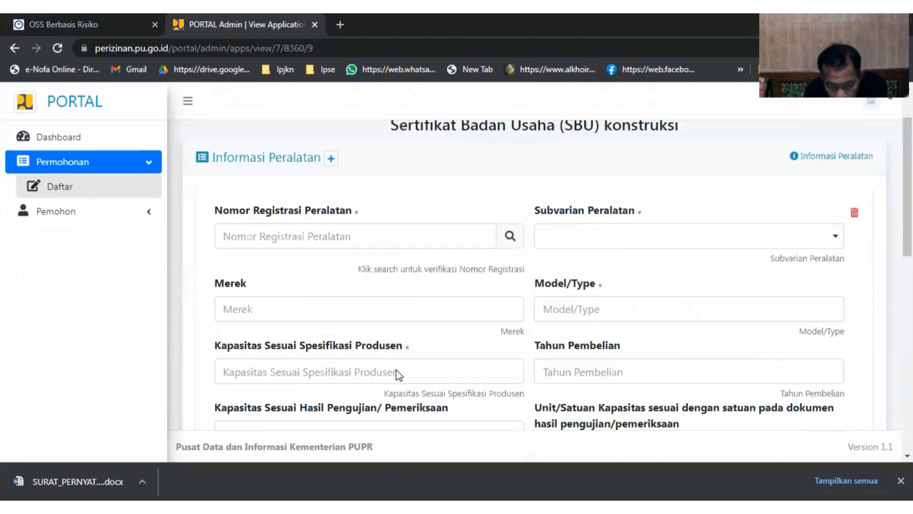
{"action": "left_click", "coordinate": [510, 237]}
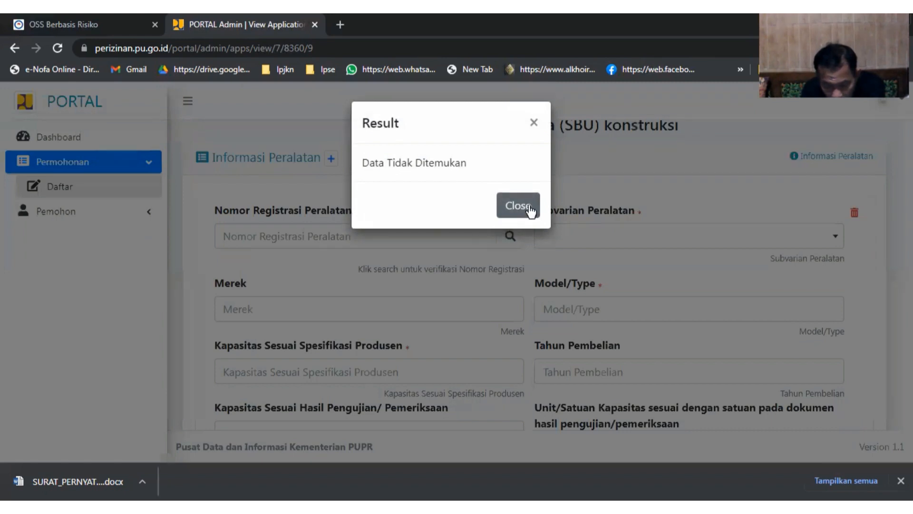
{"action": "left_click", "coordinate": [523, 207]}
{"action": "left_click", "coordinate": [396, 230]}
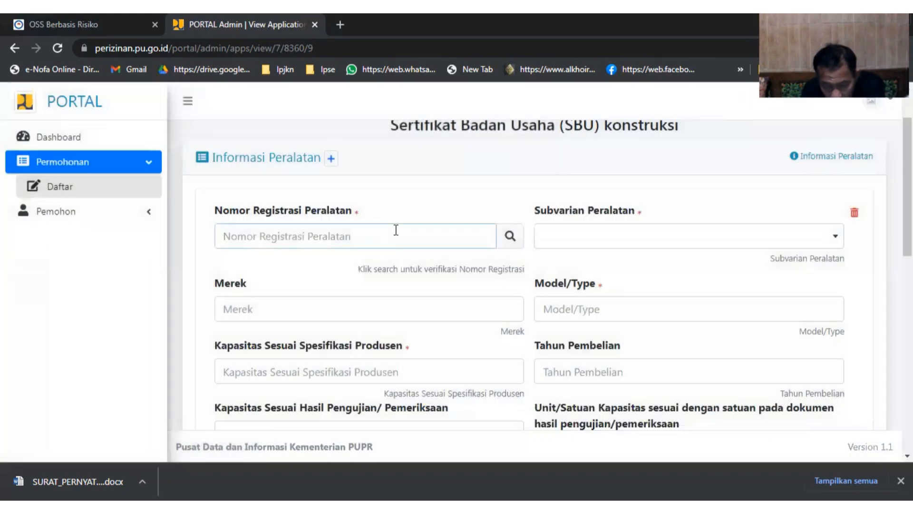
Examine the equipment types offered for Subvarian Peralatan, from Crawler Crane through the other crane variants
{"action": "left_click", "coordinate": [729, 236]}
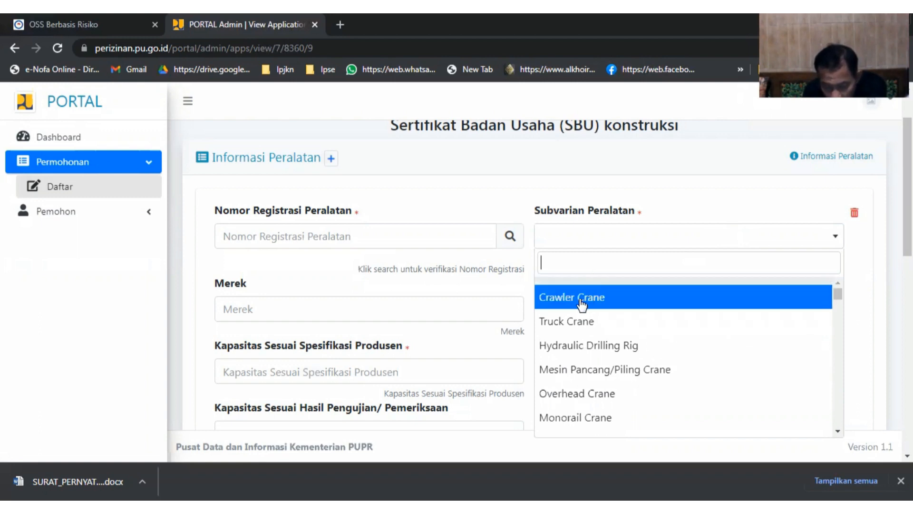
{"action": "scroll", "coordinate": [628, 395], "scroll_direction": "down", "scroll_amount": 10}
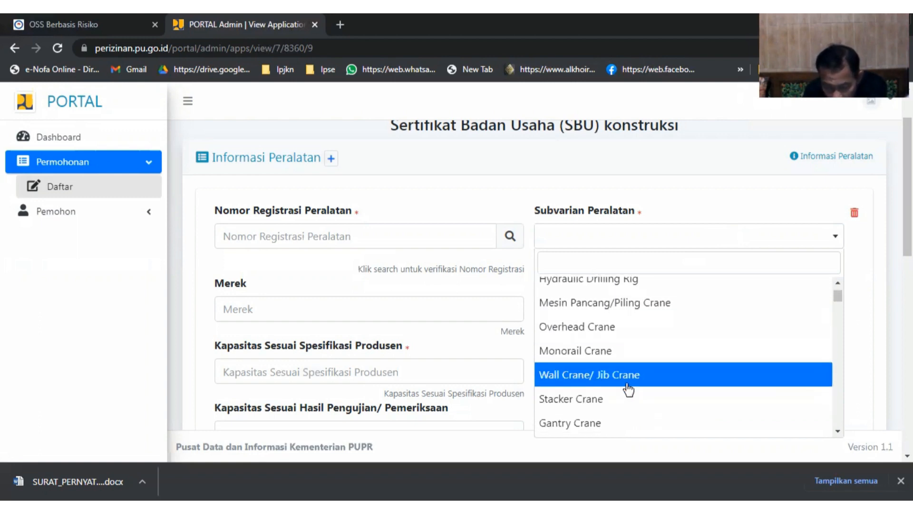
{"action": "scroll", "coordinate": [627, 364], "scroll_direction": "down", "scroll_amount": 8}
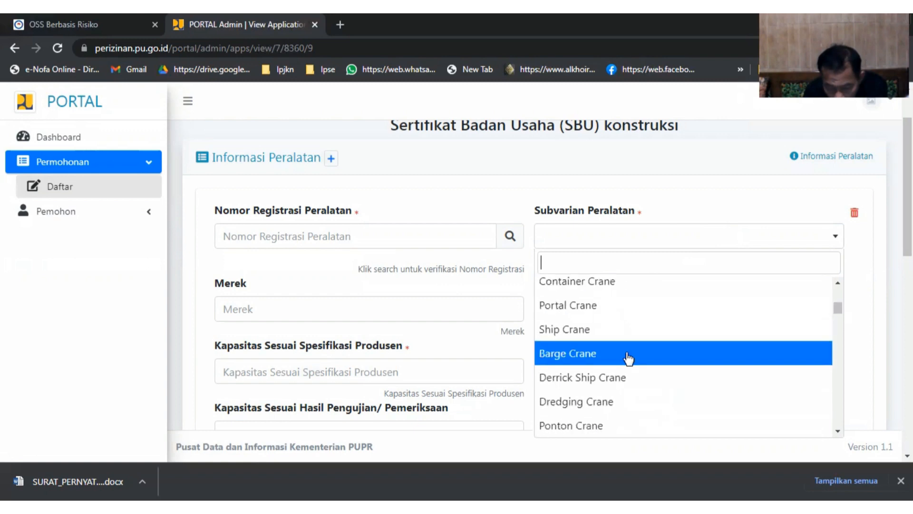
{"action": "scroll", "coordinate": [628, 359], "scroll_direction": "up", "scroll_amount": 3}
{"action": "scroll", "coordinate": [630, 352], "scroll_direction": "down", "scroll_amount": 3}
{"action": "scroll", "coordinate": [632, 342], "scroll_direction": "down", "scroll_amount": 3}
{"action": "scroll", "coordinate": [631, 340], "scroll_direction": "up", "scroll_amount": 5}
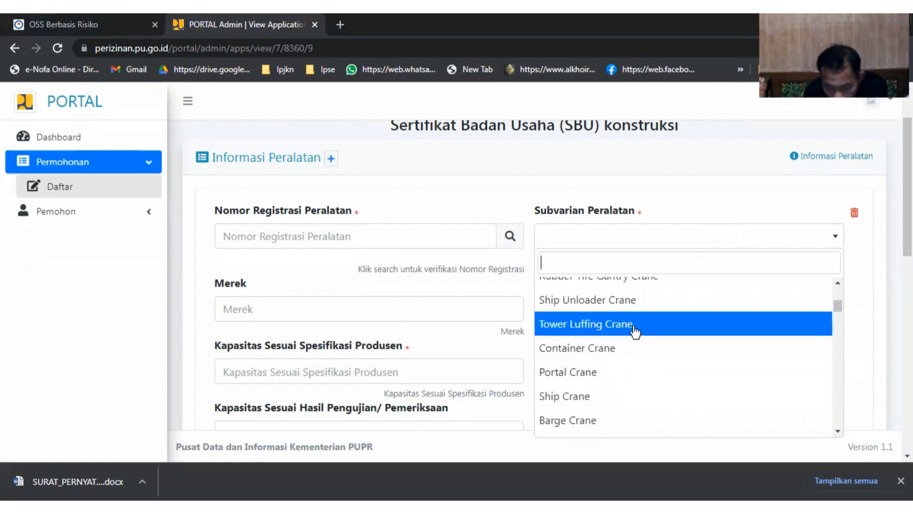
{"action": "scroll", "coordinate": [634, 333], "scroll_direction": "up", "scroll_amount": 3}
{"action": "scroll", "coordinate": [637, 321], "scroll_direction": "up", "scroll_amount": 3}
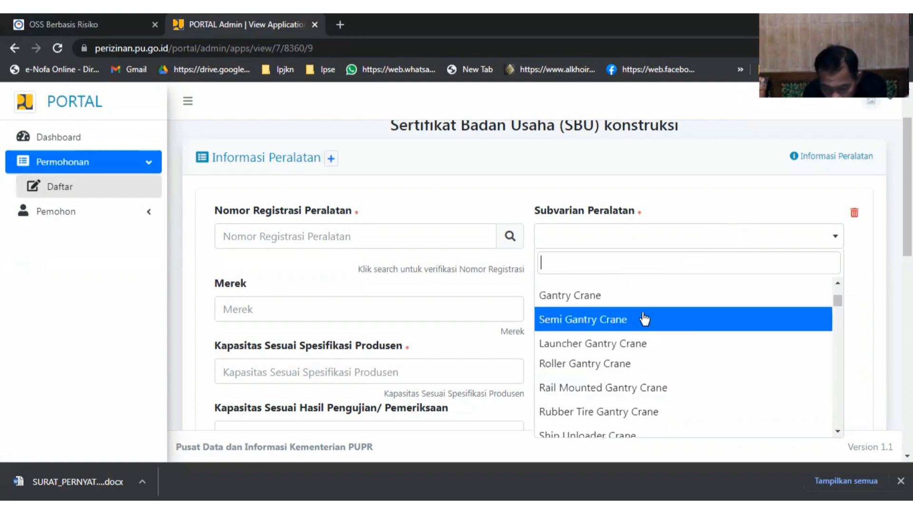
{"action": "scroll", "coordinate": [644, 319], "scroll_direction": "up", "scroll_amount": 3}
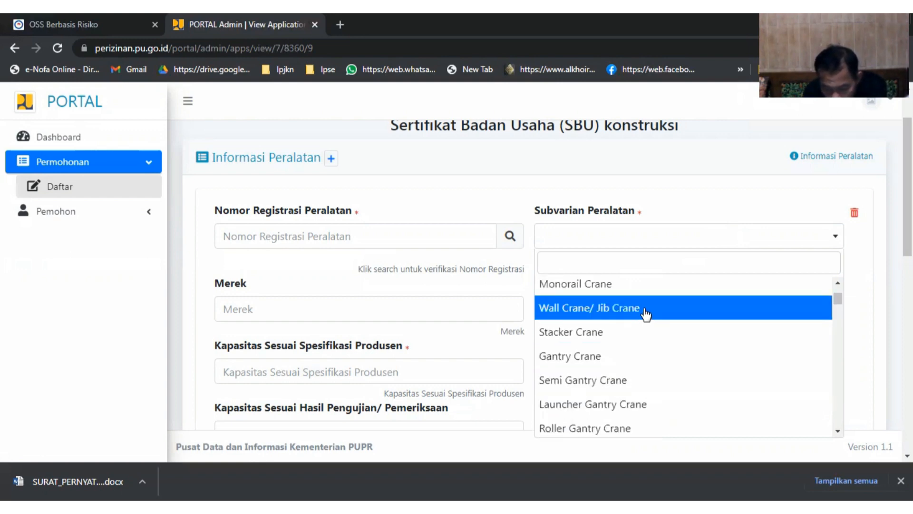
{"action": "scroll", "coordinate": [645, 314], "scroll_direction": "up", "scroll_amount": 5}
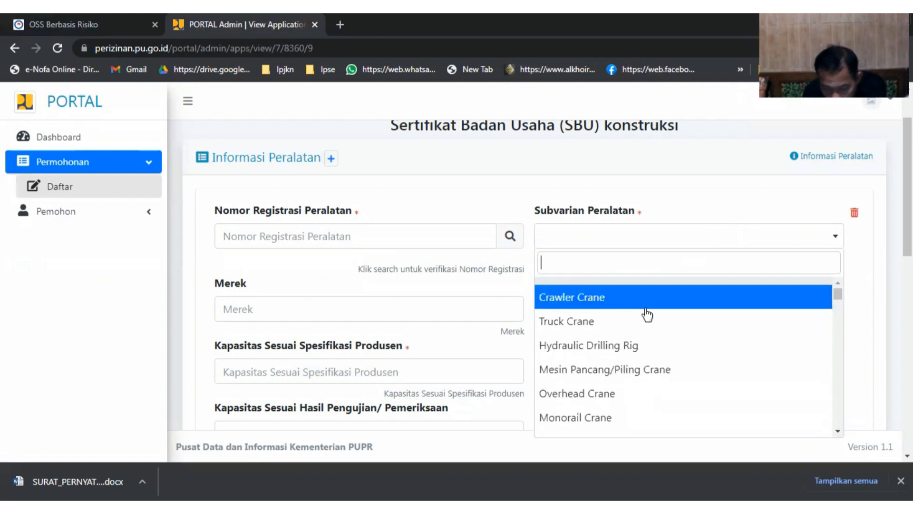
Set Subvarian Peralatan to Truck Crane and go through the Merek, Model/Type, capacity and Tahun Pembelian fields, leaving them blank
{"action": "left_click", "coordinate": [608, 328]}
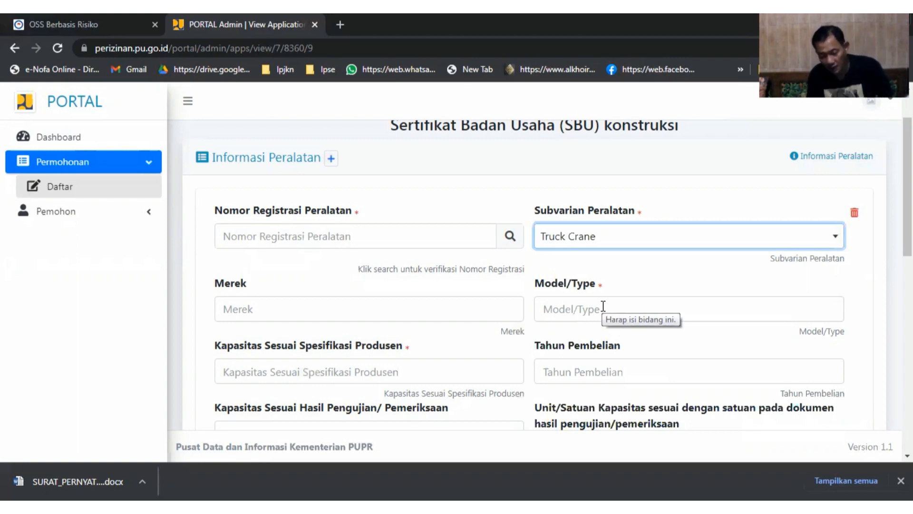
{"action": "scroll", "coordinate": [567, 249], "scroll_direction": "down", "scroll_amount": 1}
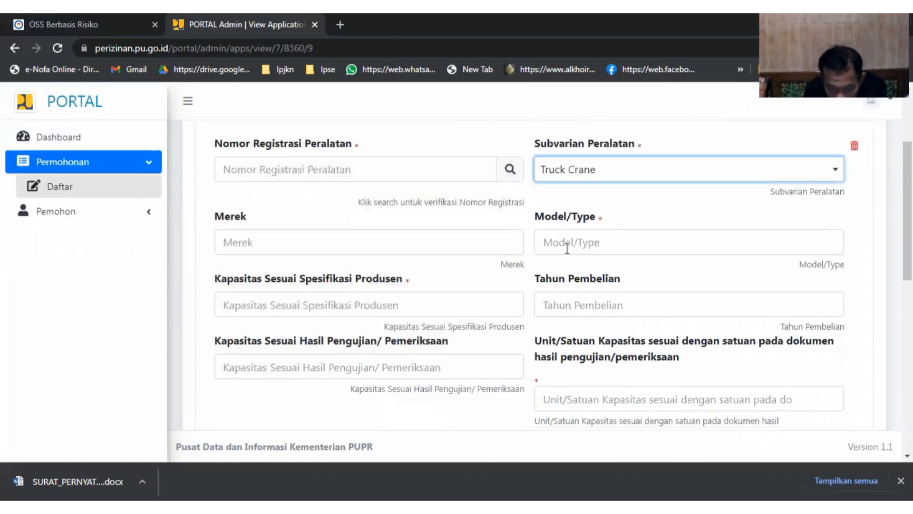
{"action": "left_click", "coordinate": [567, 237]}
{"action": "left_click", "coordinate": [487, 237]}
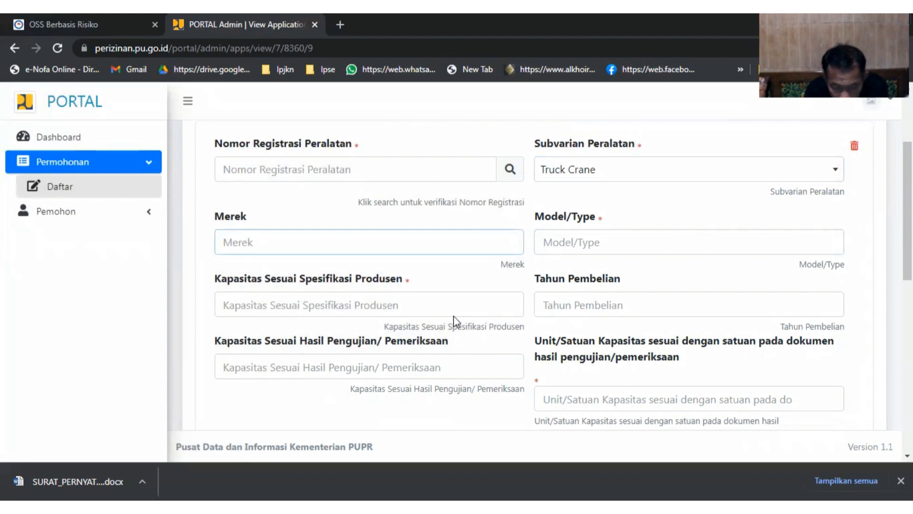
{"action": "left_click", "coordinate": [433, 302]}
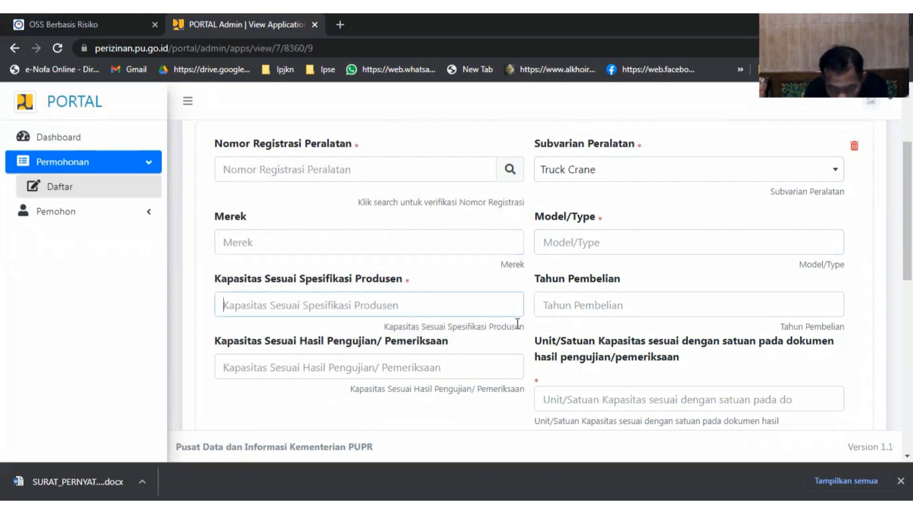
{"action": "left_click", "coordinate": [602, 303]}
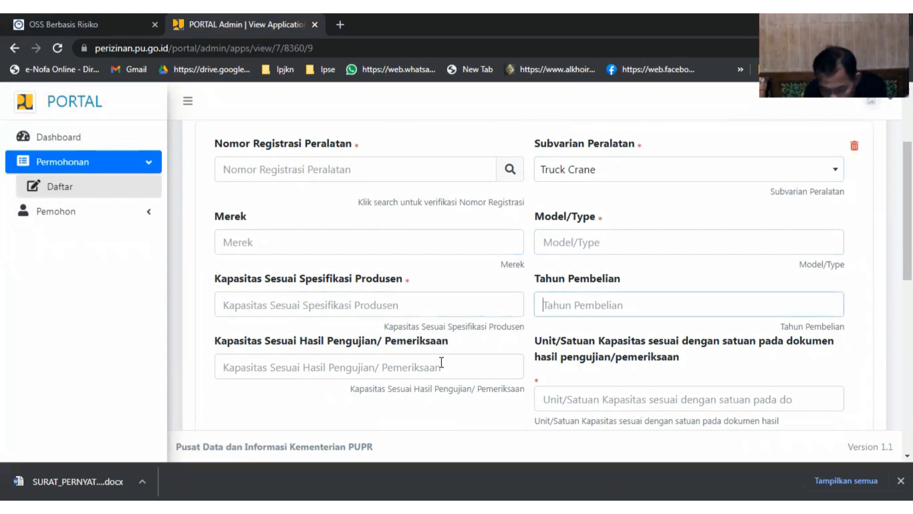
{"action": "scroll", "coordinate": [442, 364], "scroll_direction": "down", "scroll_amount": 2}
{"action": "scroll", "coordinate": [443, 365], "scroll_direction": "down", "scroll_amount": 1}
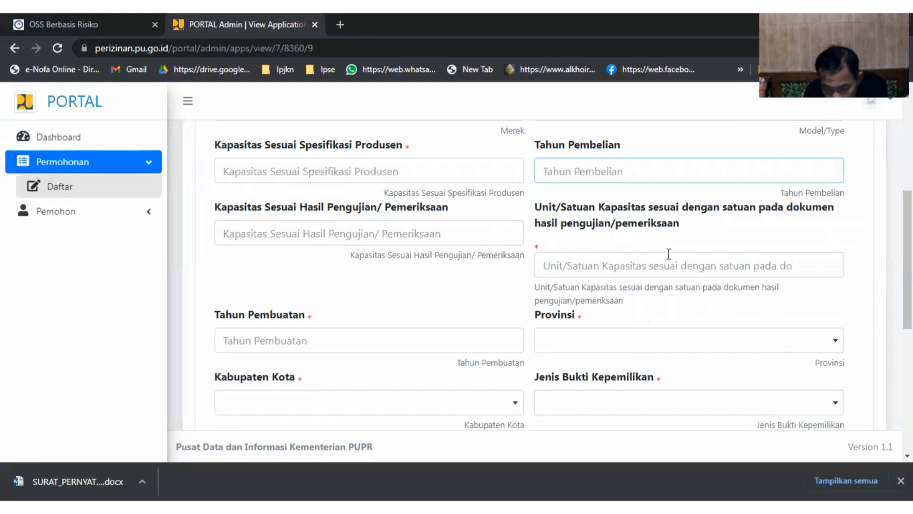
{"action": "left_click", "coordinate": [606, 269]}
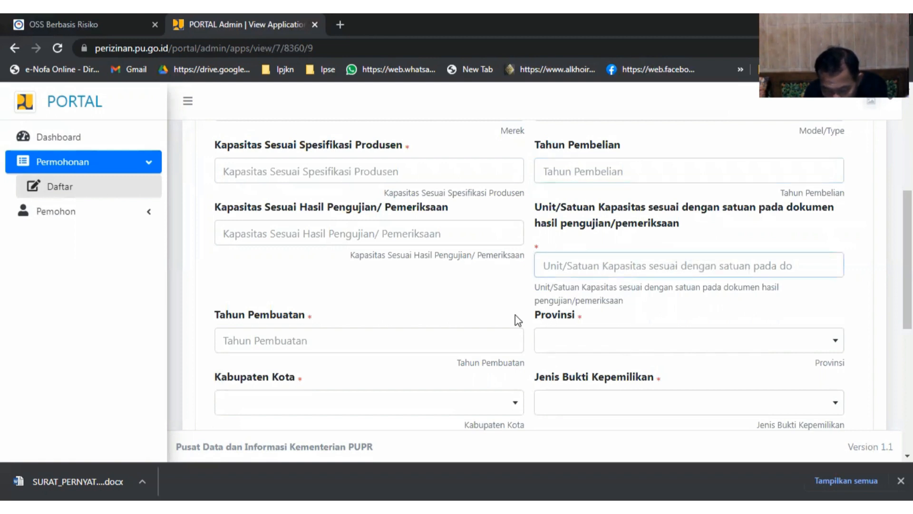
Set Jenis Bukti Kepemilikan for the equipment to Faktur Penjualan
{"action": "scroll", "coordinate": [294, 261], "scroll_direction": "down", "scroll_amount": 1}
{"action": "scroll", "coordinate": [272, 248], "scroll_direction": "down", "scroll_amount": 1}
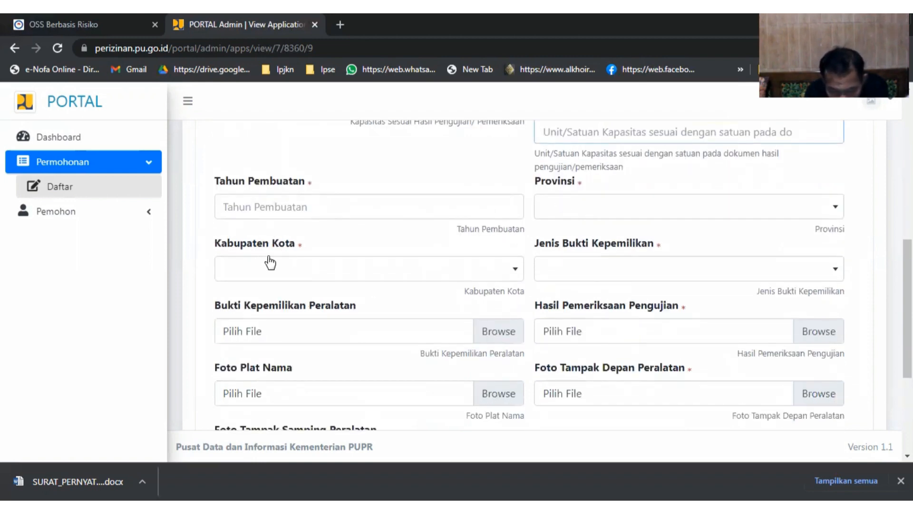
{"action": "left_click", "coordinate": [601, 274]}
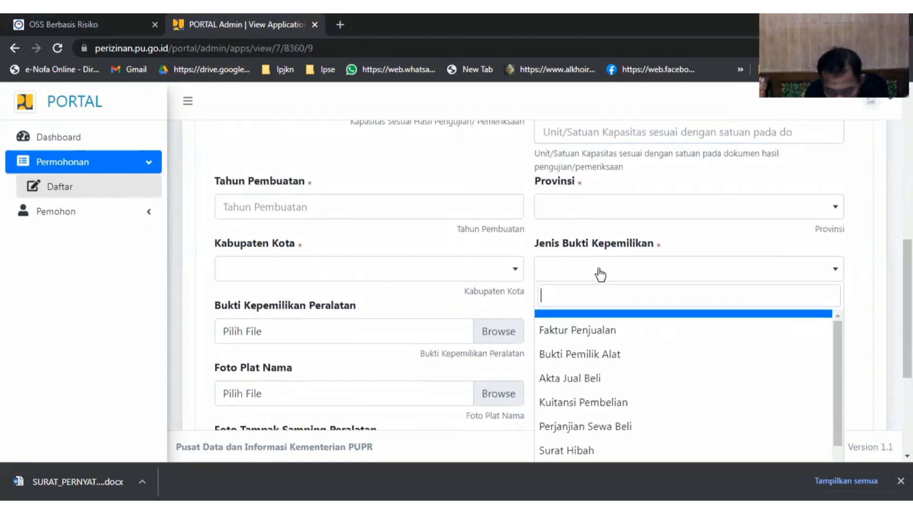
{"action": "scroll", "coordinate": [585, 281], "scroll_direction": "down", "scroll_amount": 1}
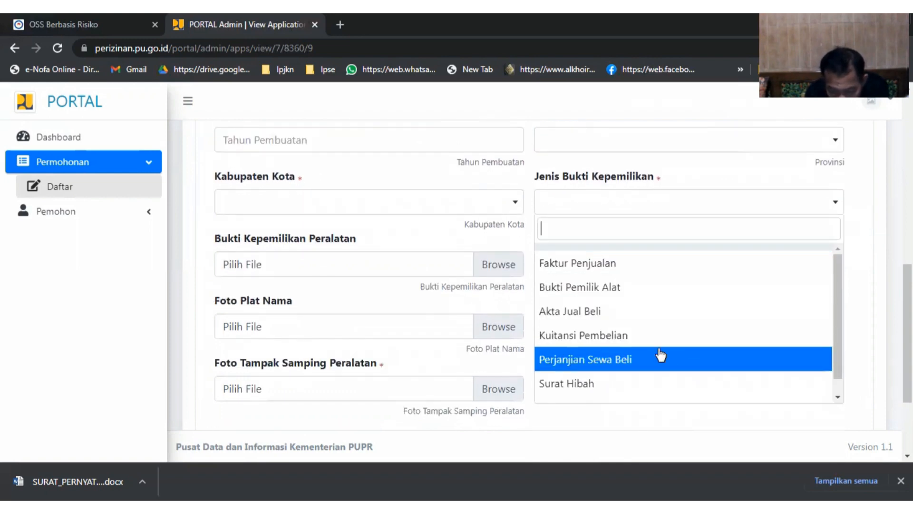
{"action": "left_click", "coordinate": [610, 266]}
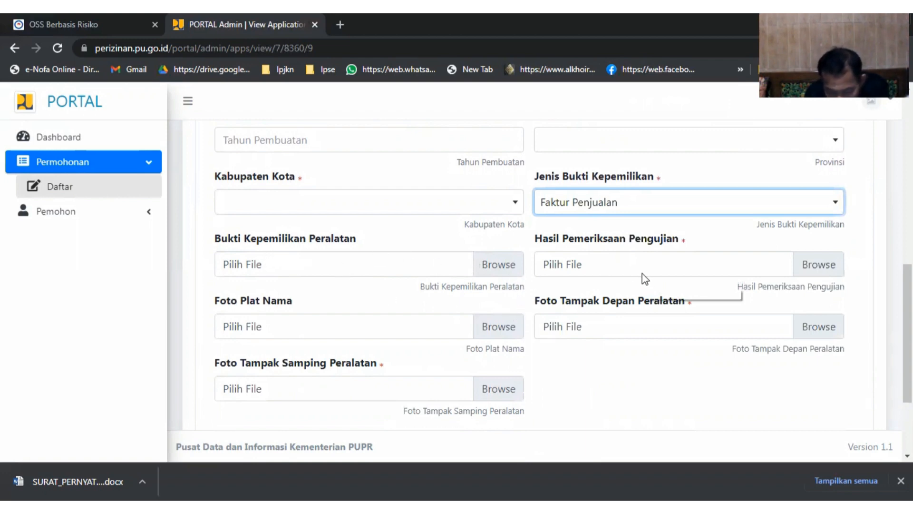
Open the file selection for Hasil Pemeriksaan Pengujian, cancel it and look over the remaining equipment photo uploads
{"action": "left_click", "coordinate": [721, 264]}
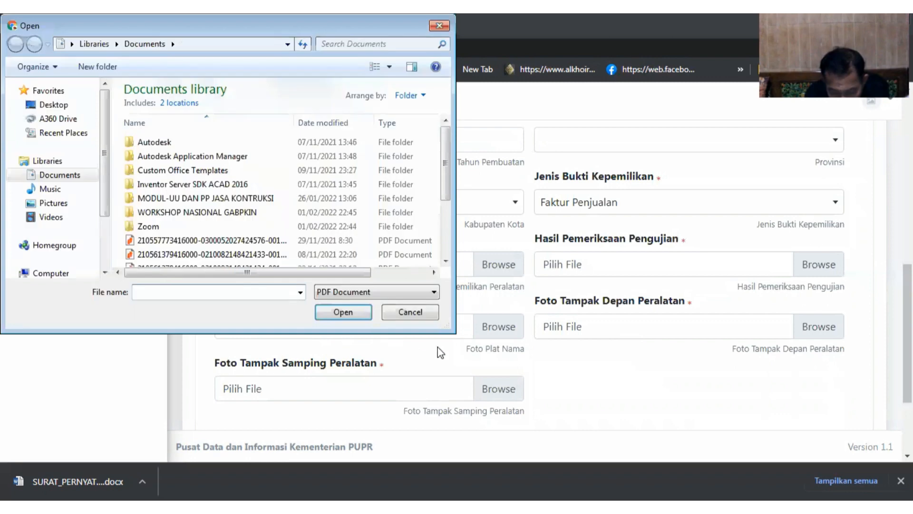
{"action": "left_click", "coordinate": [423, 315]}
{"action": "scroll", "coordinate": [457, 367], "scroll_direction": "down", "scroll_amount": 3}
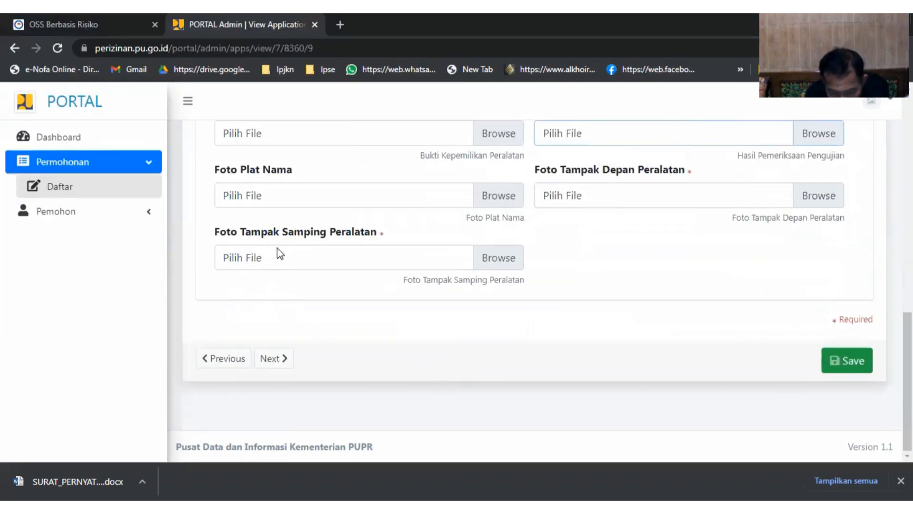
{"action": "scroll", "coordinate": [456, 279], "scroll_direction": "up", "scroll_amount": 2}
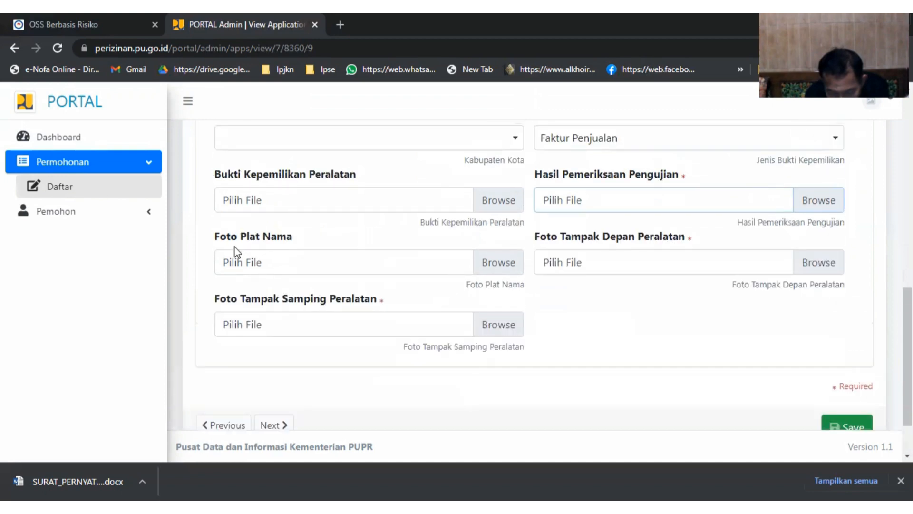
{"action": "scroll", "coordinate": [380, 314], "scroll_direction": "down", "scroll_amount": 2}
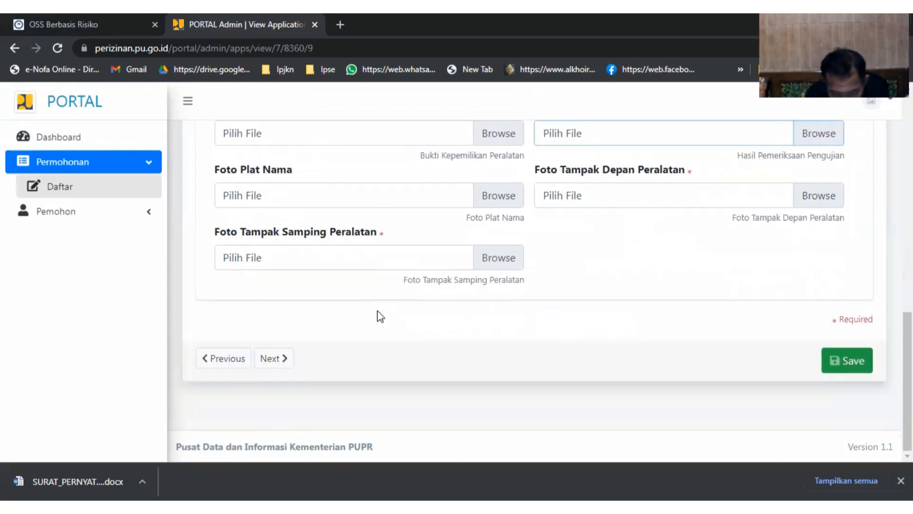
Review the Informasi Peralatan form once more and proceed to the Informasi Penanggung Jawab Badan Usaha page
{"action": "scroll", "coordinate": [381, 316], "scroll_direction": "up", "scroll_amount": 6}
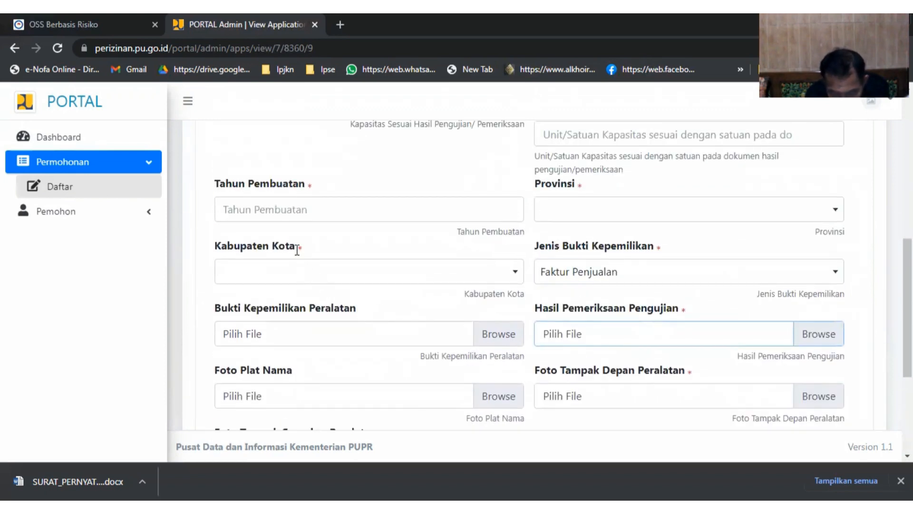
{"action": "scroll", "coordinate": [297, 249], "scroll_direction": "down", "scroll_amount": 6}
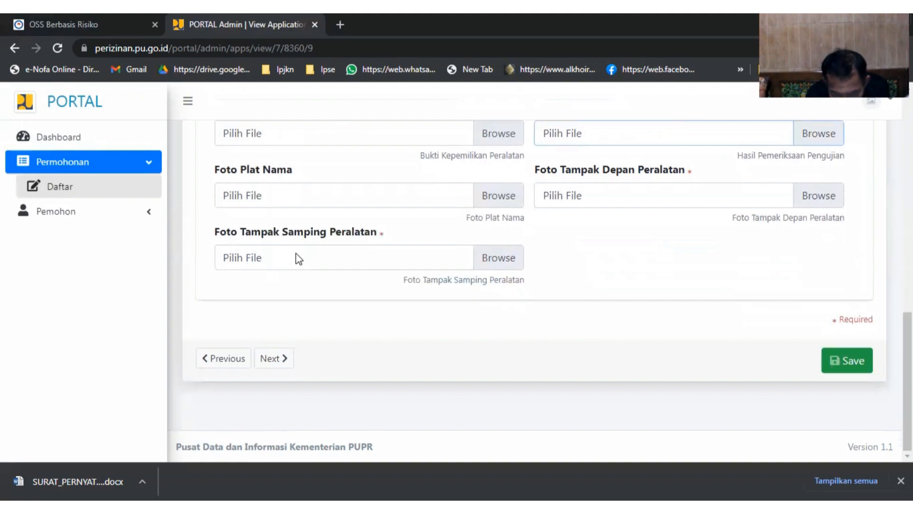
{"action": "scroll", "coordinate": [298, 258], "scroll_direction": "up", "scroll_amount": 18}
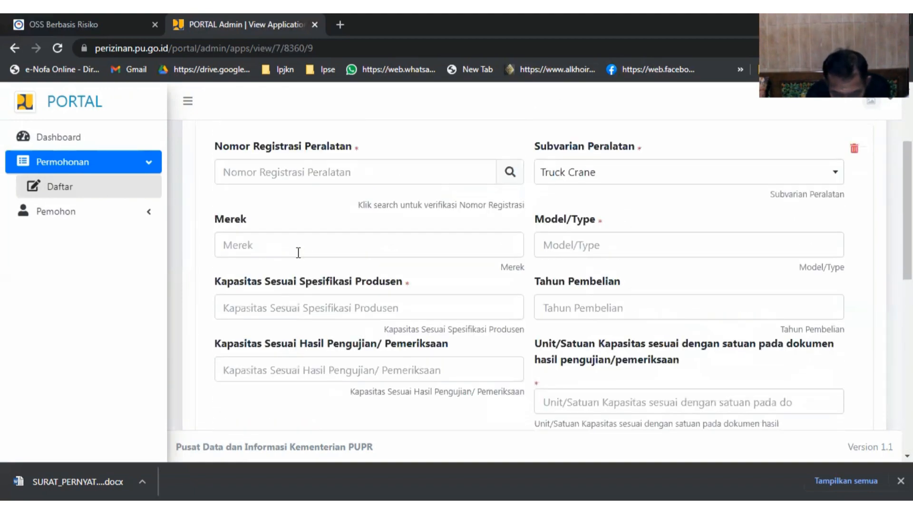
{"action": "scroll", "coordinate": [298, 253], "scroll_direction": "up", "scroll_amount": 2}
{"action": "scroll", "coordinate": [298, 259], "scroll_direction": "down", "scroll_amount": 14}
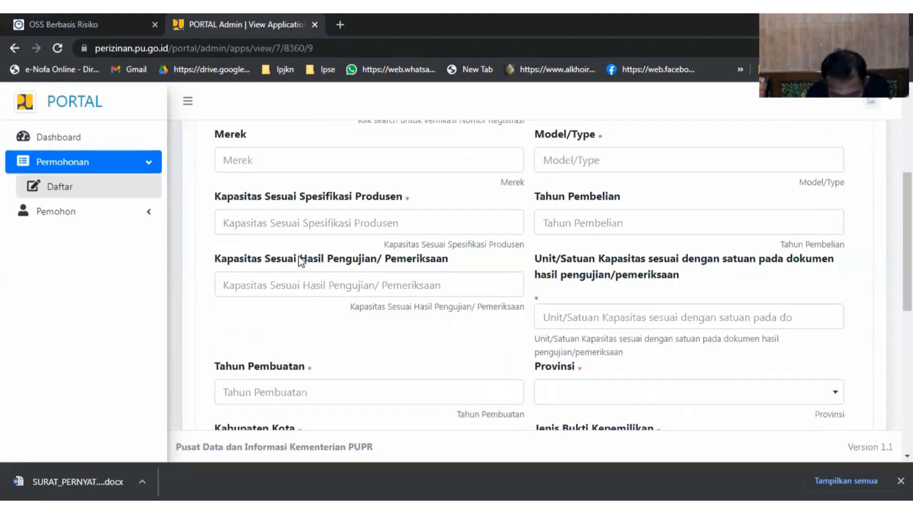
{"action": "scroll", "coordinate": [301, 262], "scroll_direction": "down", "scroll_amount": 2}
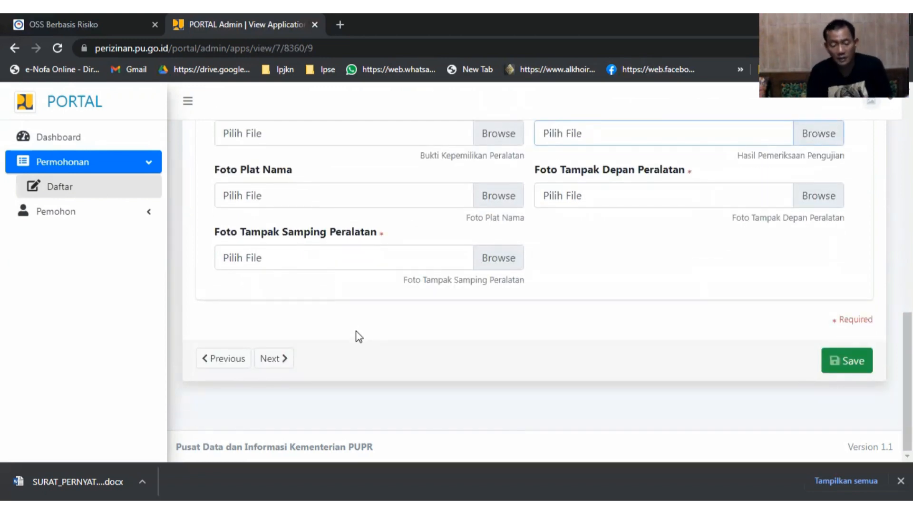
{"action": "left_click", "coordinate": [291, 364]}
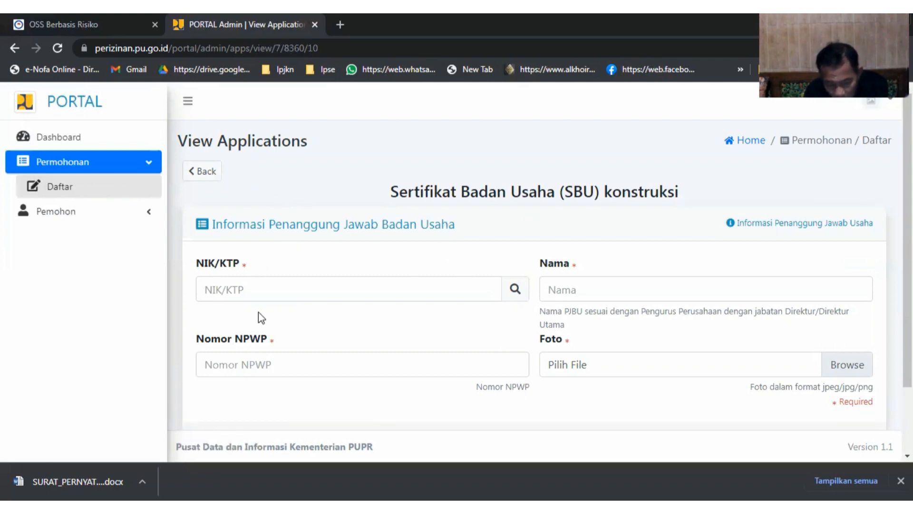
Look over the NIK/KTP, Nama, Nomor NPWP and Foto fields and proceed to the Informasi Penanggung Jawab Tehnik page
{"action": "left_click", "coordinate": [258, 288]}
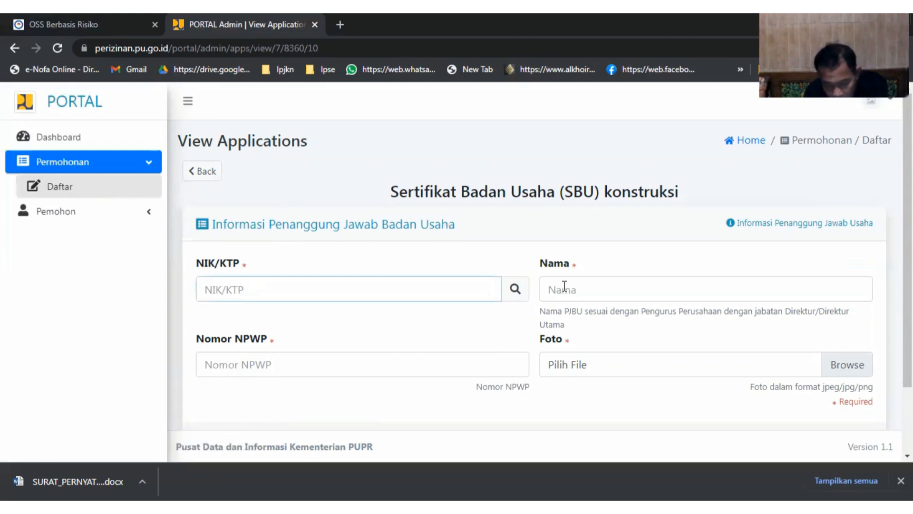
{"action": "left_click", "coordinate": [598, 284]}
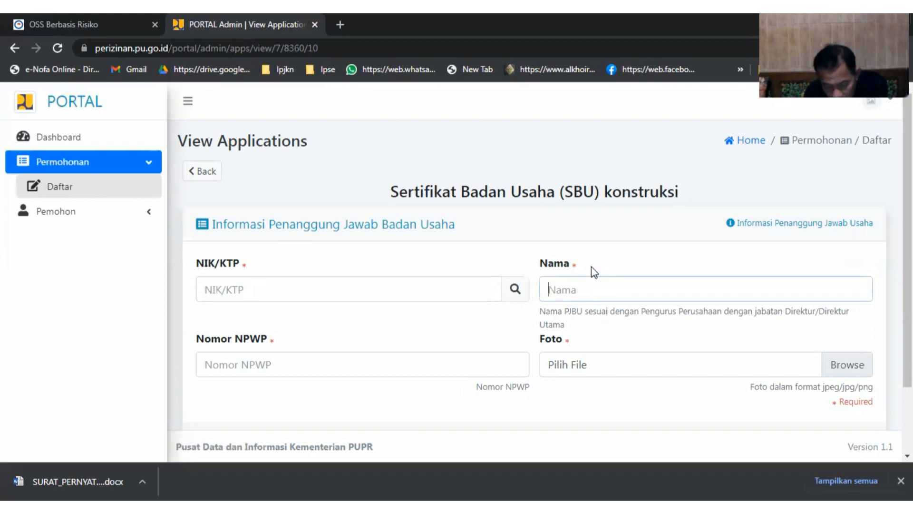
{"action": "scroll", "coordinate": [339, 293], "scroll_direction": "down", "scroll_amount": 2}
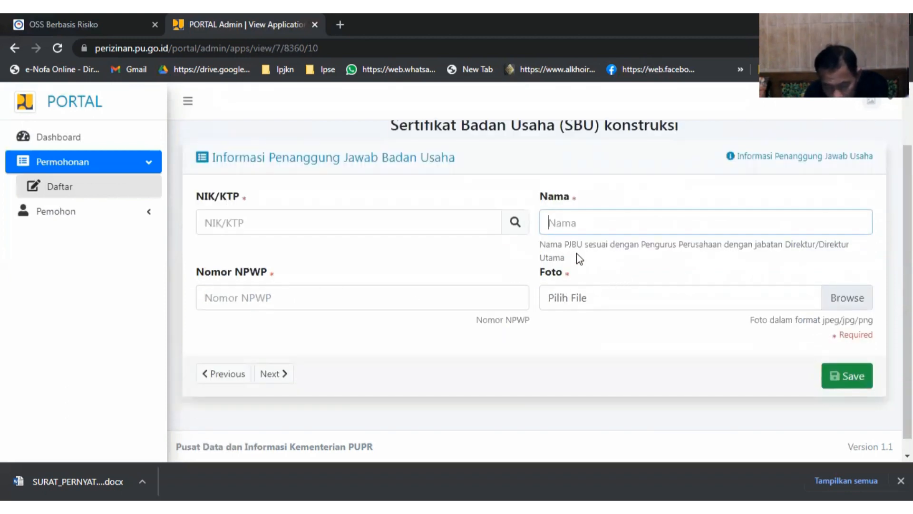
{"action": "scroll", "coordinate": [580, 239], "scroll_direction": "up", "scroll_amount": 2}
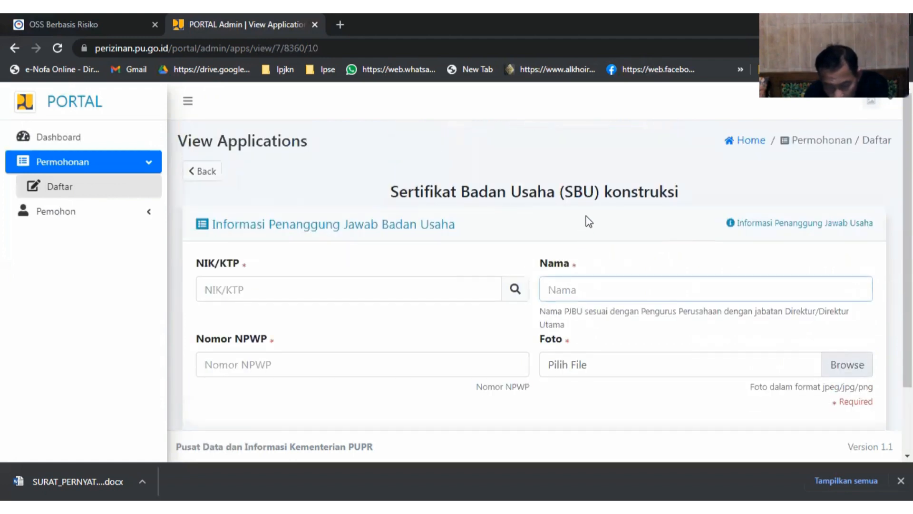
{"action": "scroll", "coordinate": [591, 195], "scroll_direction": "down", "scroll_amount": 2}
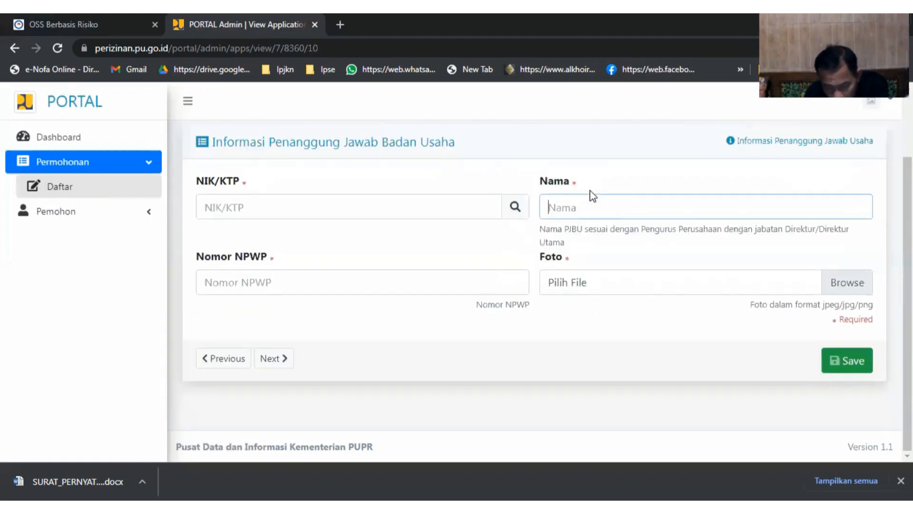
{"action": "left_click", "coordinate": [270, 360]}
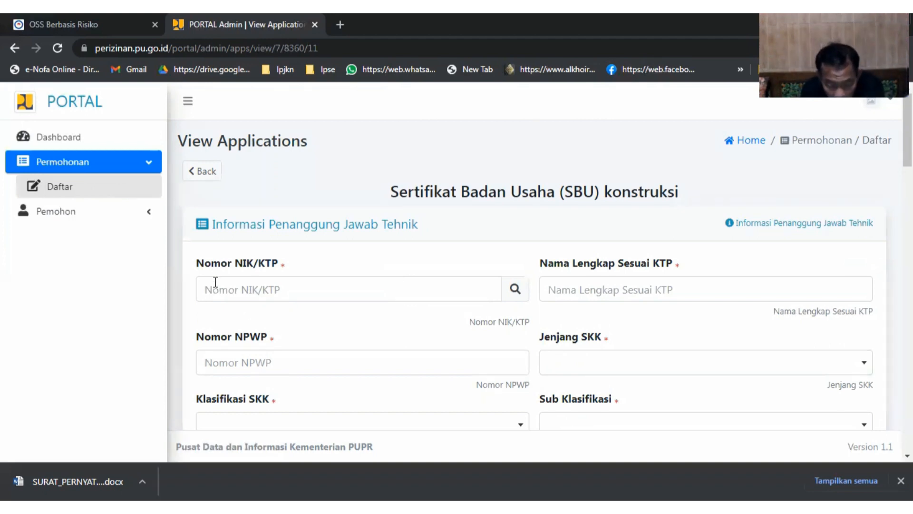
Set the technical manager's Jenjang SKK to 5 and Klasifikasi SKK to SIPIL, leaving the identity fields blank
{"action": "left_click", "coordinate": [240, 286]}
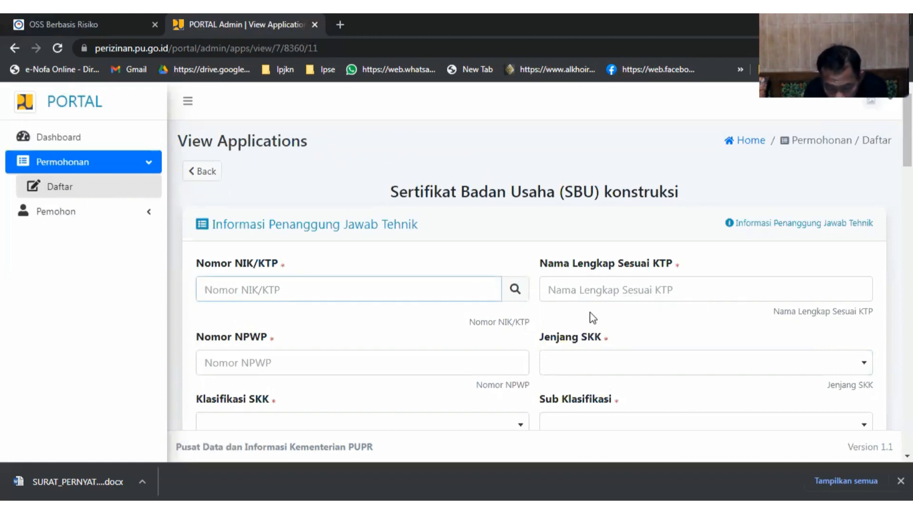
{"action": "scroll", "coordinate": [308, 265], "scroll_direction": "down", "scroll_amount": 1}
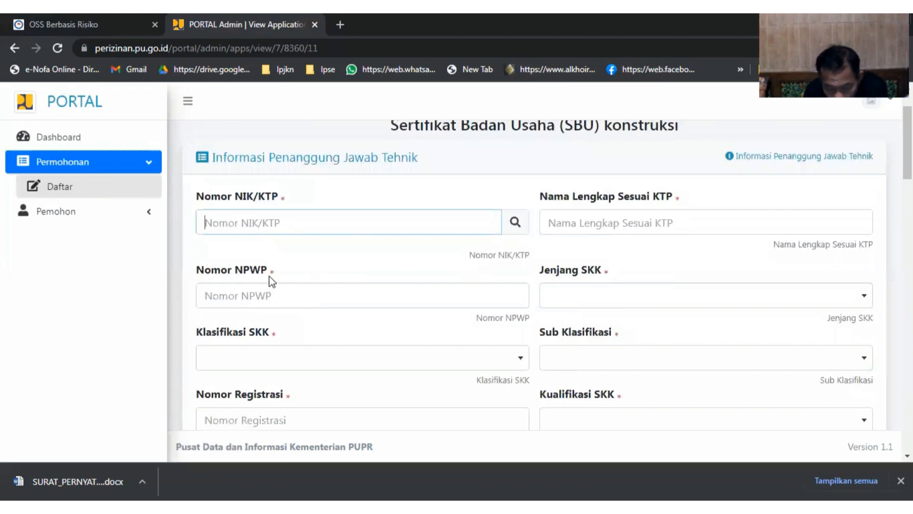
{"action": "left_click", "coordinate": [641, 287]}
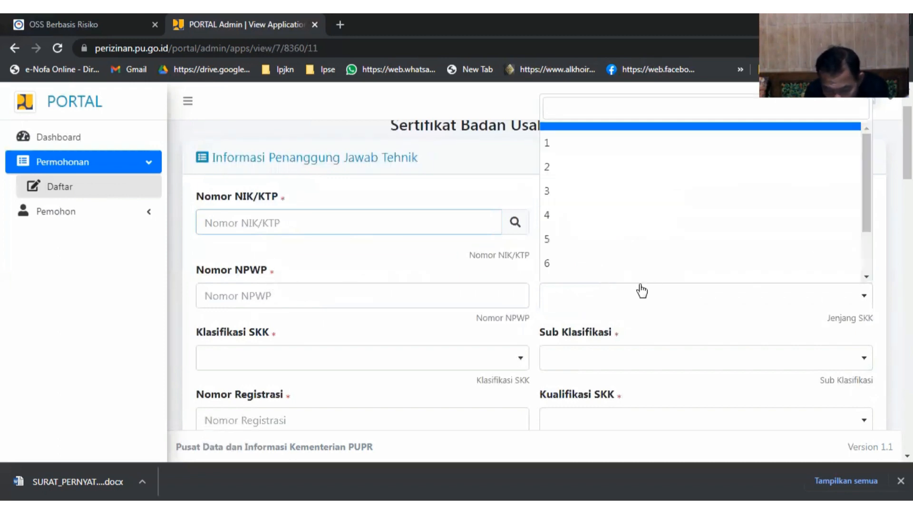
{"action": "left_click", "coordinate": [563, 236]}
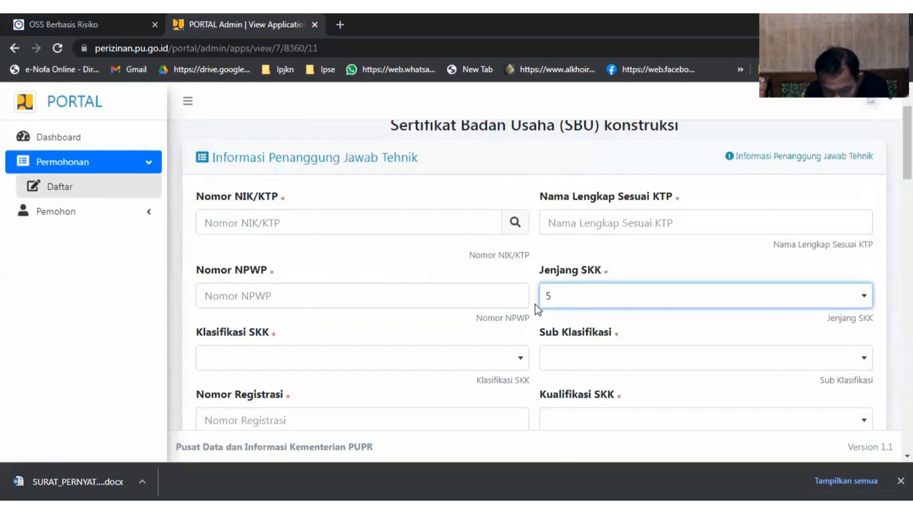
{"action": "scroll", "coordinate": [536, 304], "scroll_direction": "down", "scroll_amount": 3}
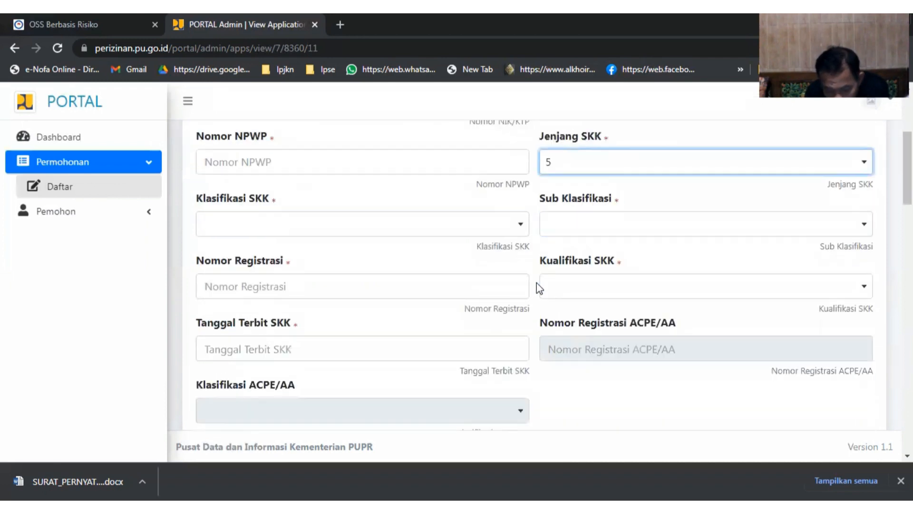
{"action": "left_click", "coordinate": [273, 221]}
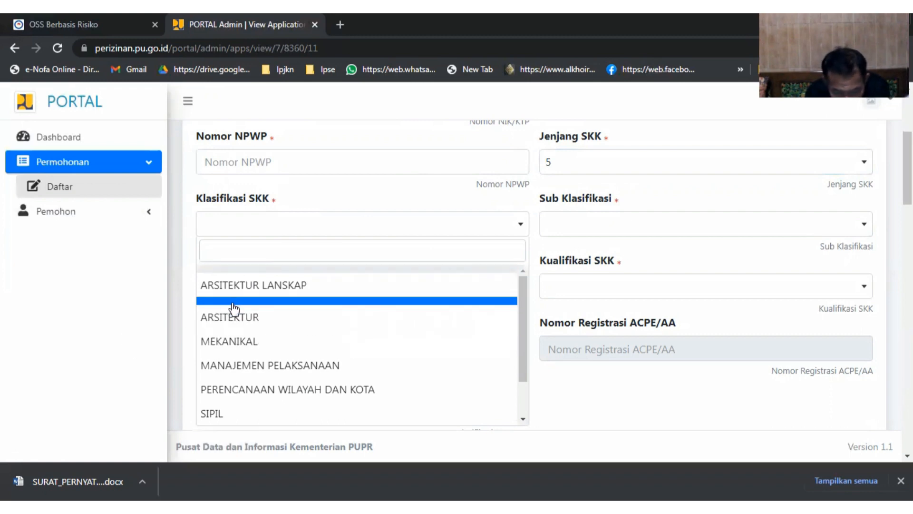
{"action": "scroll", "coordinate": [264, 337], "scroll_direction": "down", "scroll_amount": 1}
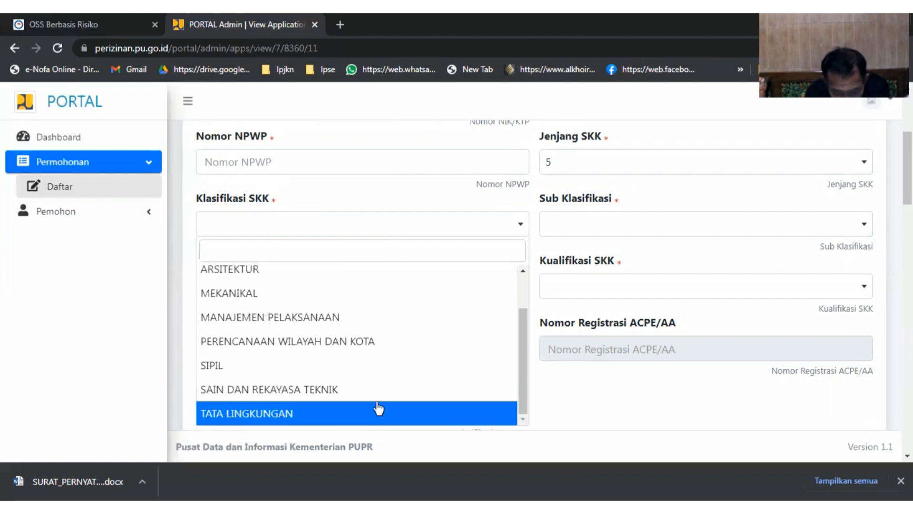
{"action": "left_click", "coordinate": [397, 377]}
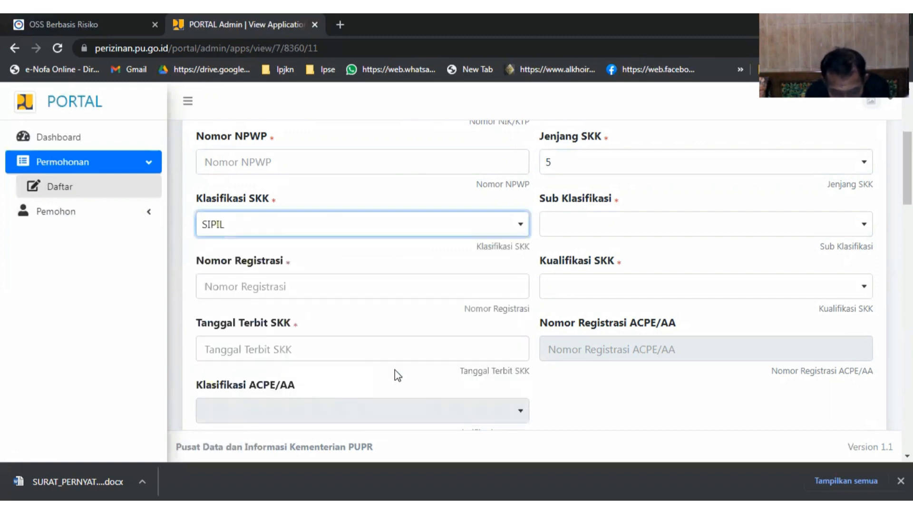
Set the technical manager's Sub Klasifikasi to Gedung and Kualifikasi SKK to Teknisi atau Analis, leaving Nomor Registrasi blank
{"action": "left_click", "coordinate": [649, 235]}
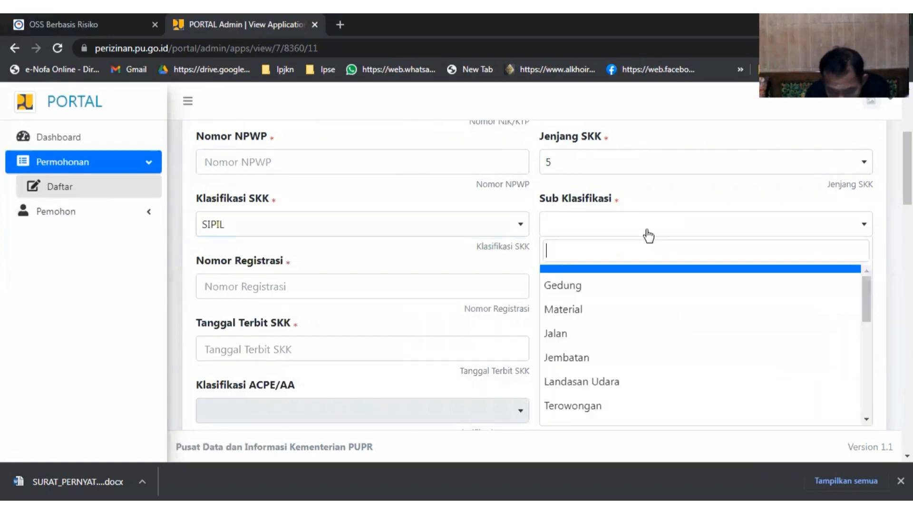
{"action": "left_click", "coordinate": [598, 295]}
{"action": "left_click", "coordinate": [368, 286]}
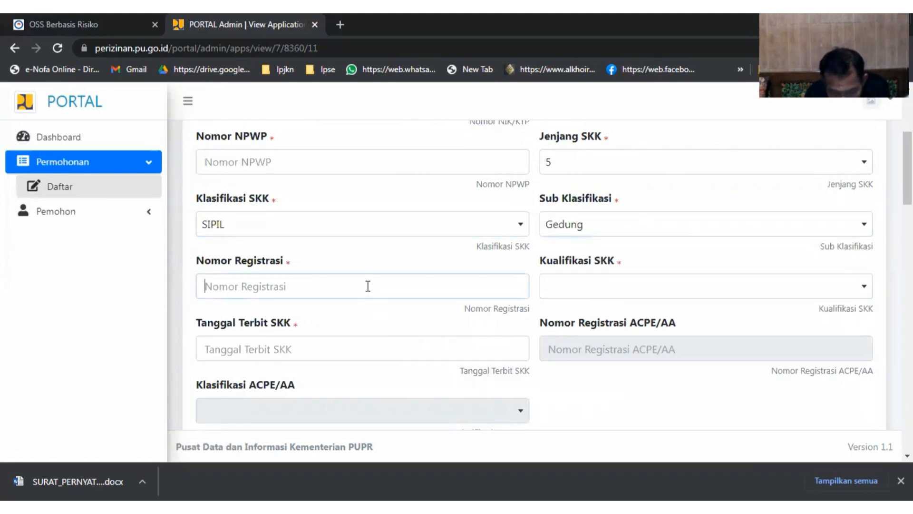
{"action": "left_click", "coordinate": [659, 291]}
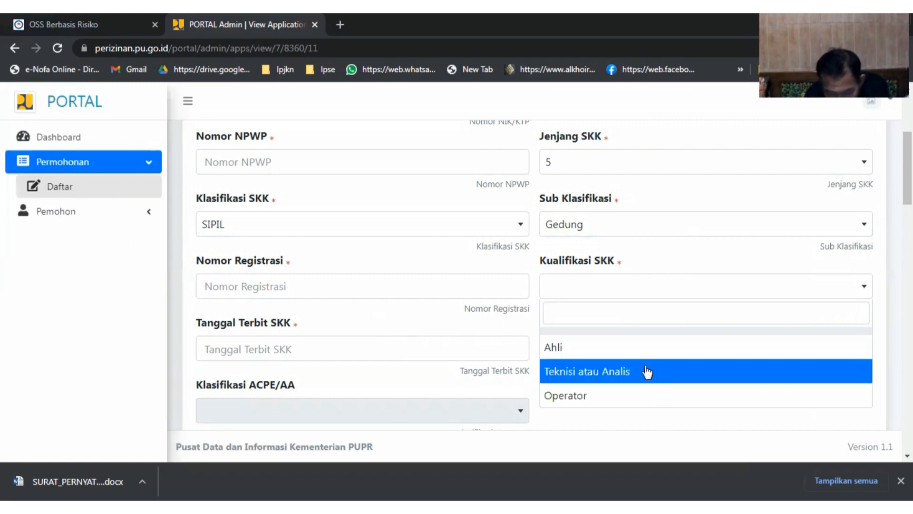
{"action": "left_click", "coordinate": [632, 376]}
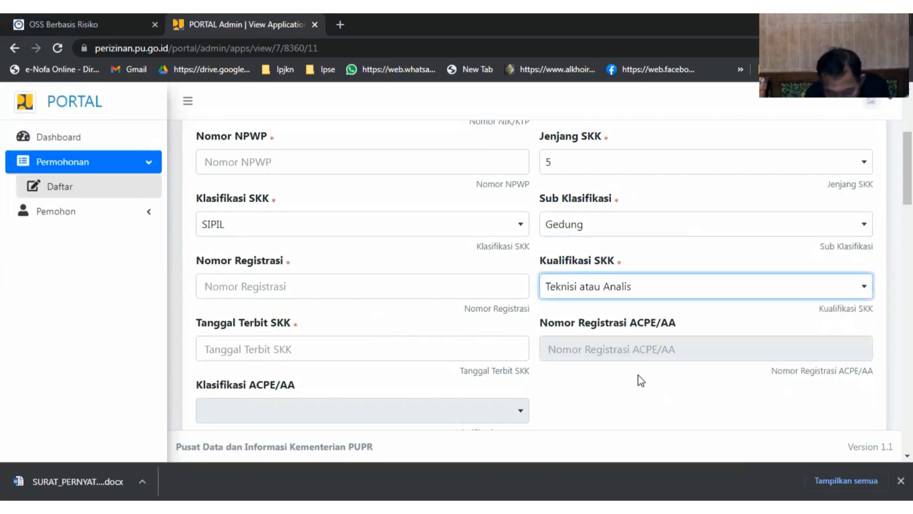
Set the technical manager's Tanggal Terbit SKK to 2022-02-01 and check the Nomor Registrasi ACPE/AA and Klasifikasi ACPE/AA fields
{"action": "left_click", "coordinate": [388, 351]}
{"action": "left_click", "coordinate": [455, 291]}
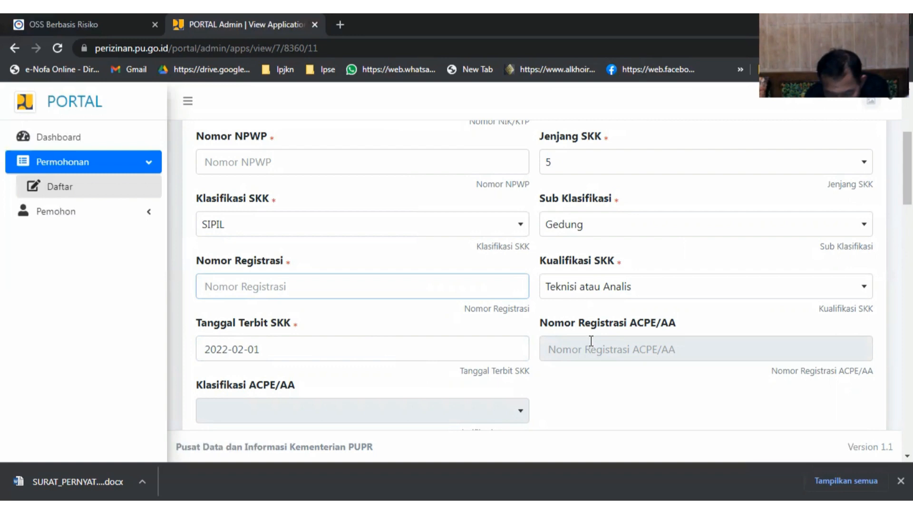
{"action": "scroll", "coordinate": [591, 340], "scroll_direction": "down", "scroll_amount": 1}
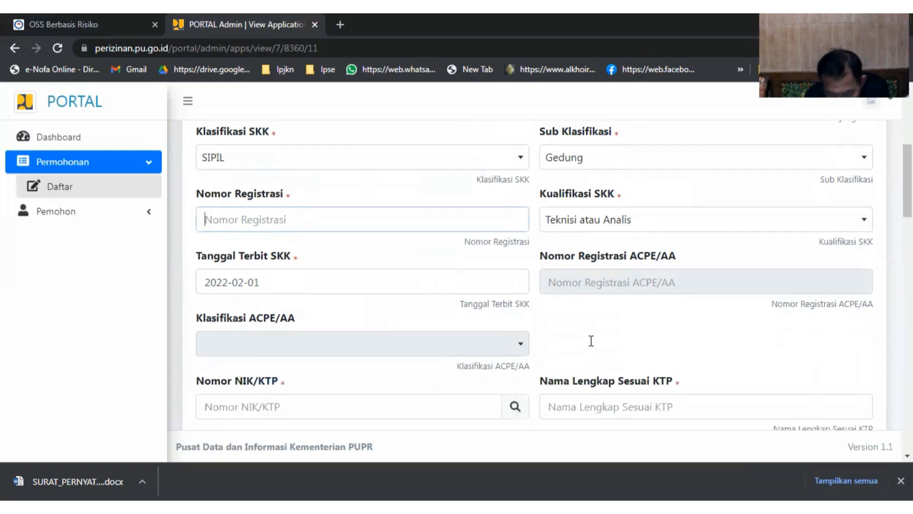
{"action": "left_click", "coordinate": [610, 279]}
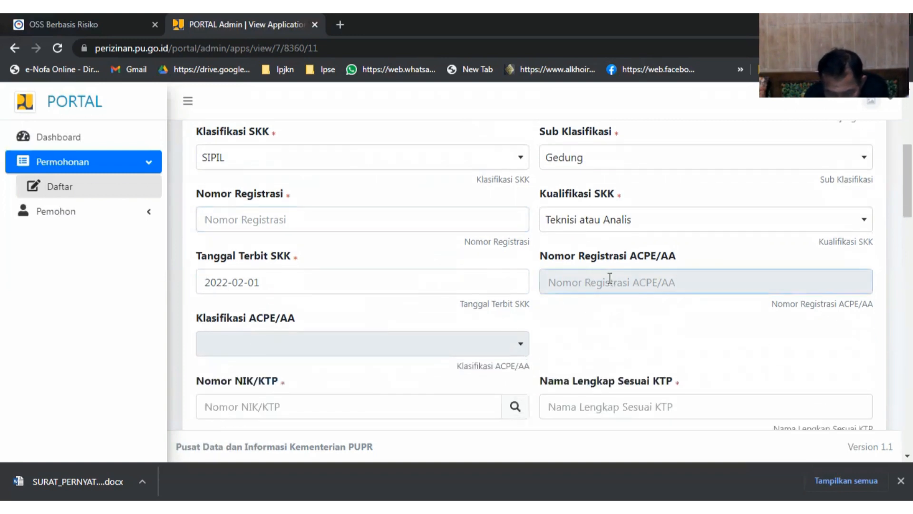
{"action": "left_click", "coordinate": [383, 346]}
Look over the remaining blank technical manager entries and proceed to the Informasi Penanggung Jawab Sub Klasifikasi page
{"action": "scroll", "coordinate": [690, 263], "scroll_direction": "down", "scroll_amount": 1}
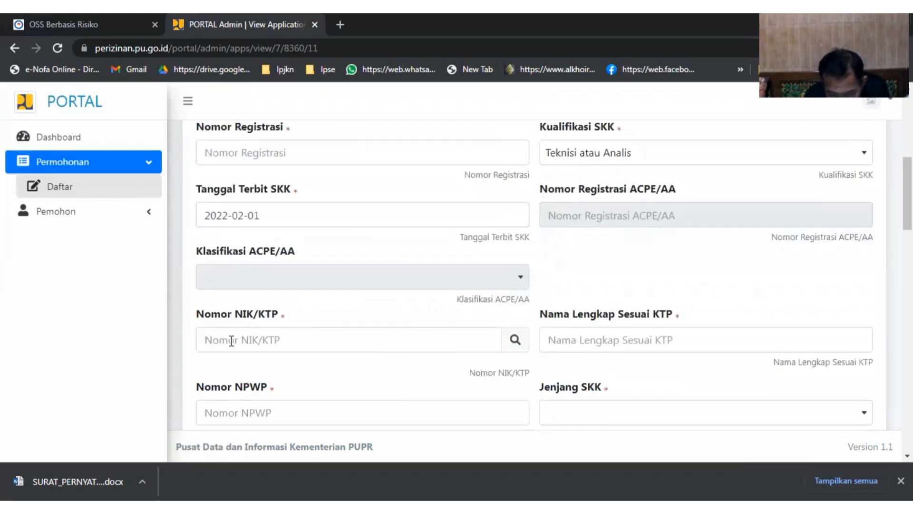
{"action": "scroll", "coordinate": [232, 341], "scroll_direction": "down", "scroll_amount": 4}
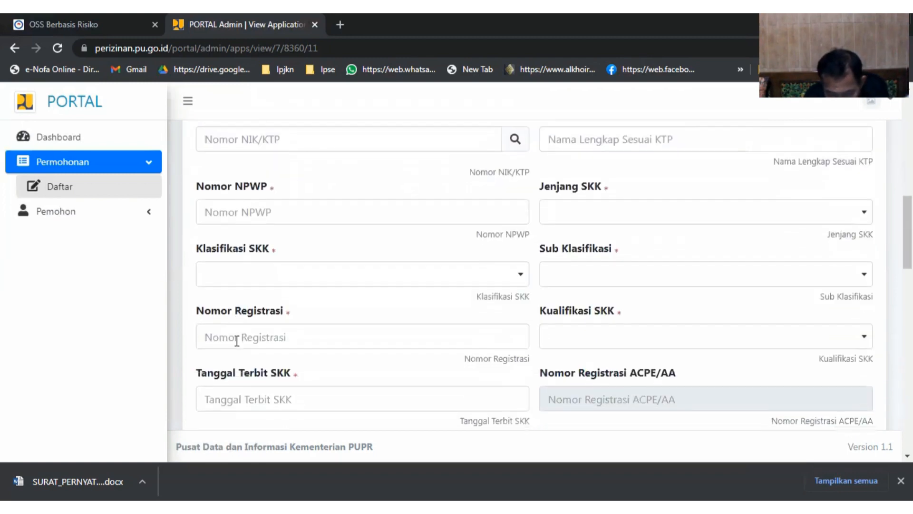
{"action": "scroll", "coordinate": [237, 341], "scroll_direction": "down", "scroll_amount": 5}
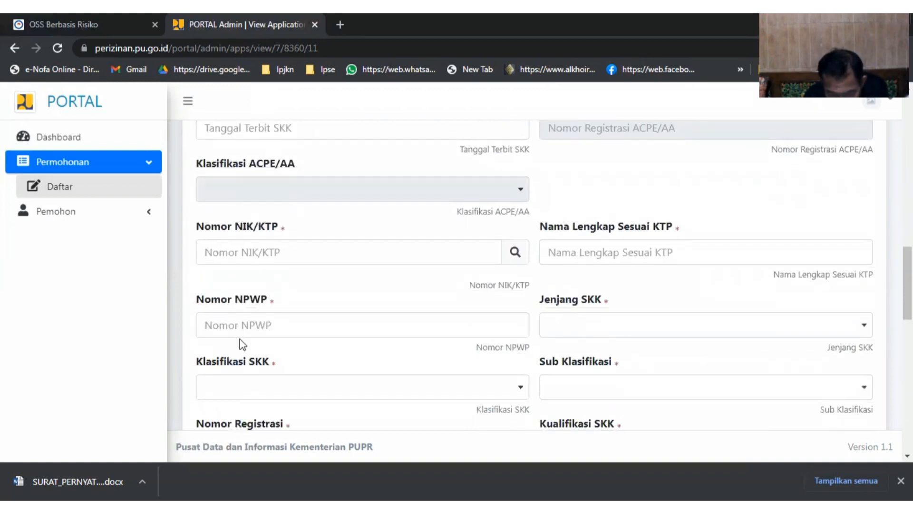
{"action": "scroll", "coordinate": [243, 343], "scroll_direction": "down", "scroll_amount": 6}
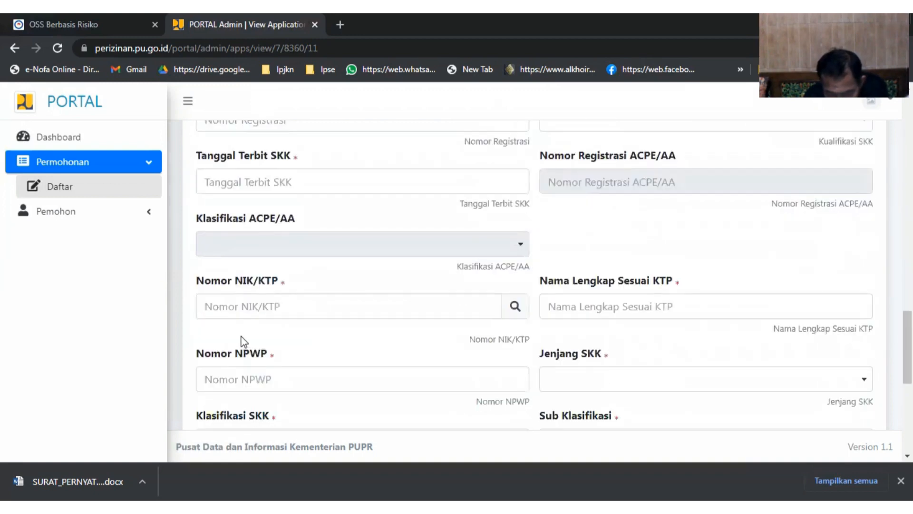
{"action": "scroll", "coordinate": [244, 341], "scroll_direction": "down", "scroll_amount": 5}
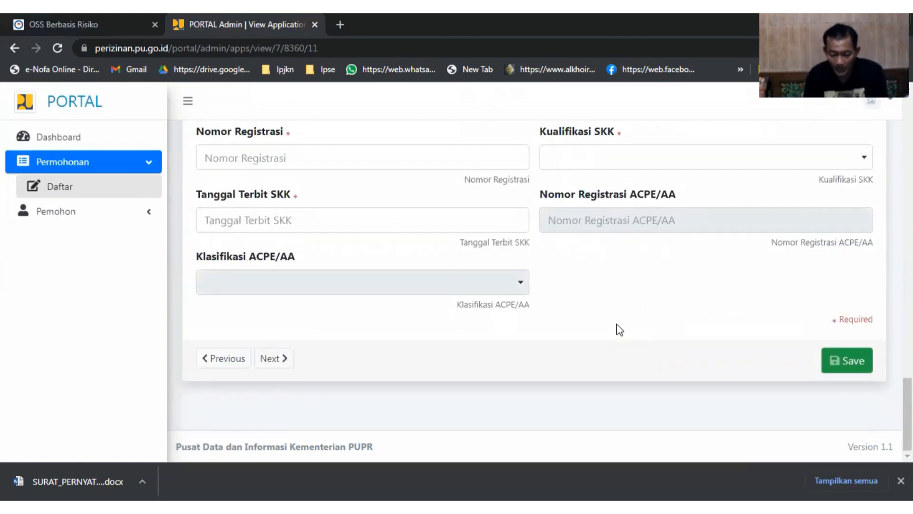
{"action": "left_click", "coordinate": [270, 362]}
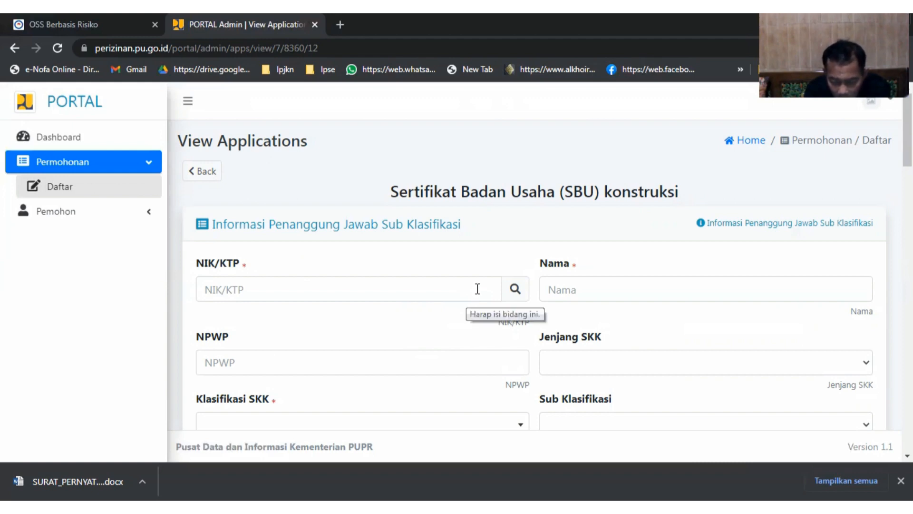
Examine the required fields for the subclassification manager and the options offered for Klasifikasi SKK, without choosing one
{"action": "scroll", "coordinate": [421, 331], "scroll_direction": "down", "scroll_amount": 2}
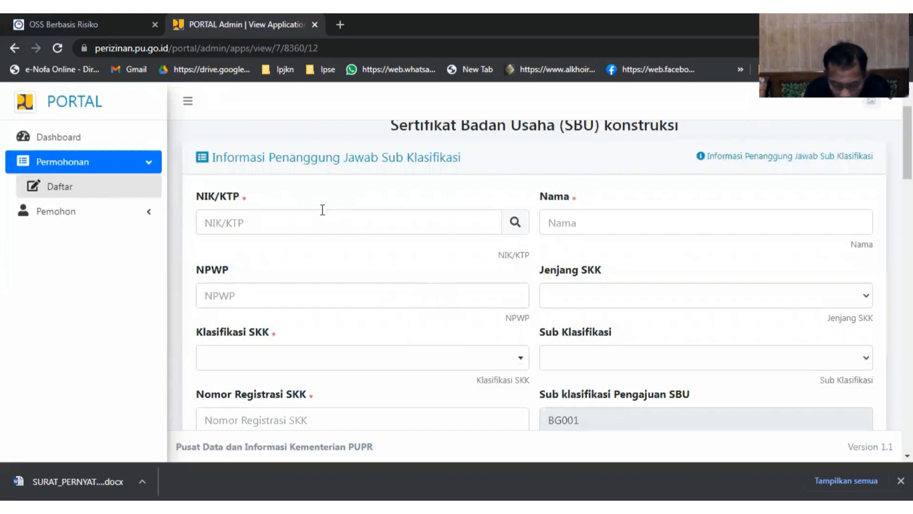
{"action": "scroll", "coordinate": [323, 209], "scroll_direction": "down", "scroll_amount": 2}
{"action": "scroll", "coordinate": [323, 201], "scroll_direction": "up", "scroll_amount": 2}
{"action": "scroll", "coordinate": [332, 203], "scroll_direction": "down", "scroll_amount": 3}
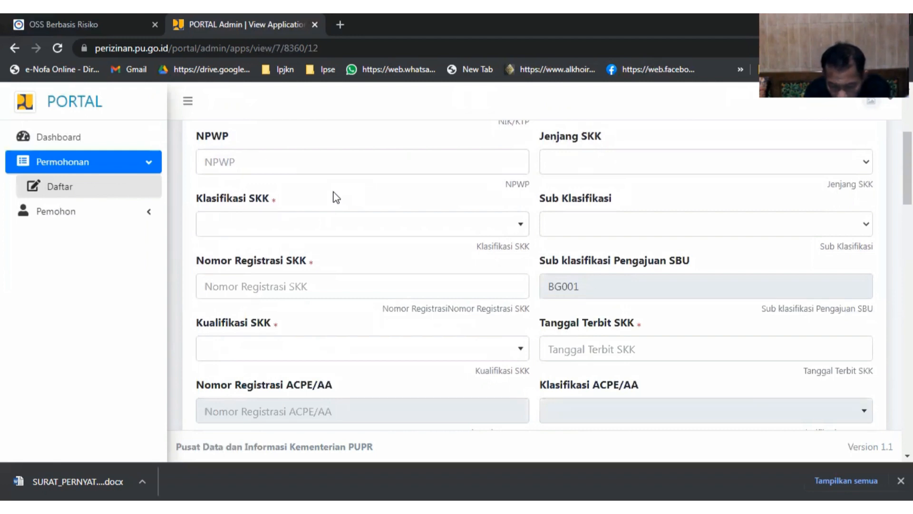
{"action": "scroll", "coordinate": [336, 196], "scroll_direction": "up", "scroll_amount": 5}
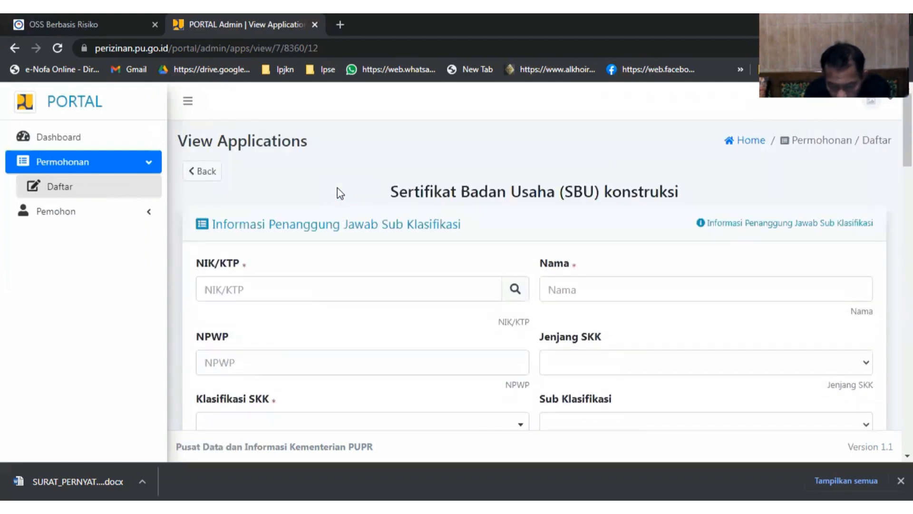
{"action": "scroll", "coordinate": [339, 193], "scroll_direction": "down", "scroll_amount": 1}
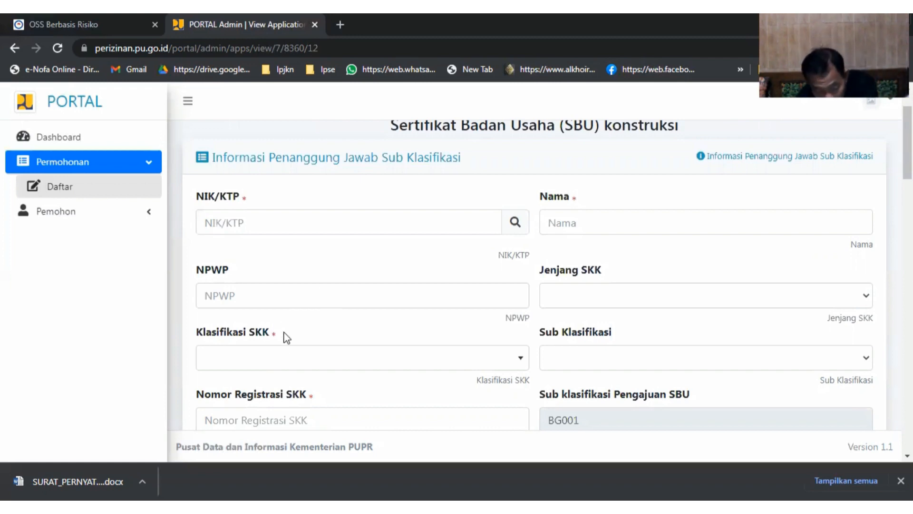
{"action": "left_click", "coordinate": [282, 360]}
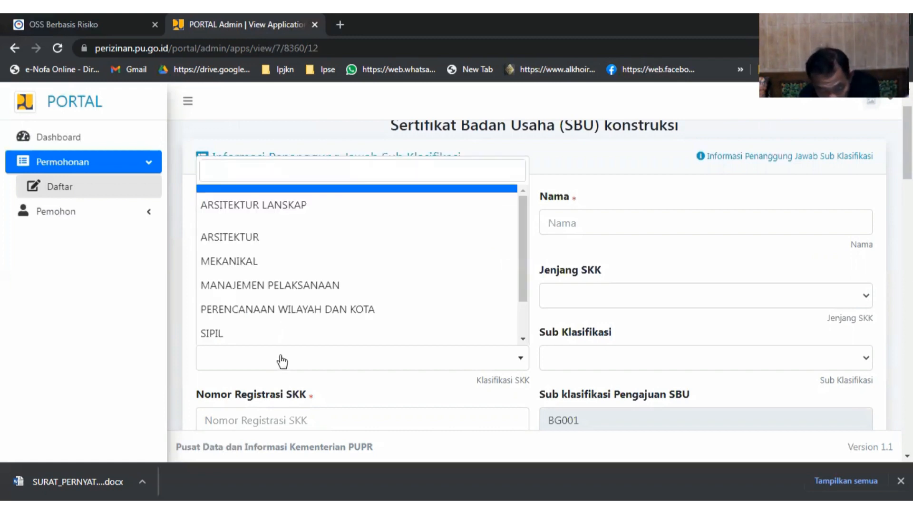
{"action": "left_click", "coordinate": [543, 265]}
Set the first subclassification manager's Jenjang SKK to 5
{"action": "scroll", "coordinate": [563, 291], "scroll_direction": "down", "scroll_amount": 2}
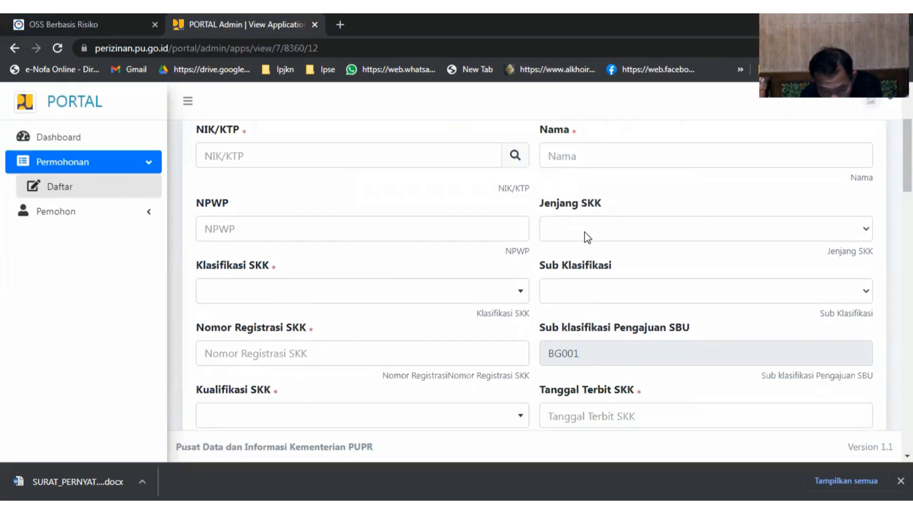
{"action": "left_click", "coordinate": [584, 232]}
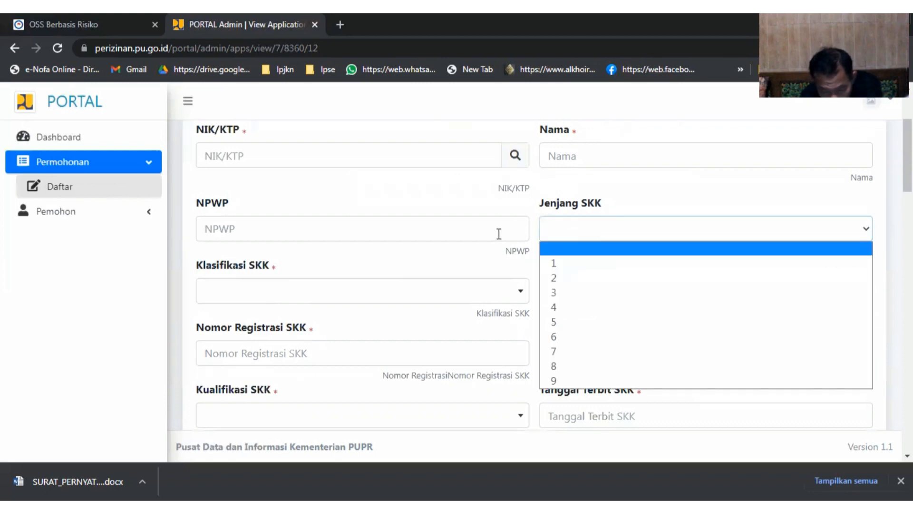
{"action": "left_click", "coordinate": [554, 322]}
Look over the remaining subclassification manager entries and proceed to the Informasi SMAP page
{"action": "scroll", "coordinate": [514, 330], "scroll_direction": "down", "scroll_amount": 2}
{"action": "scroll", "coordinate": [369, 316], "scroll_direction": "down", "scroll_amount": 2}
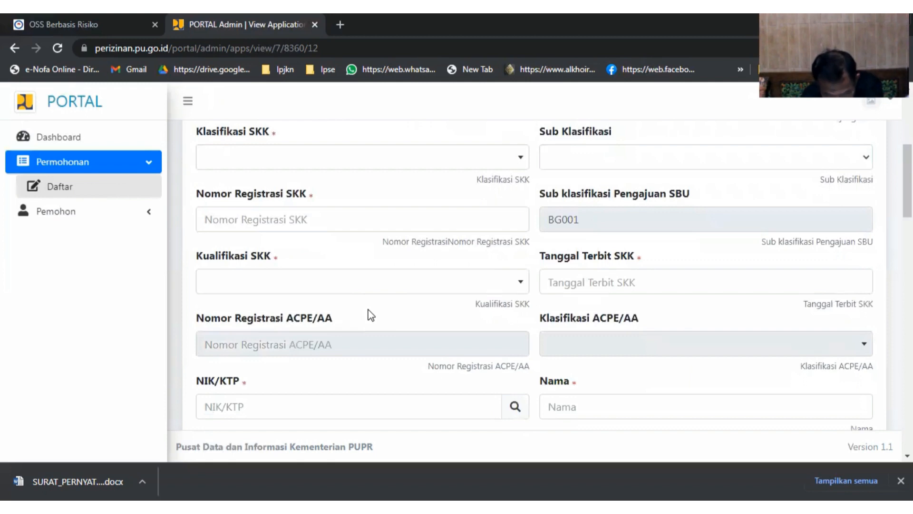
{"action": "scroll", "coordinate": [370, 315], "scroll_direction": "down", "scroll_amount": 7}
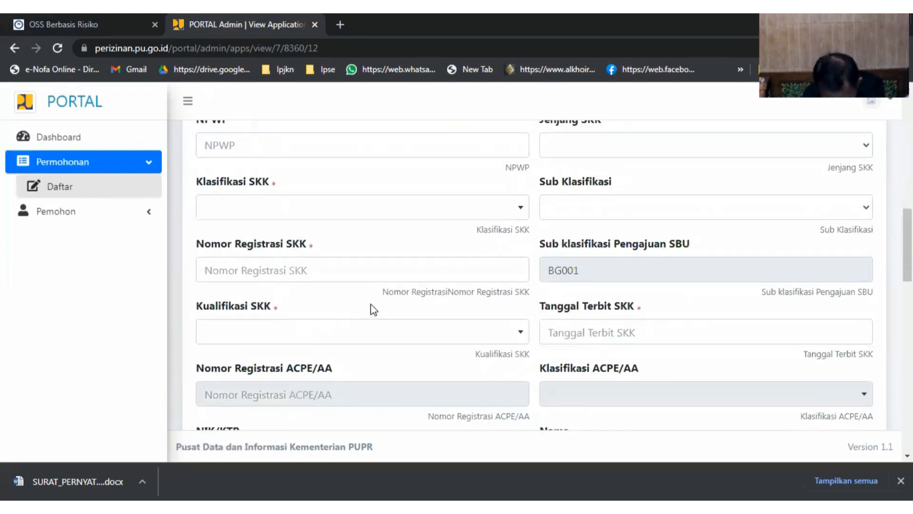
{"action": "scroll", "coordinate": [373, 301], "scroll_direction": "down", "scroll_amount": 5}
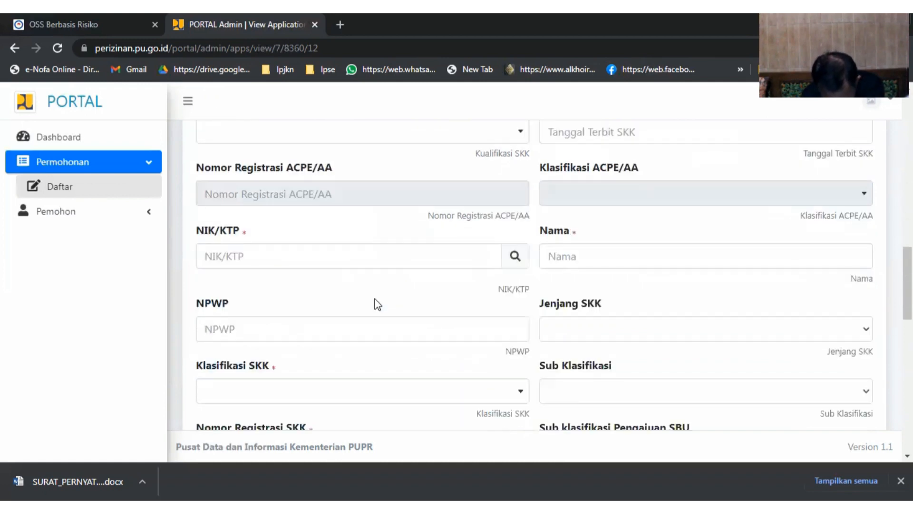
{"action": "scroll", "coordinate": [377, 304], "scroll_direction": "down", "scroll_amount": 10}
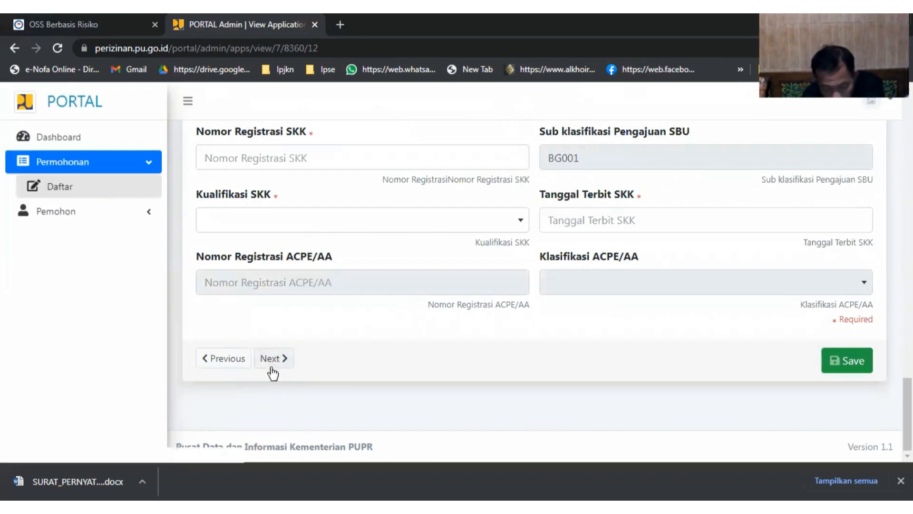
{"action": "left_click", "coordinate": [281, 357]}
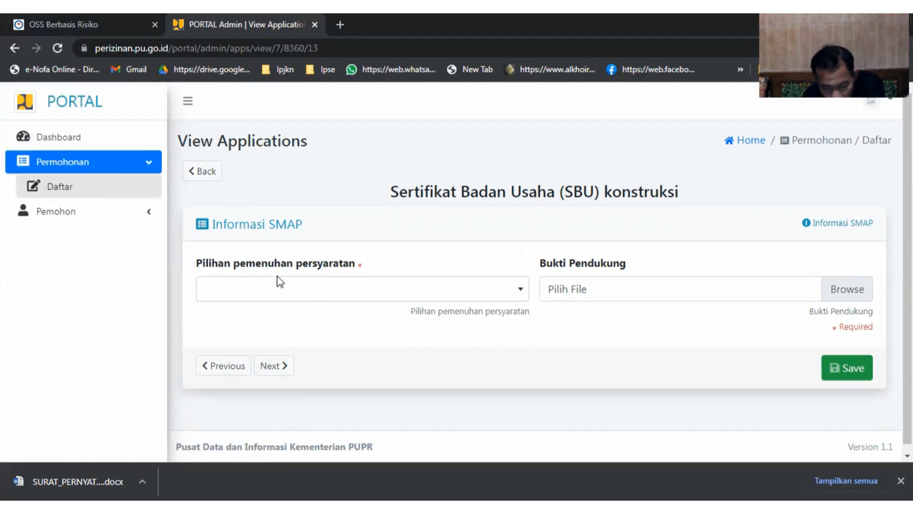
Set Pilihan pemenuhan persyaratan for SMAP to Surat Pernyataan Komitmen
{"action": "left_click", "coordinate": [523, 294]}
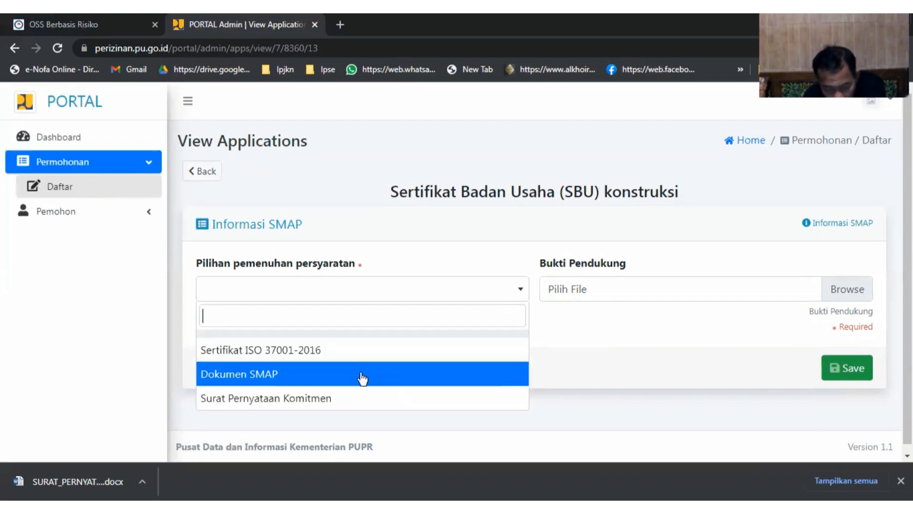
{"action": "left_click", "coordinate": [378, 401]}
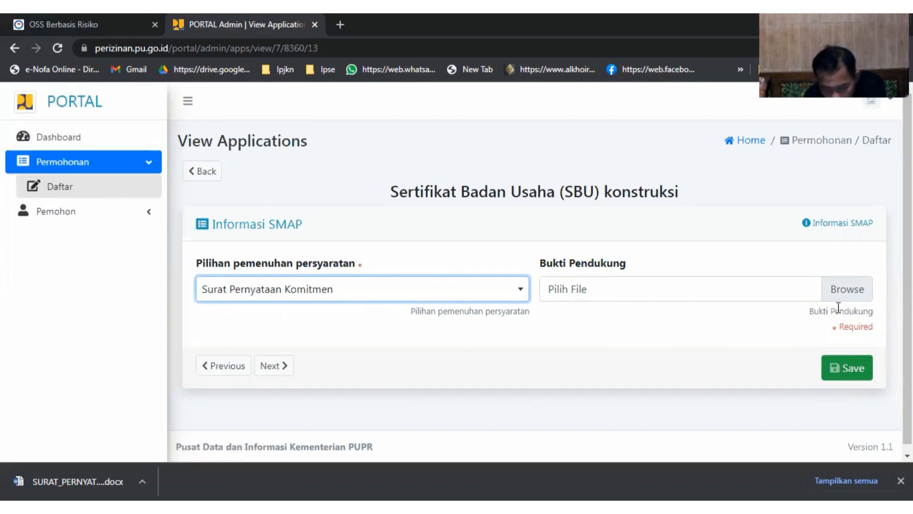
{"action": "right_click", "coordinate": [844, 287]}
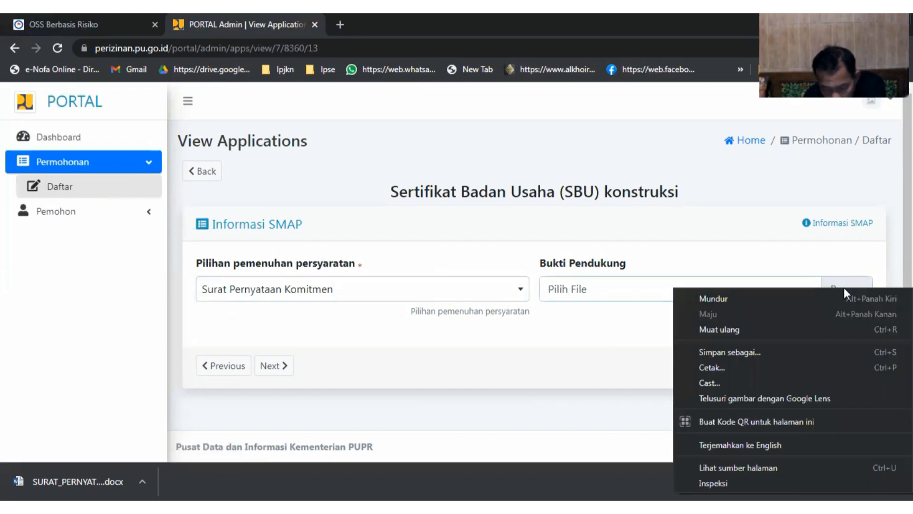
{"action": "left_click", "coordinate": [605, 387]}
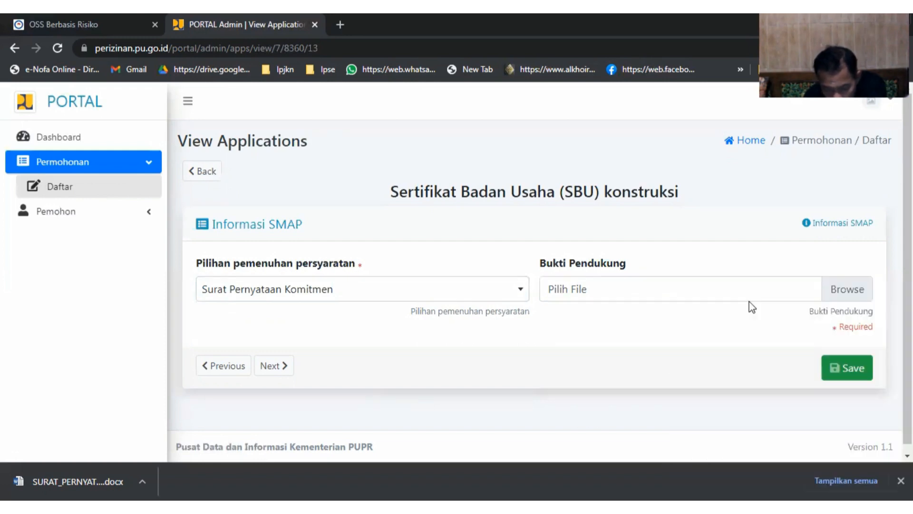
Open the file selection for the SMAP Bukti Pendukung, cancel it and proceed to the Informasi SMM page
{"action": "left_click", "coordinate": [841, 284]}
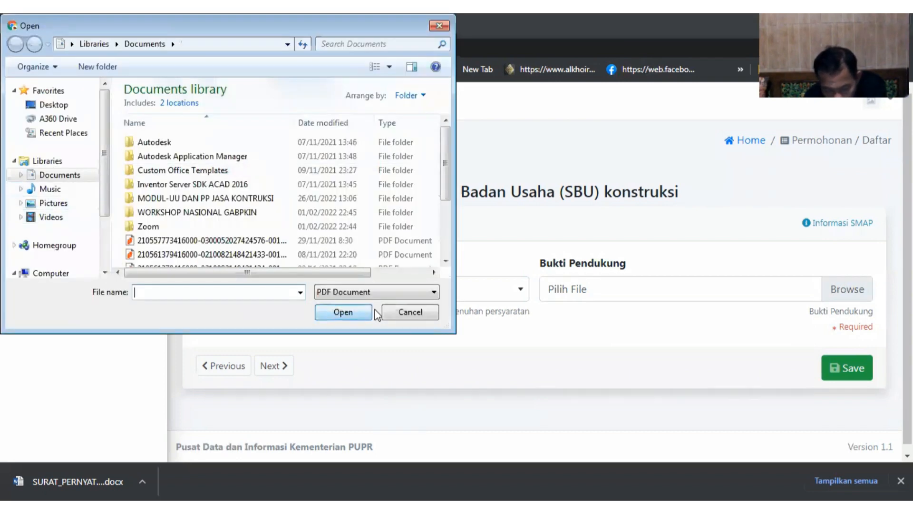
{"action": "left_click", "coordinate": [405, 312]}
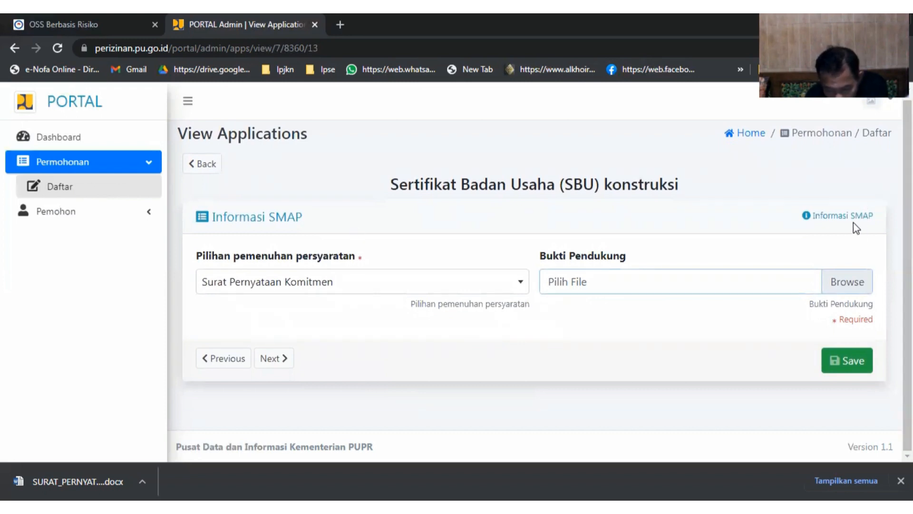
{"action": "left_click", "coordinate": [281, 358]}
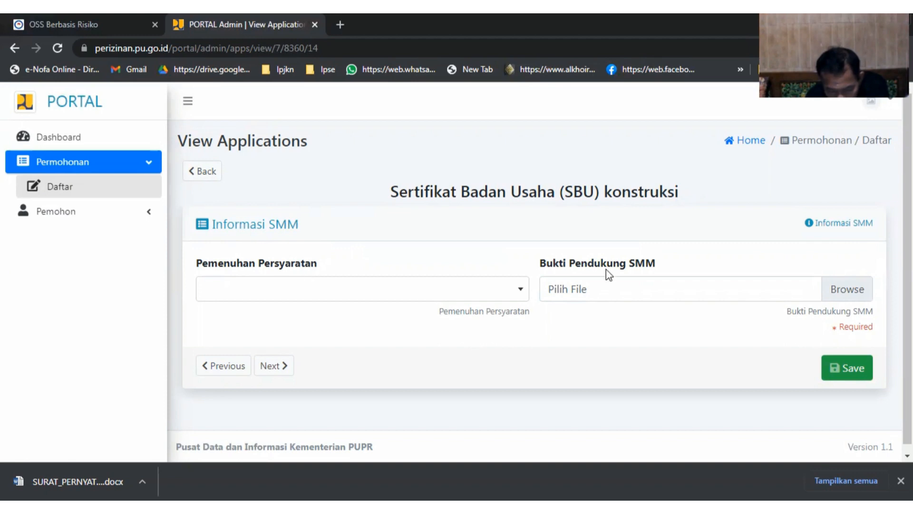
Set Pemenuhan Persyaratan for SMM to Dokumen SMM and proceed to the Proses Selesai page without attaching a supporting file
{"action": "left_click", "coordinate": [477, 296]}
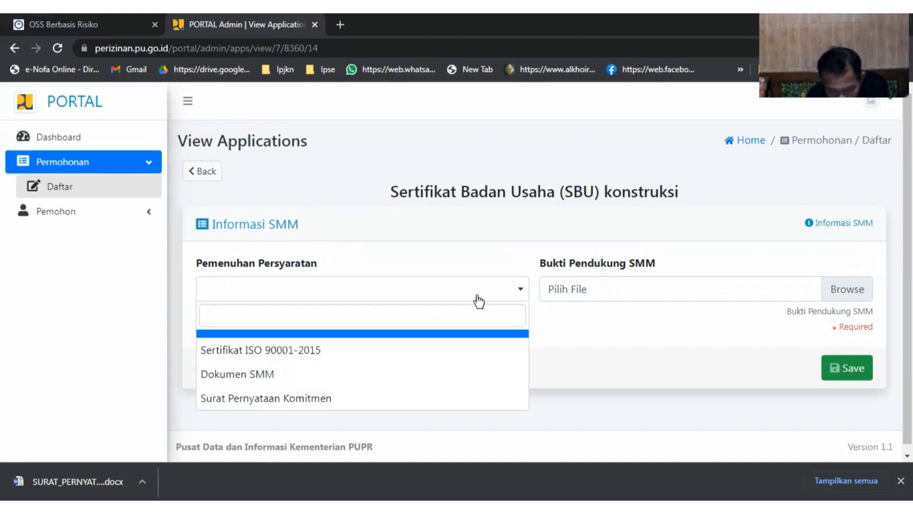
{"action": "left_click", "coordinate": [313, 378]}
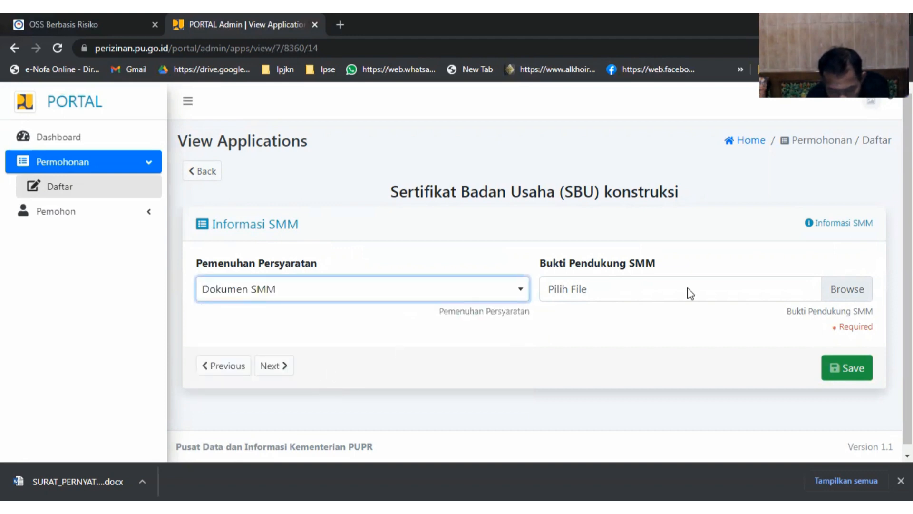
{"action": "left_click", "coordinate": [839, 293]}
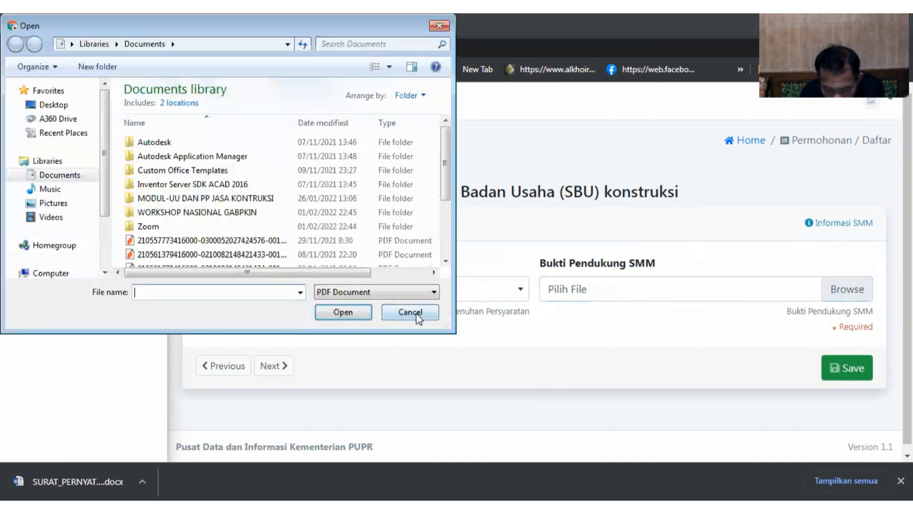
{"action": "left_click", "coordinate": [416, 314]}
{"action": "left_click", "coordinate": [272, 372]}
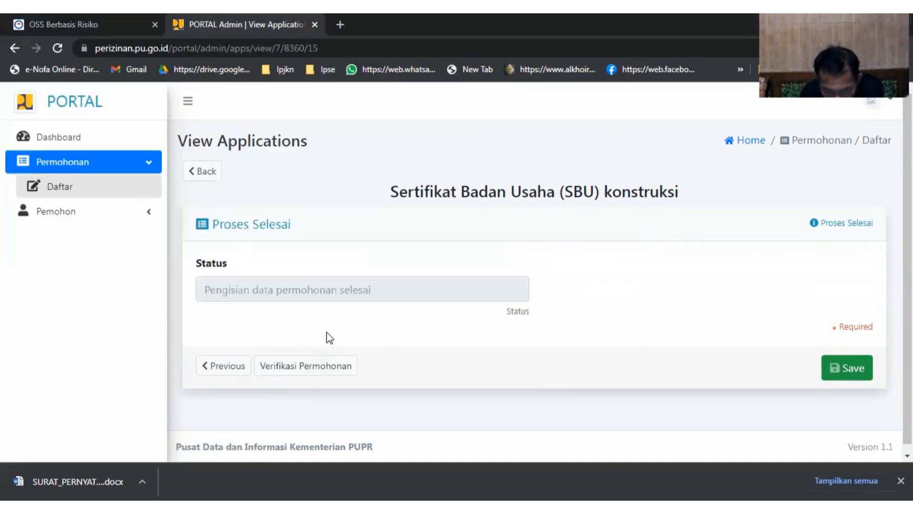
Run the verification of the SBU konstruksi application, dismiss its results and save the application
{"action": "left_click", "coordinate": [287, 289]}
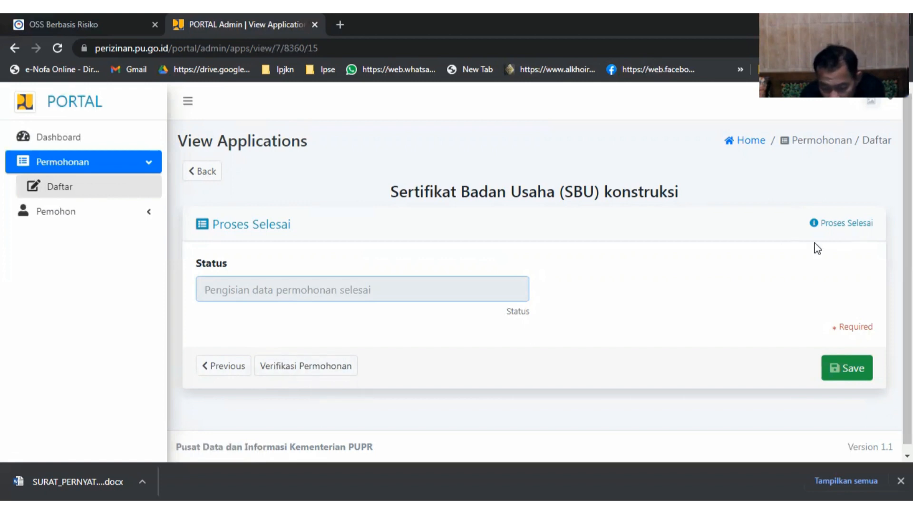
{"action": "left_click", "coordinate": [333, 371]}
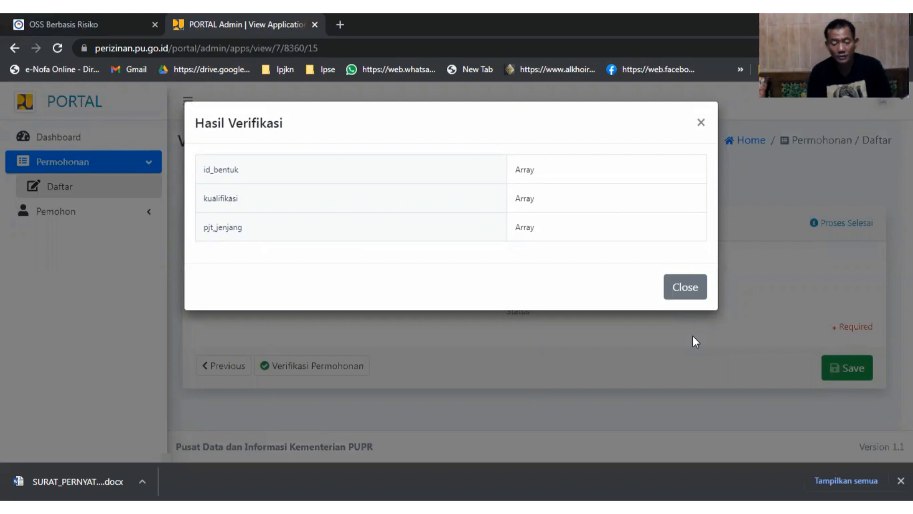
{"action": "left_click", "coordinate": [684, 290]}
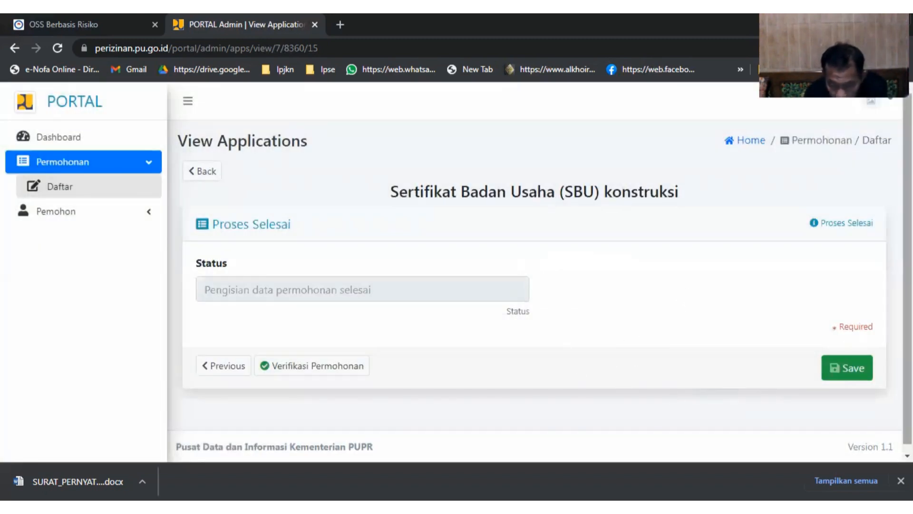
{"action": "left_click", "coordinate": [847, 368]}
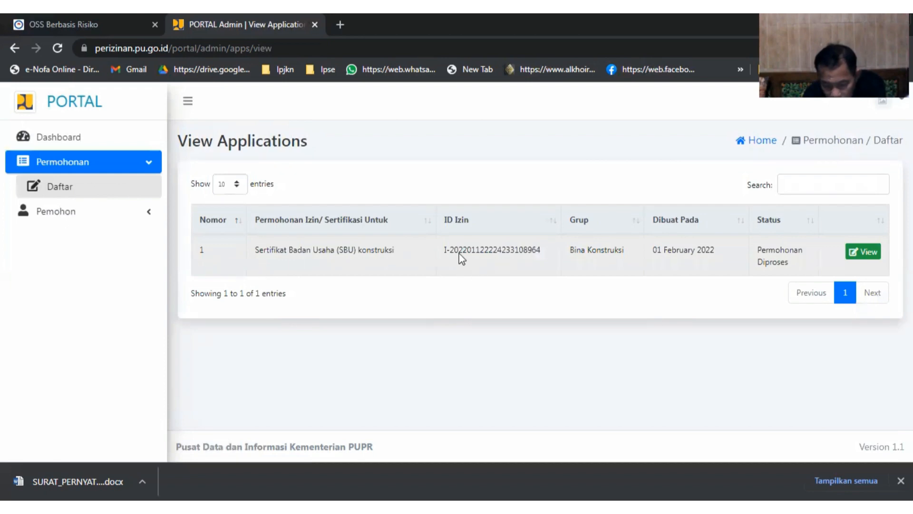
Reopen the SBU konstruksi application to review its Permohonan Registrasi data, and return to the applications list
{"action": "left_click", "coordinate": [861, 251]}
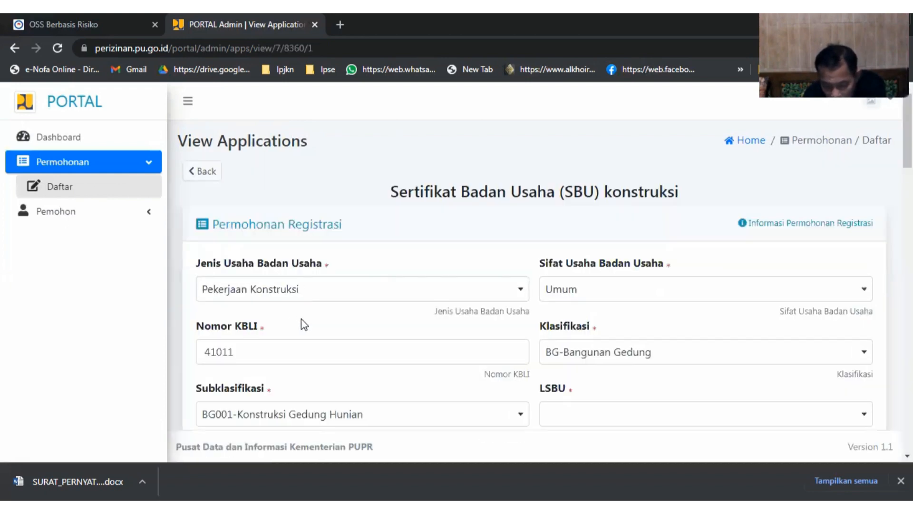
{"action": "scroll", "coordinate": [335, 355], "scroll_direction": "down", "scroll_amount": 6}
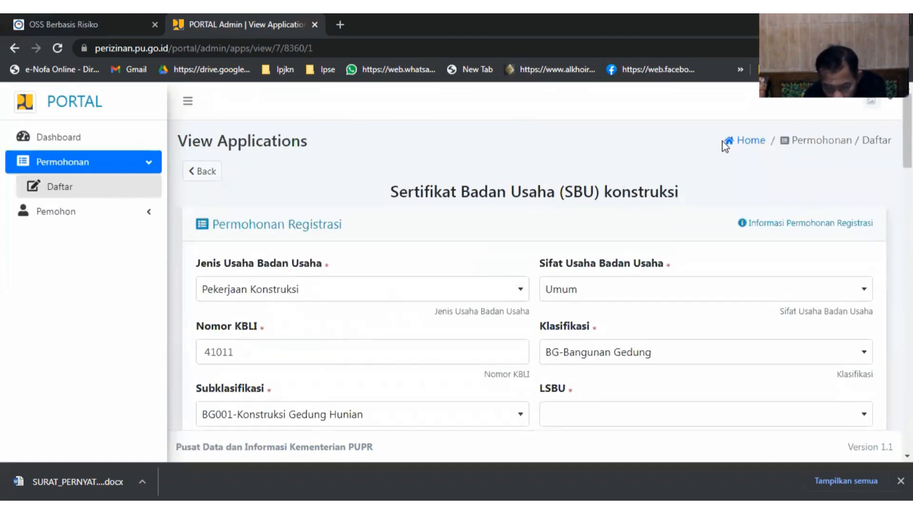
{"action": "left_click", "coordinate": [209, 172]}
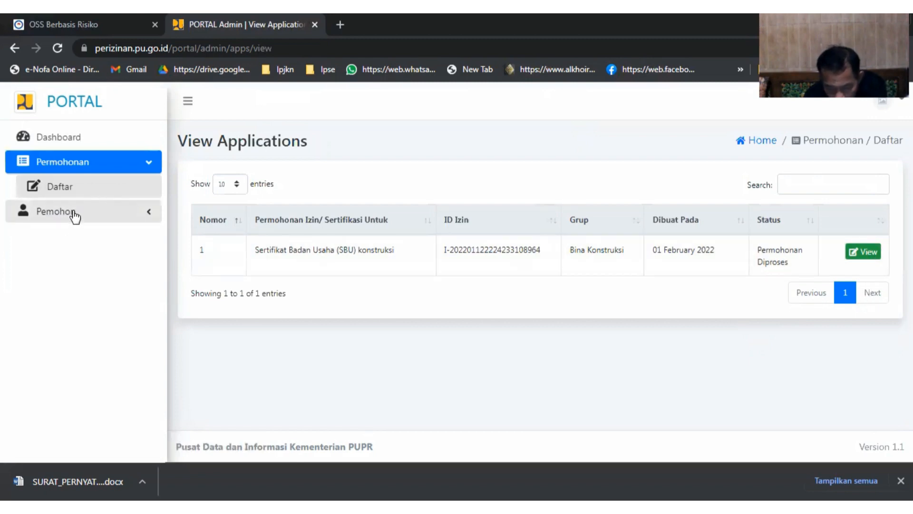
Check the applicant's messages in Pesan, both Notifikasi and Permohonan
{"action": "left_click", "coordinate": [74, 212]}
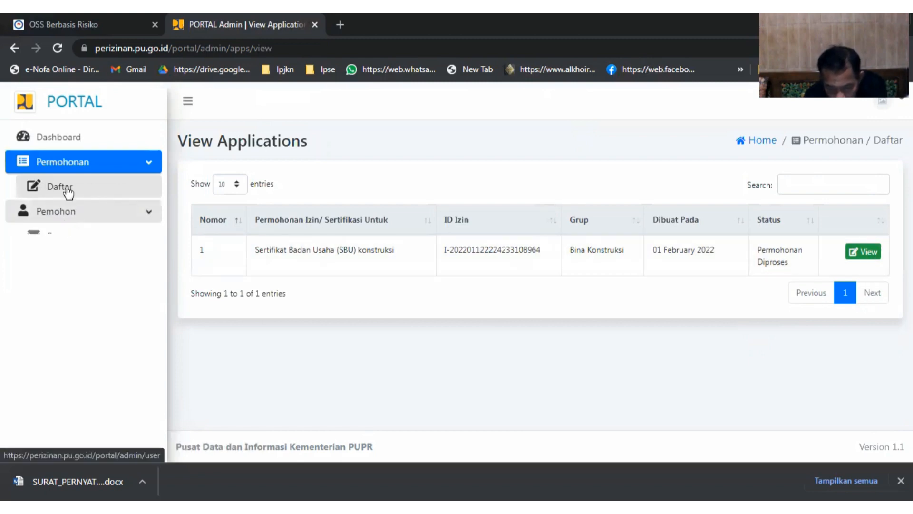
{"action": "left_click", "coordinate": [69, 242]}
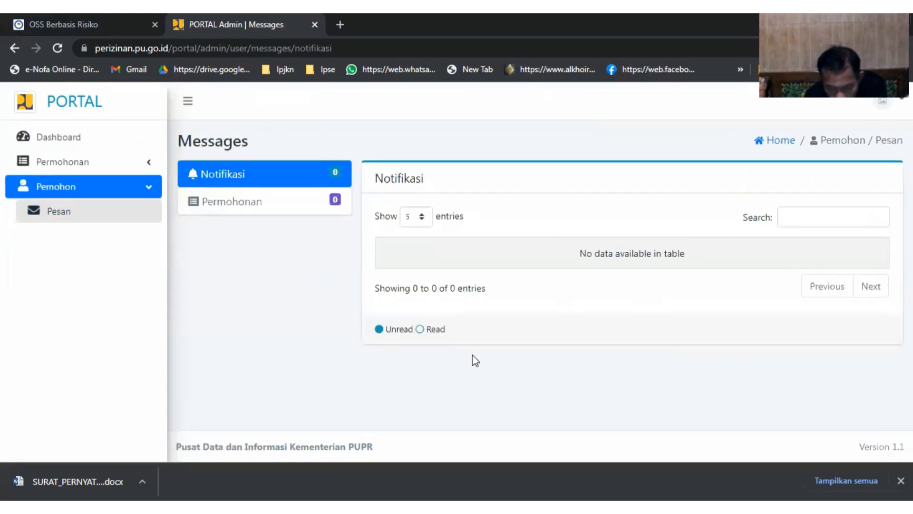
{"action": "left_click", "coordinate": [222, 205]}
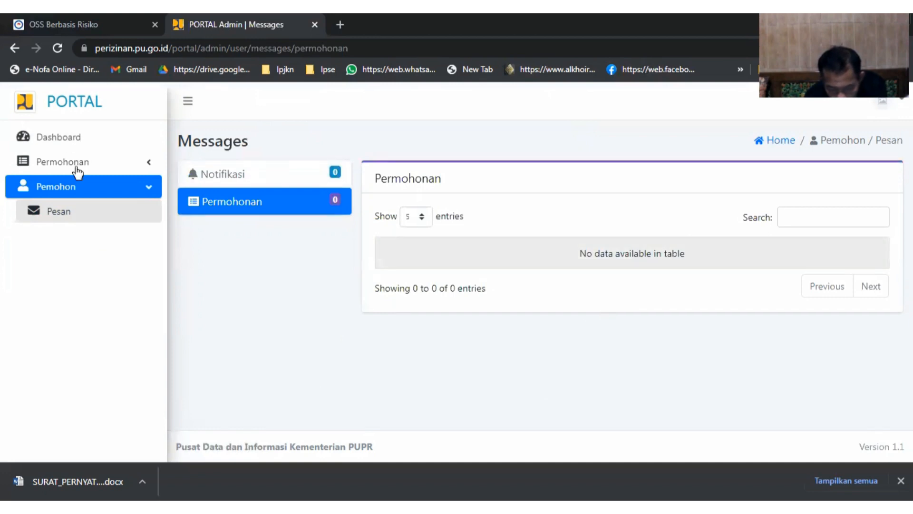
Check the submitted application in the Permohonan list, and view the portal's Dashboard with the sidebar collapsed
{"action": "left_click", "coordinate": [73, 165]}
{"action": "left_click", "coordinate": [60, 186]}
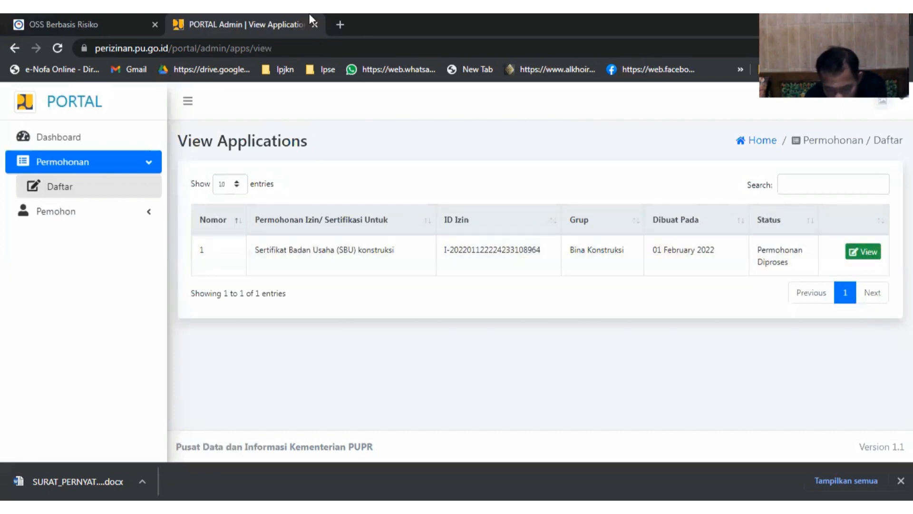
{"action": "left_click", "coordinate": [44, 141]}
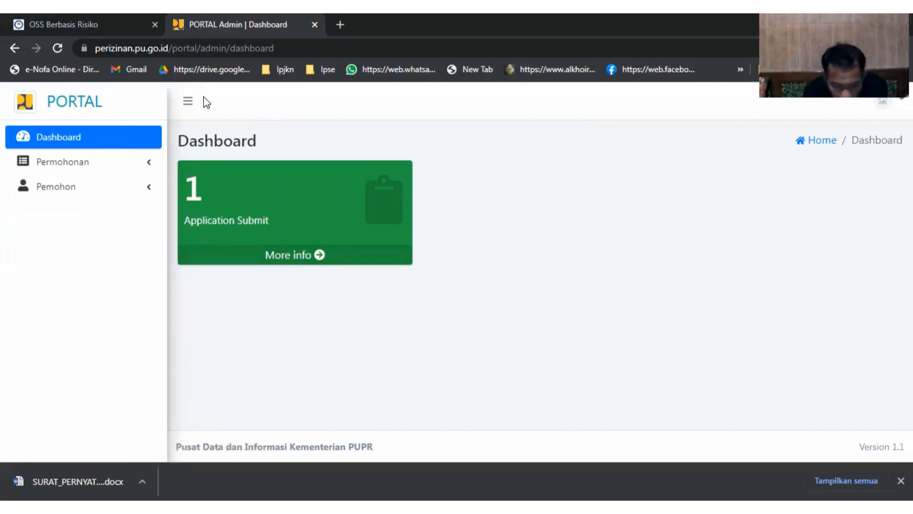
{"action": "left_click", "coordinate": [187, 104]}
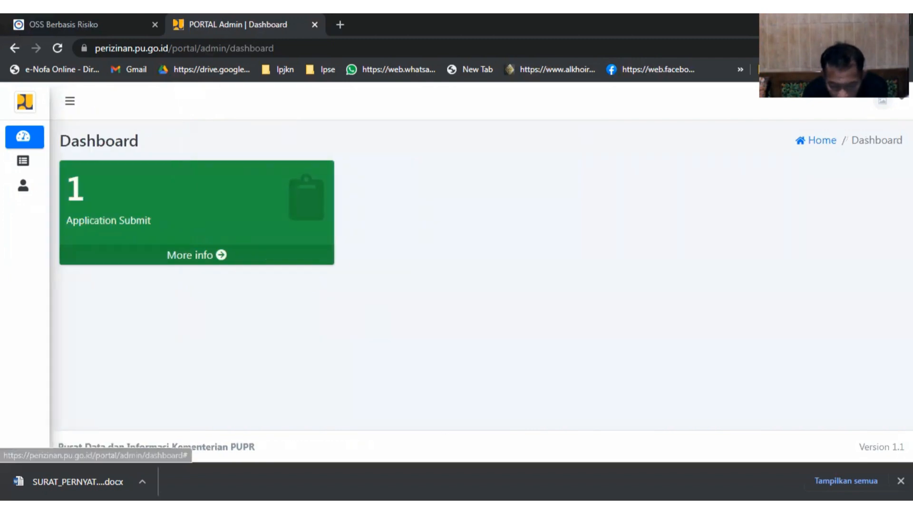